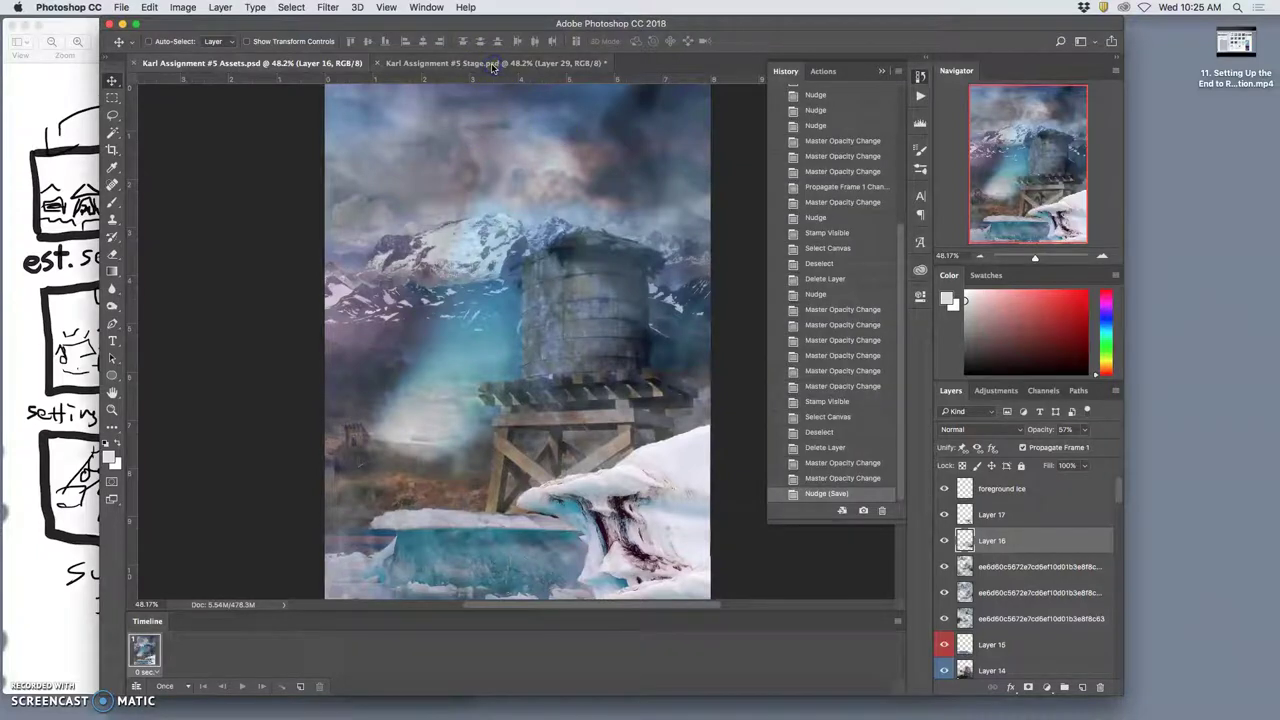
Turn on Layer 29's hazy overlay in the Stage document, comparing it hidden and shown
left_click(492, 64)
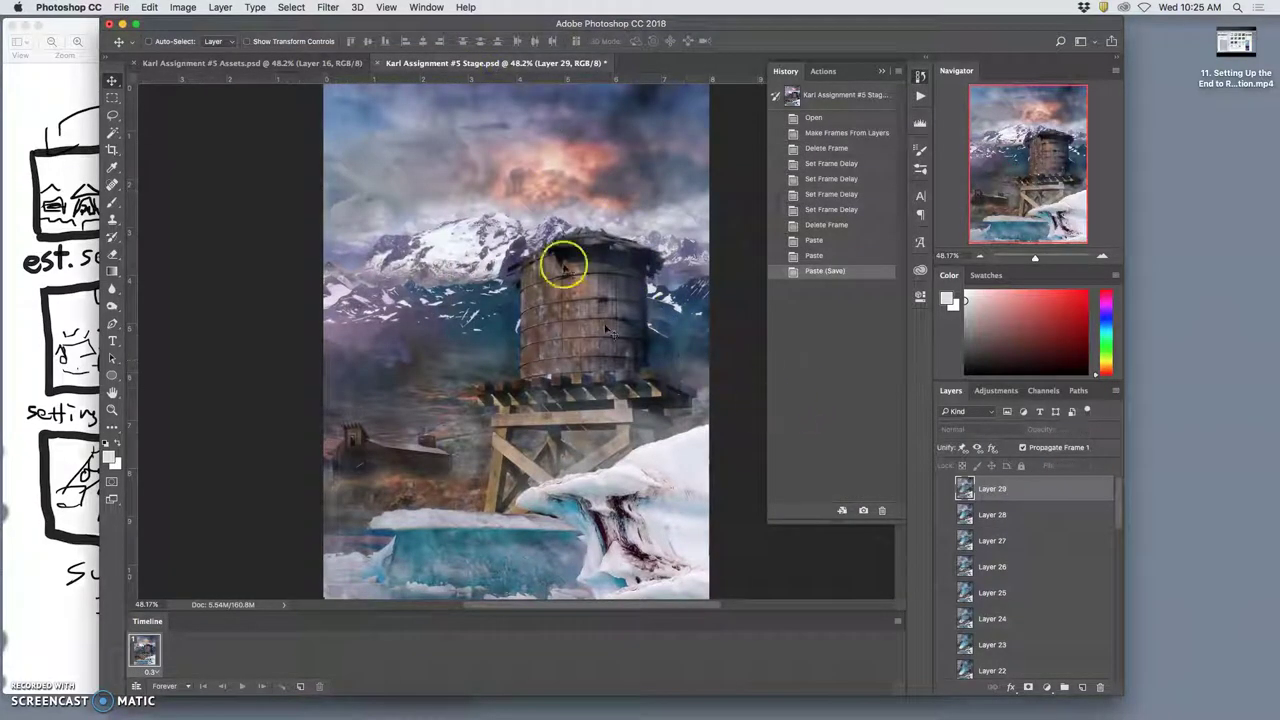
left_click(250, 63)
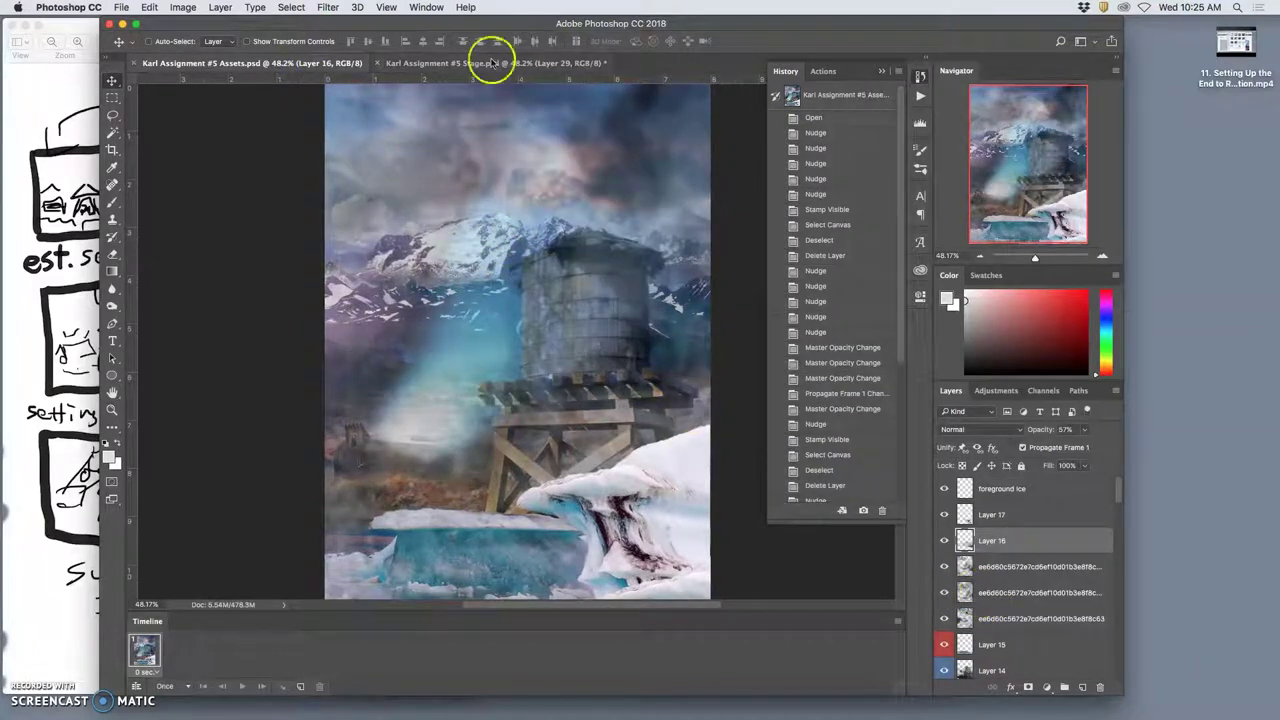
left_click(490, 63)
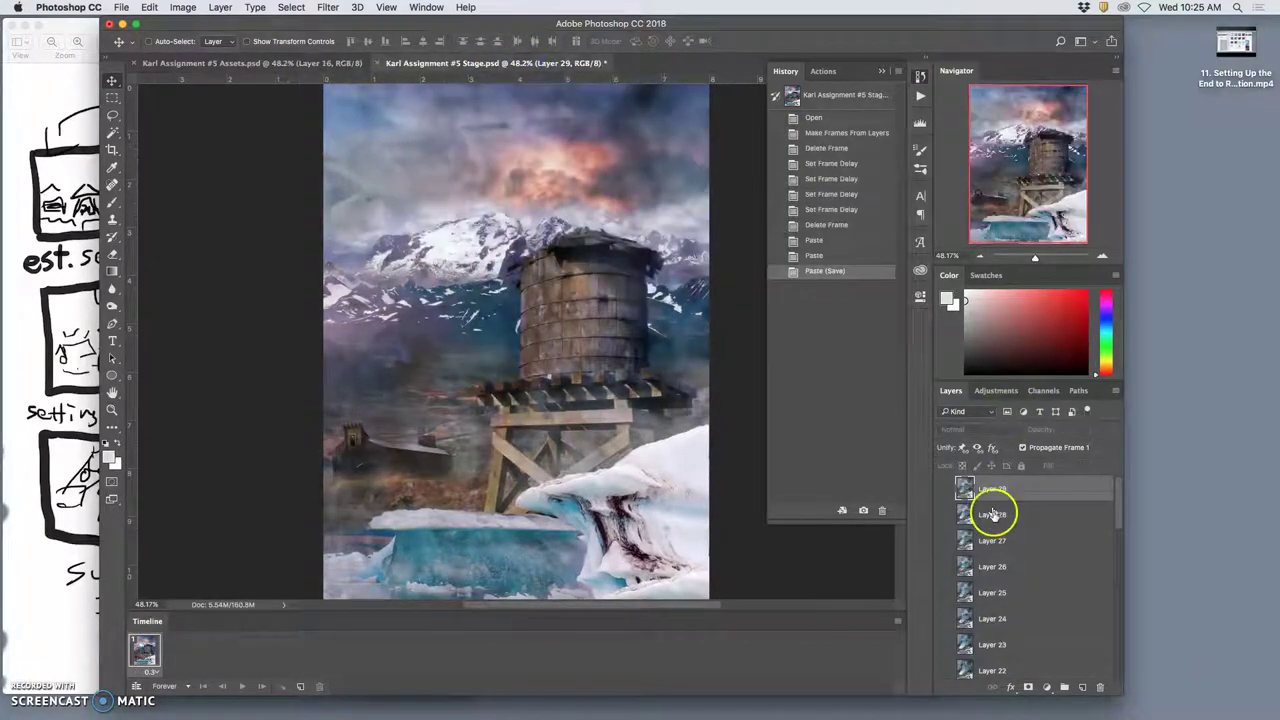
left_click(942, 491)
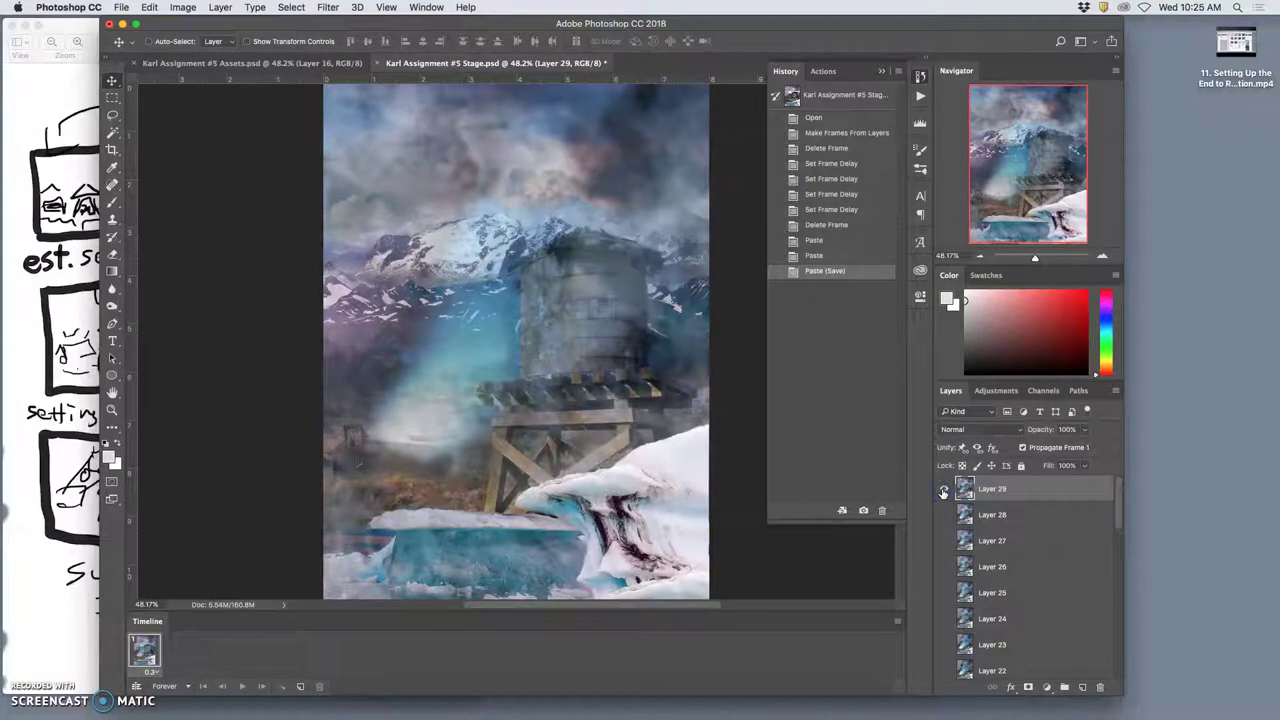
left_click(943, 495)
left_click(942, 492)
left_click(942, 491)
Compare the Assets and Stage documents side by side, finishing on Stage
left_click(295, 63)
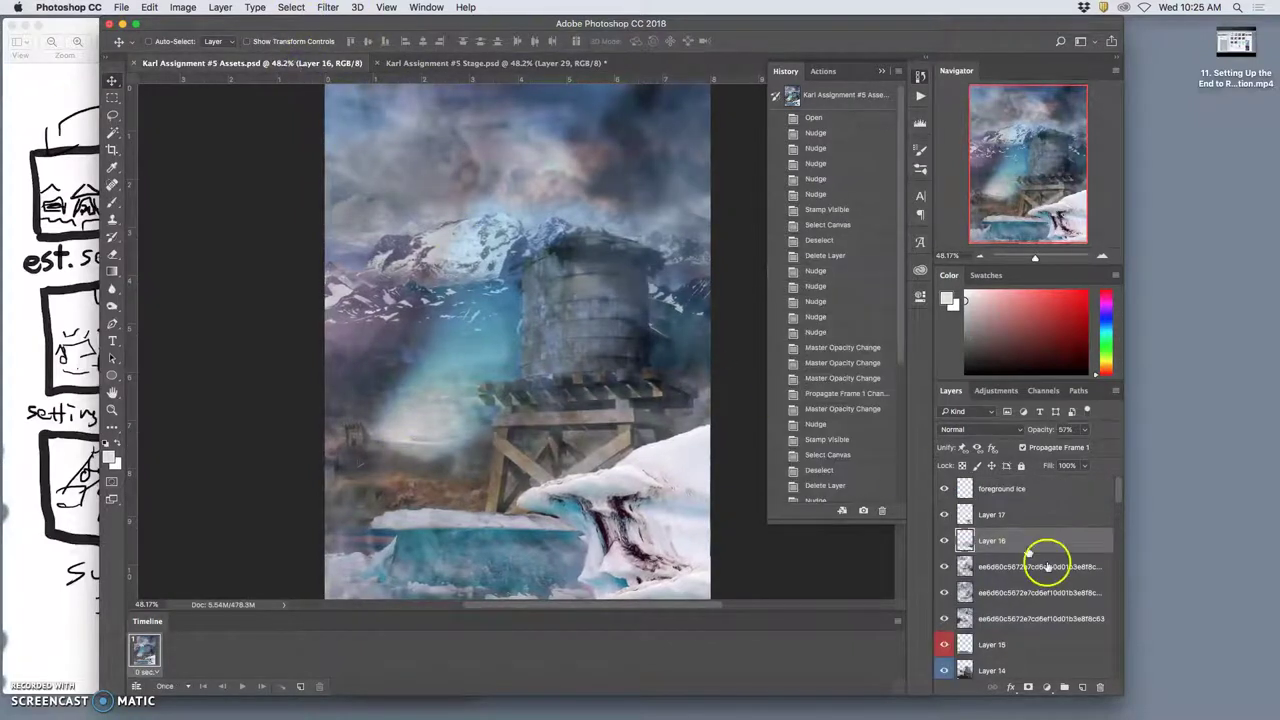
left_click(506, 65)
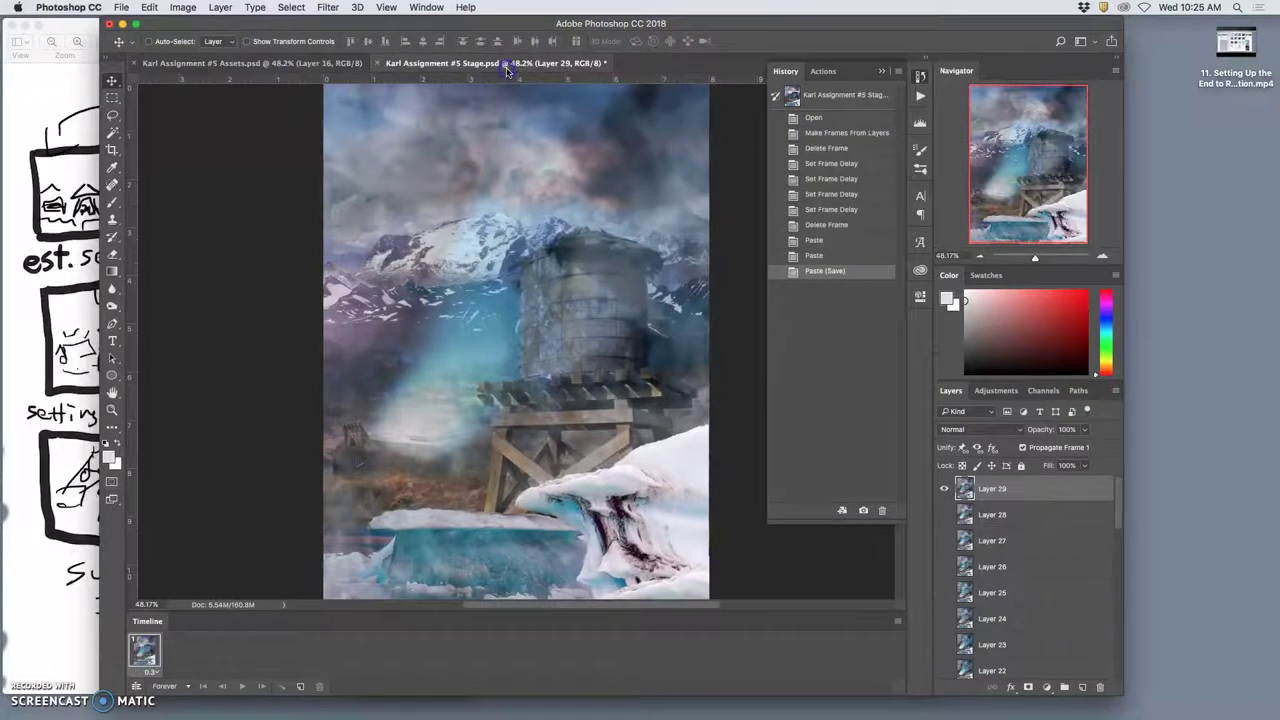
left_click(345, 68)
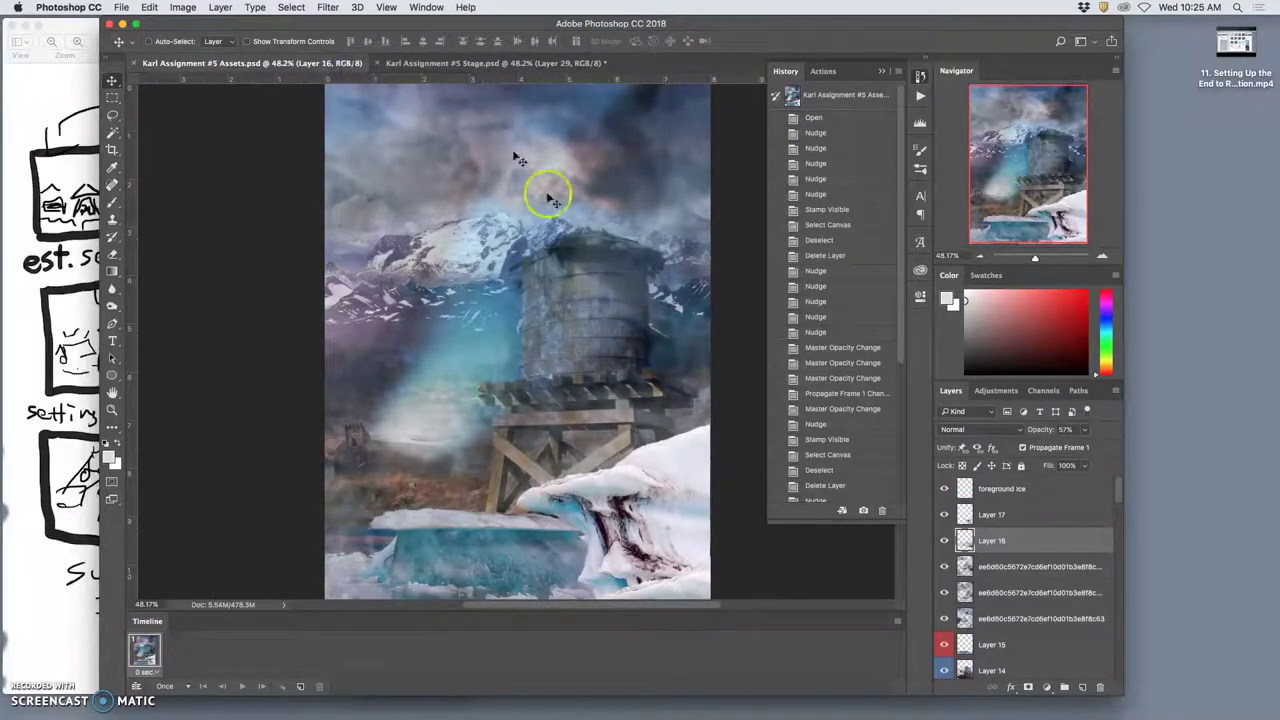
left_click(481, 66)
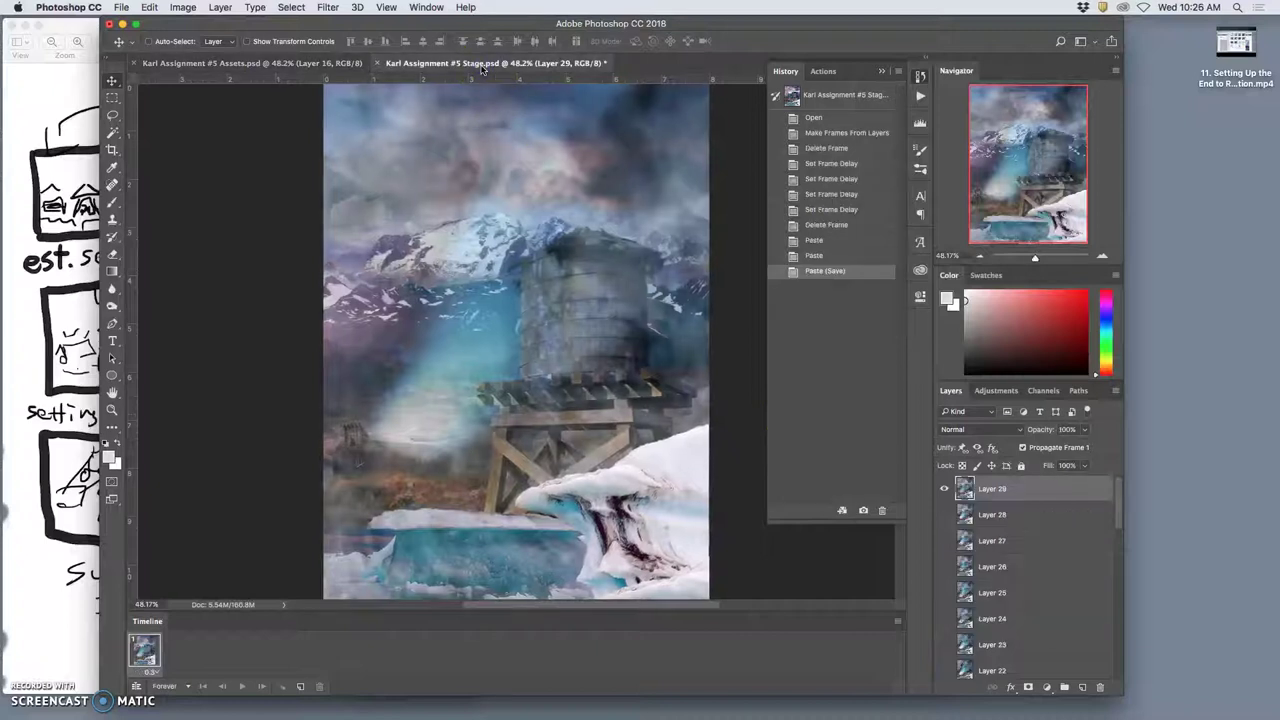
left_click(314, 63)
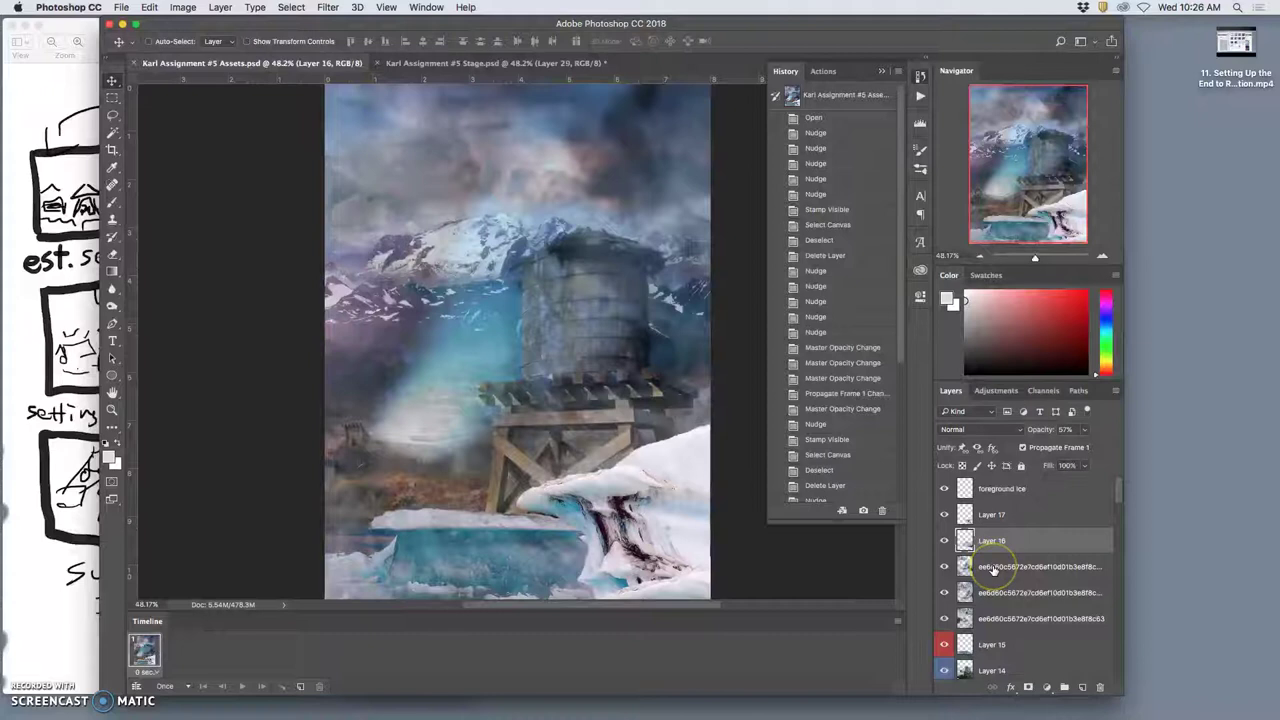
scroll(691, 206, "right", 1)
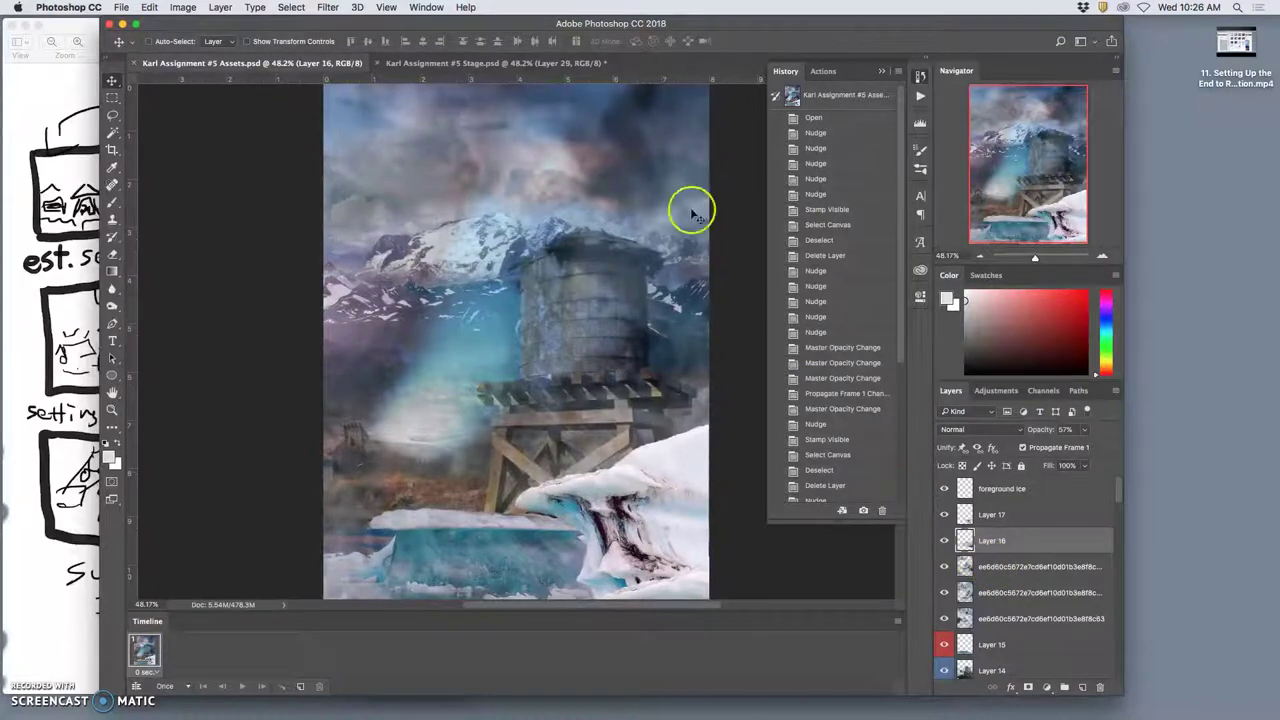
left_click(533, 64)
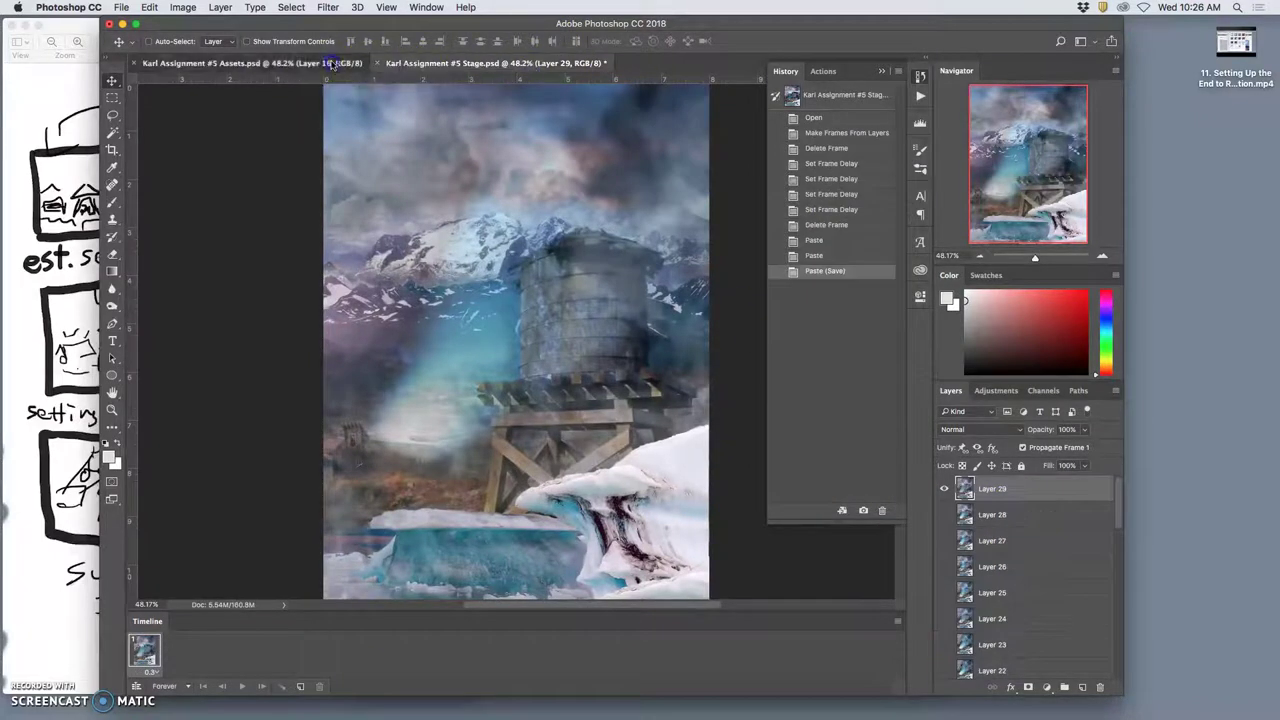
Adjust the opacity of the long-named layer copy in the Assets document
left_click(343, 65)
scroll(1008, 672, "down", 2)
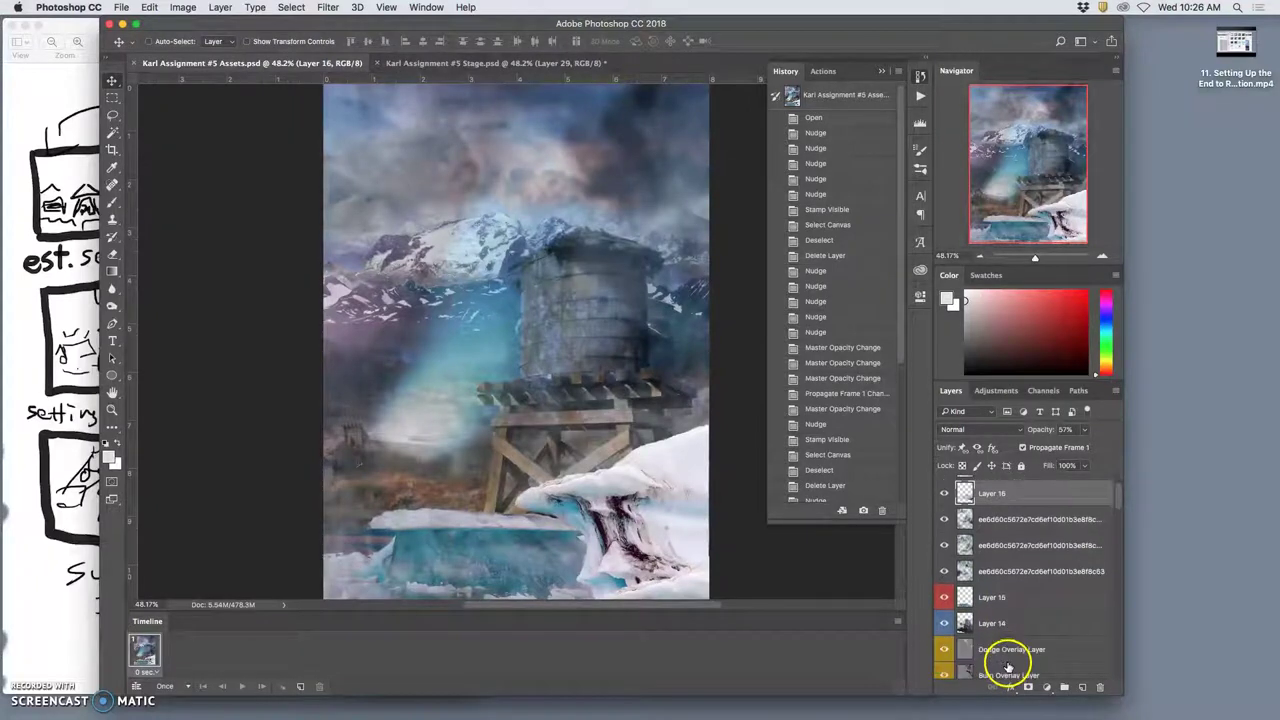
left_click(1010, 525)
left_click(1085, 431)
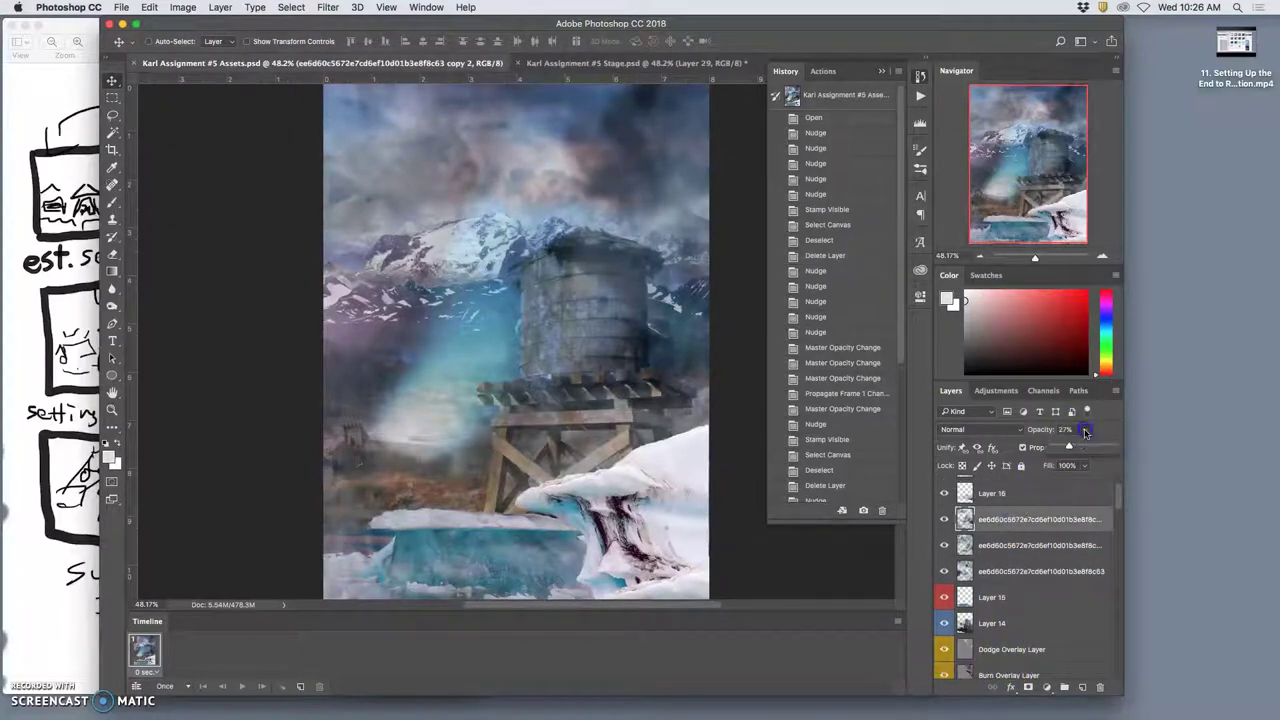
left_click_drag(1068, 447, 1064, 447)
Fade the Tractor Beam copy layer down to 3% opacity
scroll(1032, 652, "down", 3)
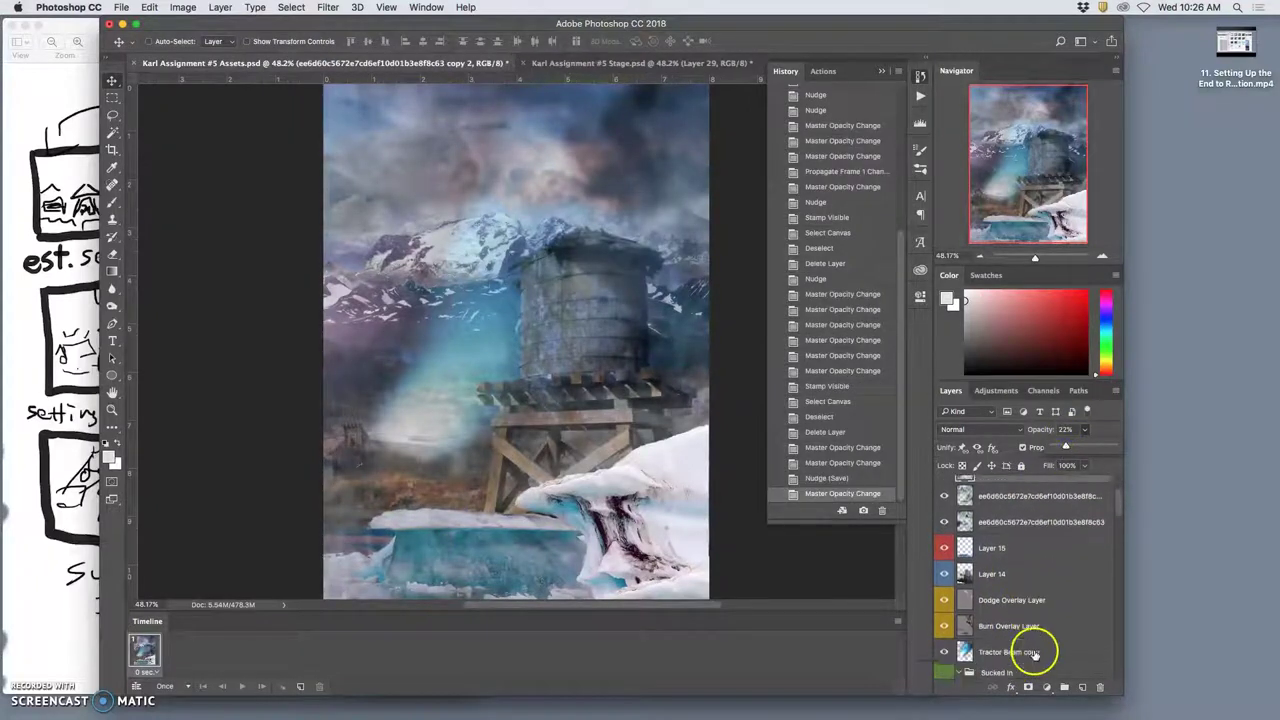
left_click(1012, 598)
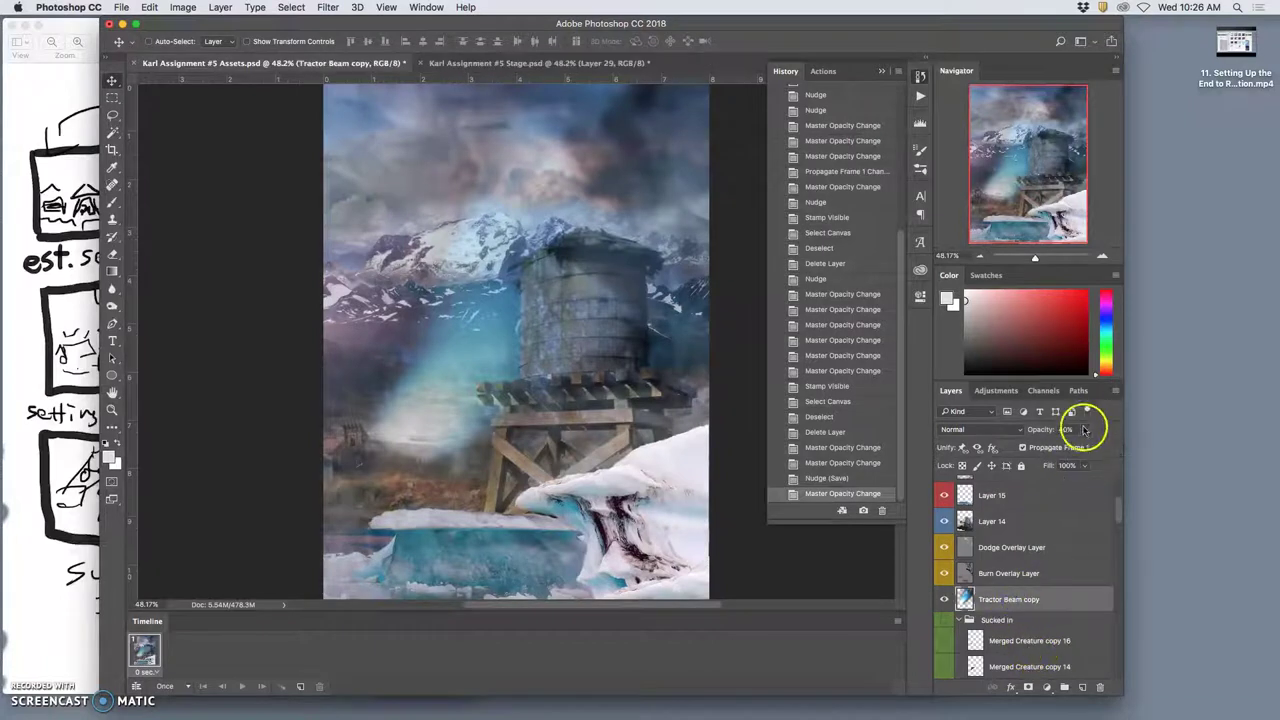
left_click(1085, 430)
left_click_drag(1069, 446, 1061, 447)
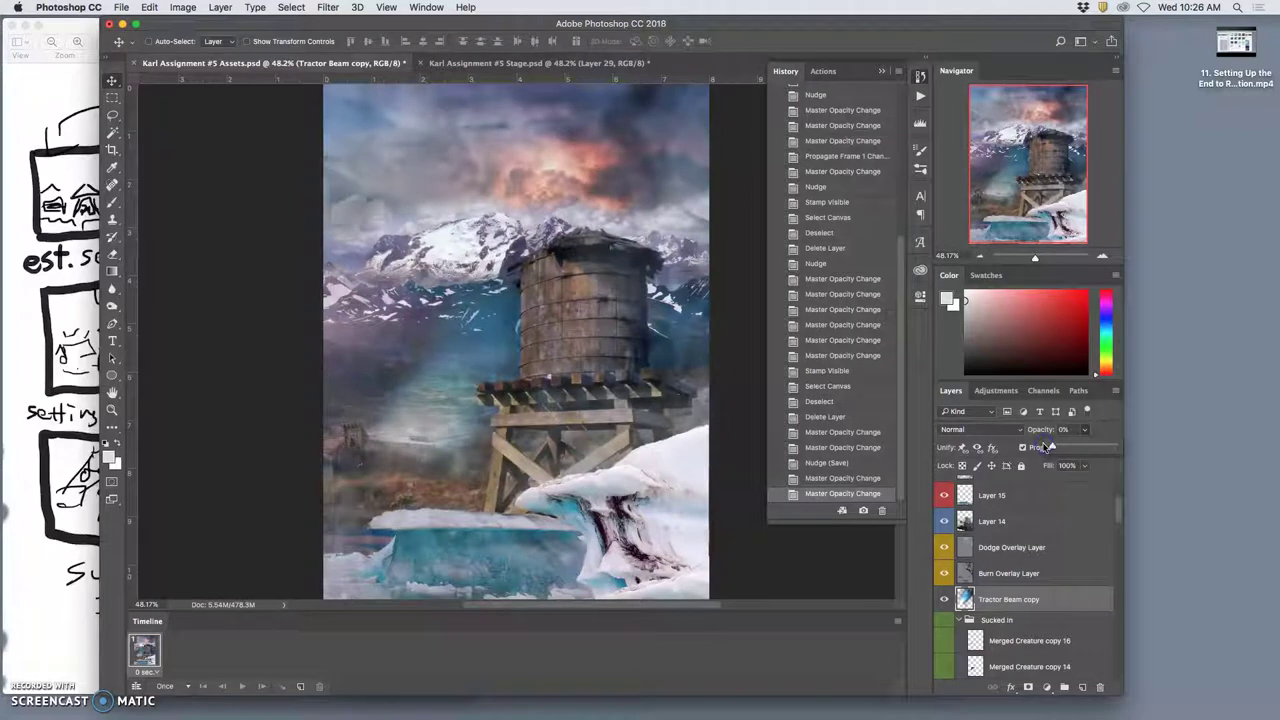
scroll(1051, 651, "down", 3)
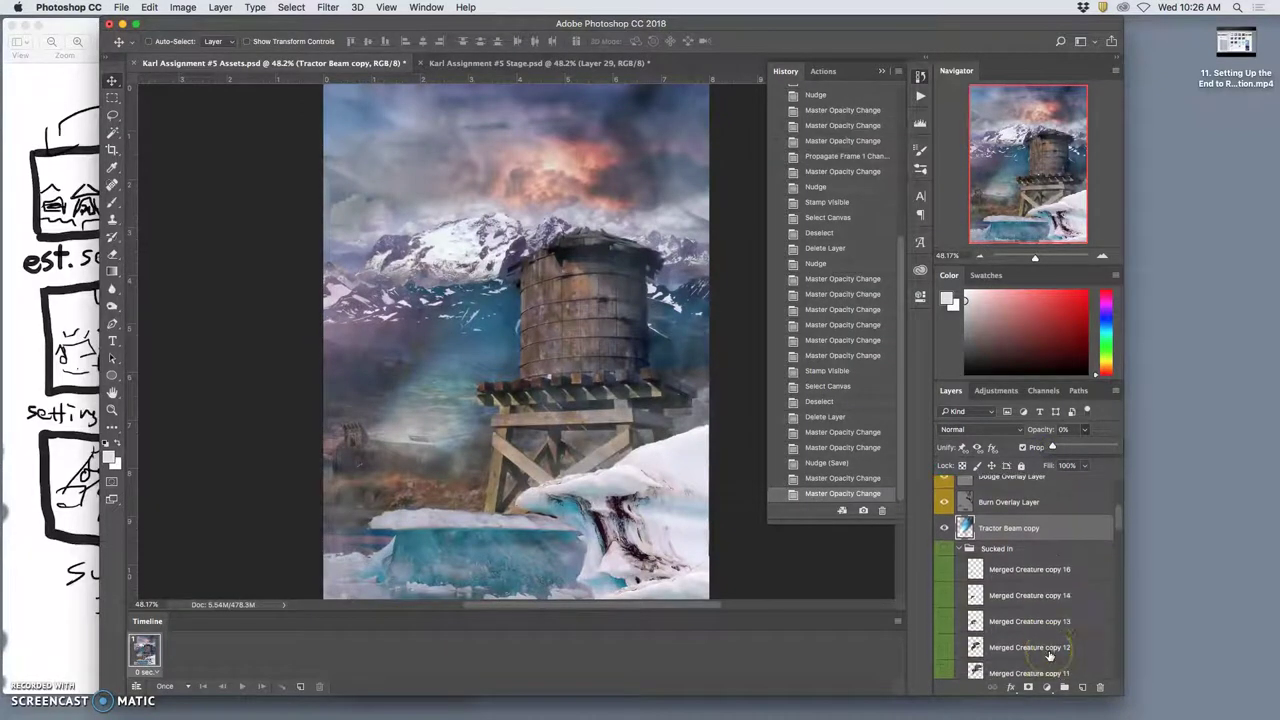
scroll(1049, 654, "down", 8)
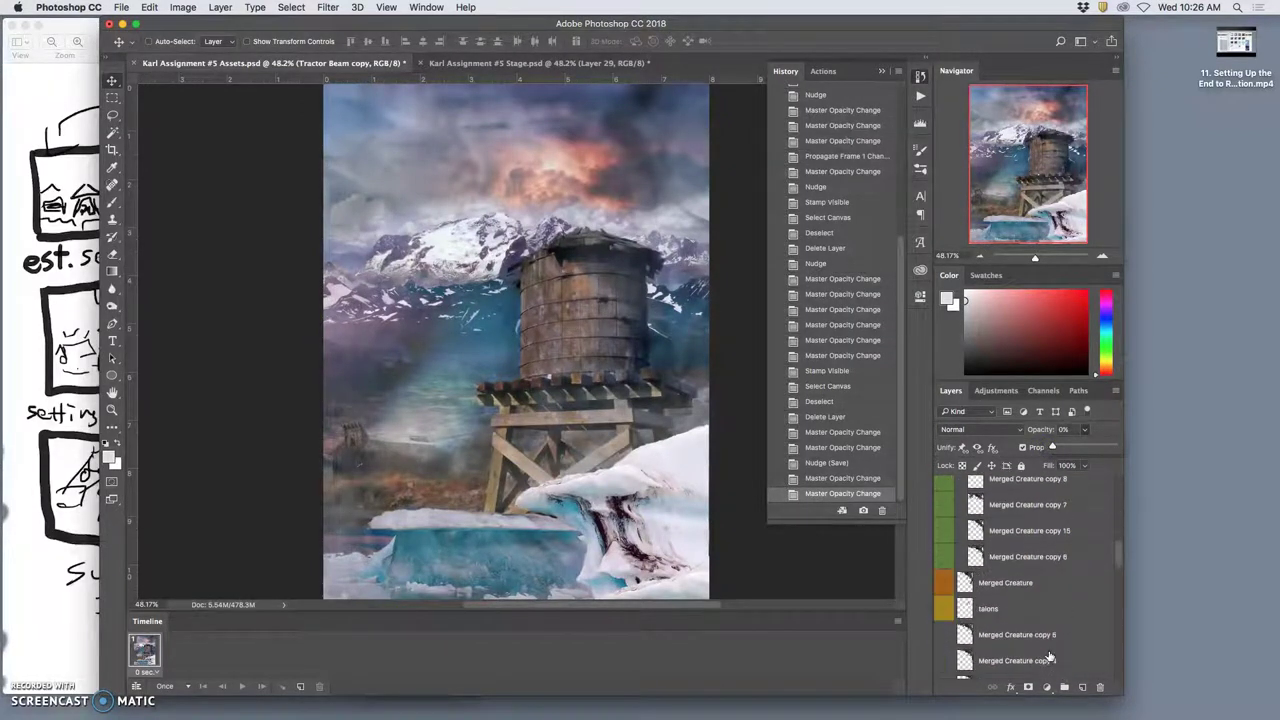
scroll(1049, 658, "up", 10)
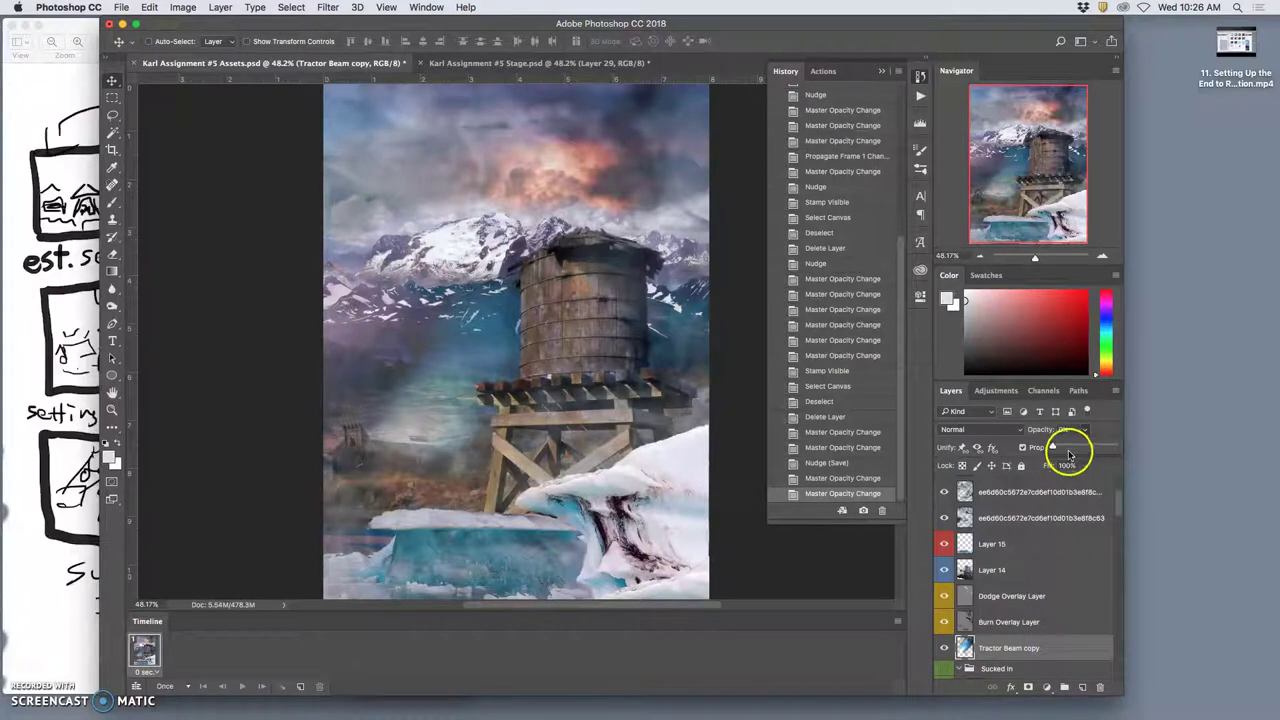
left_click_drag(1069, 448, 1072, 448)
left_click(944, 650)
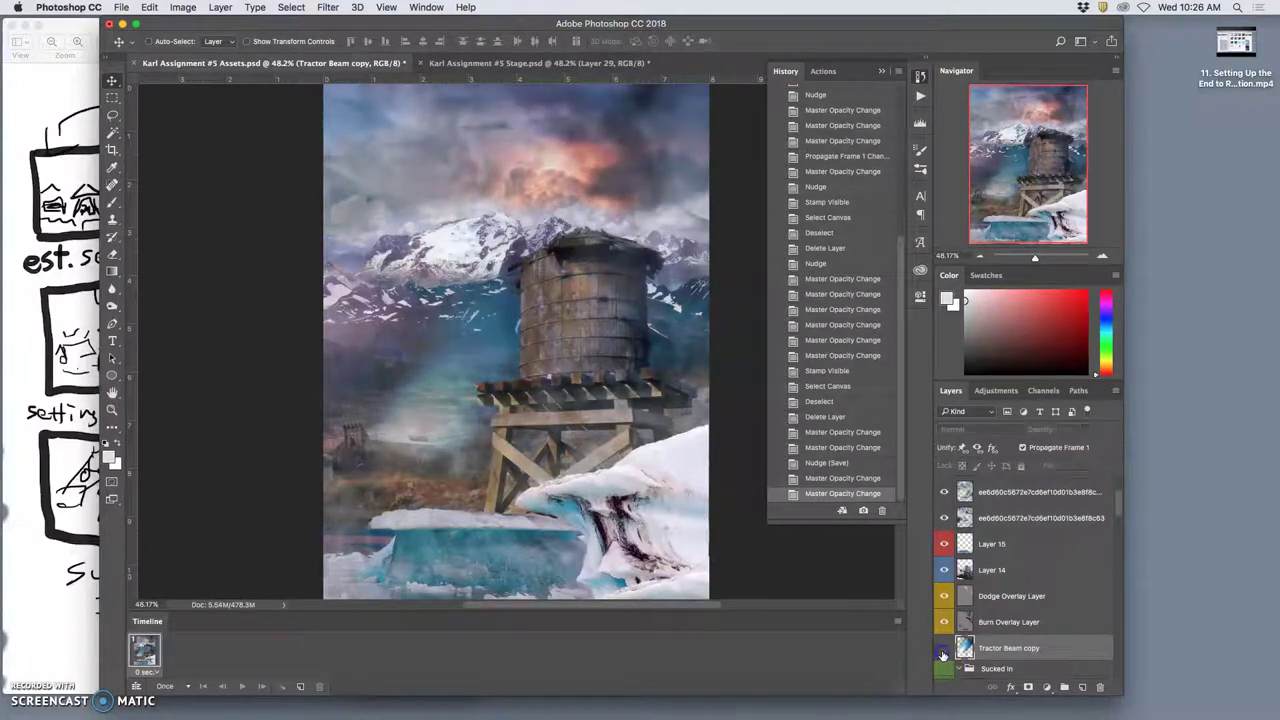
left_click(944, 648)
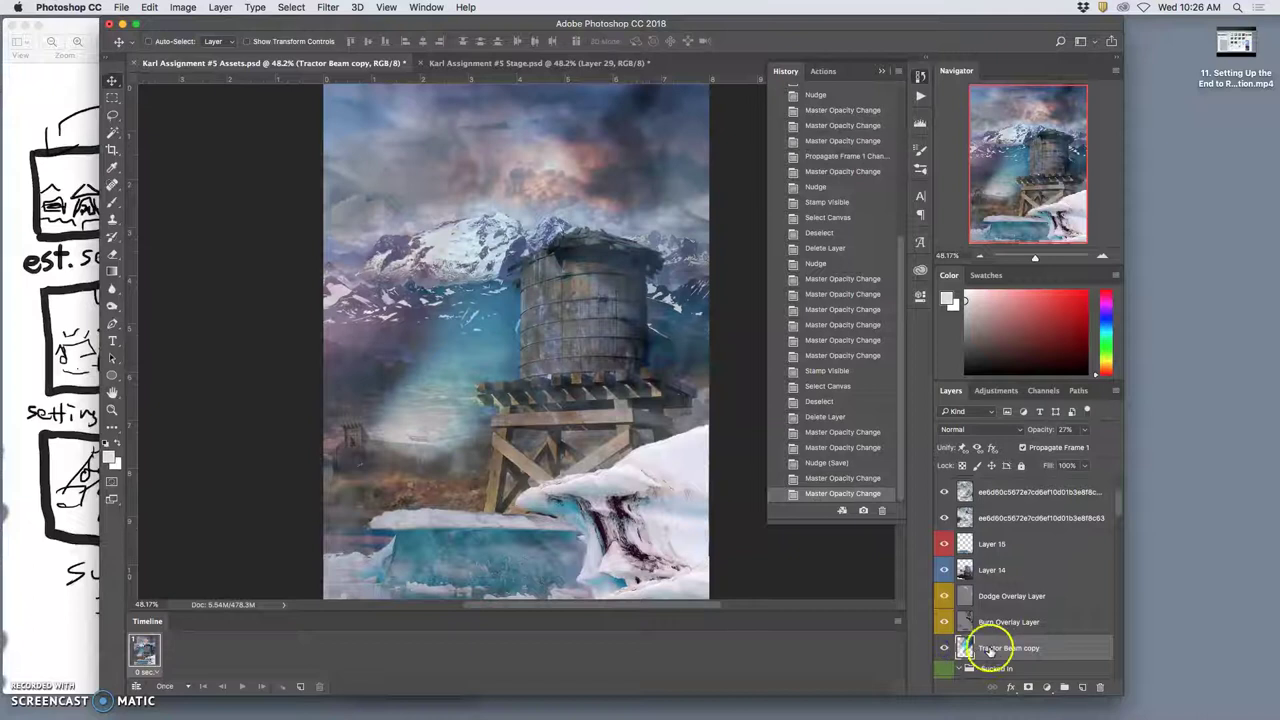
left_click(1083, 430)
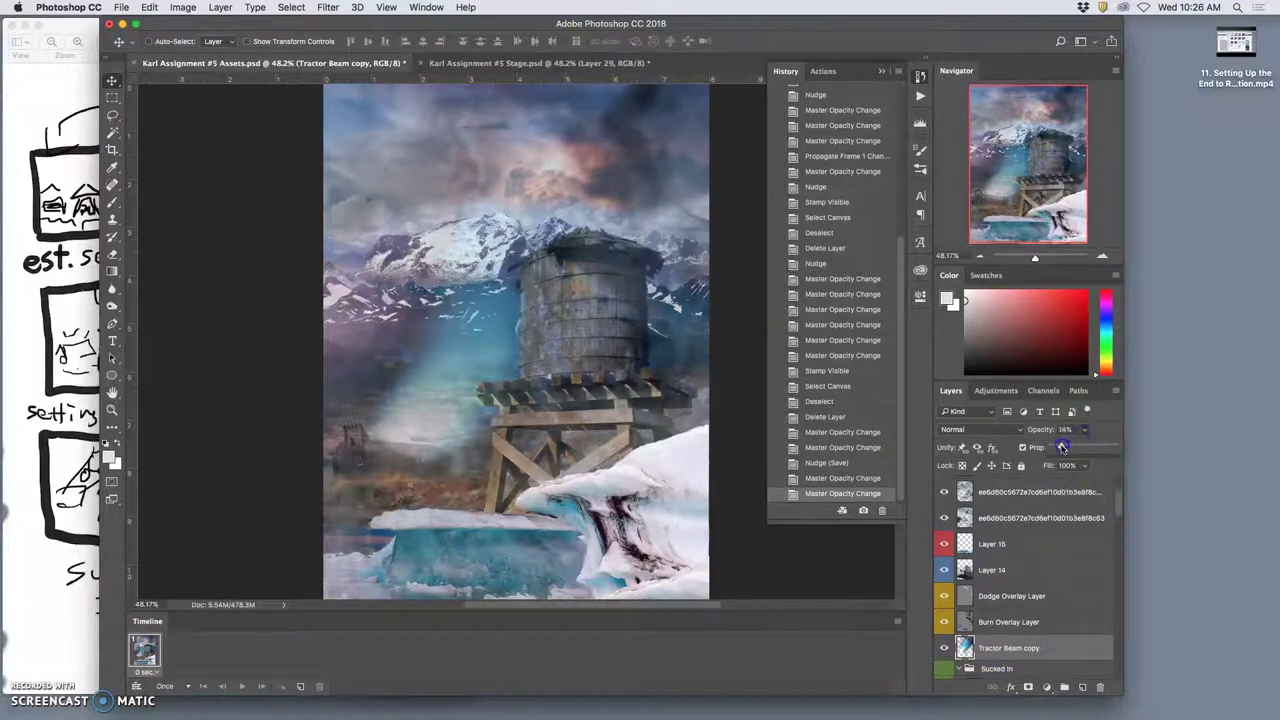
left_click_drag(1063, 448, 1055, 448)
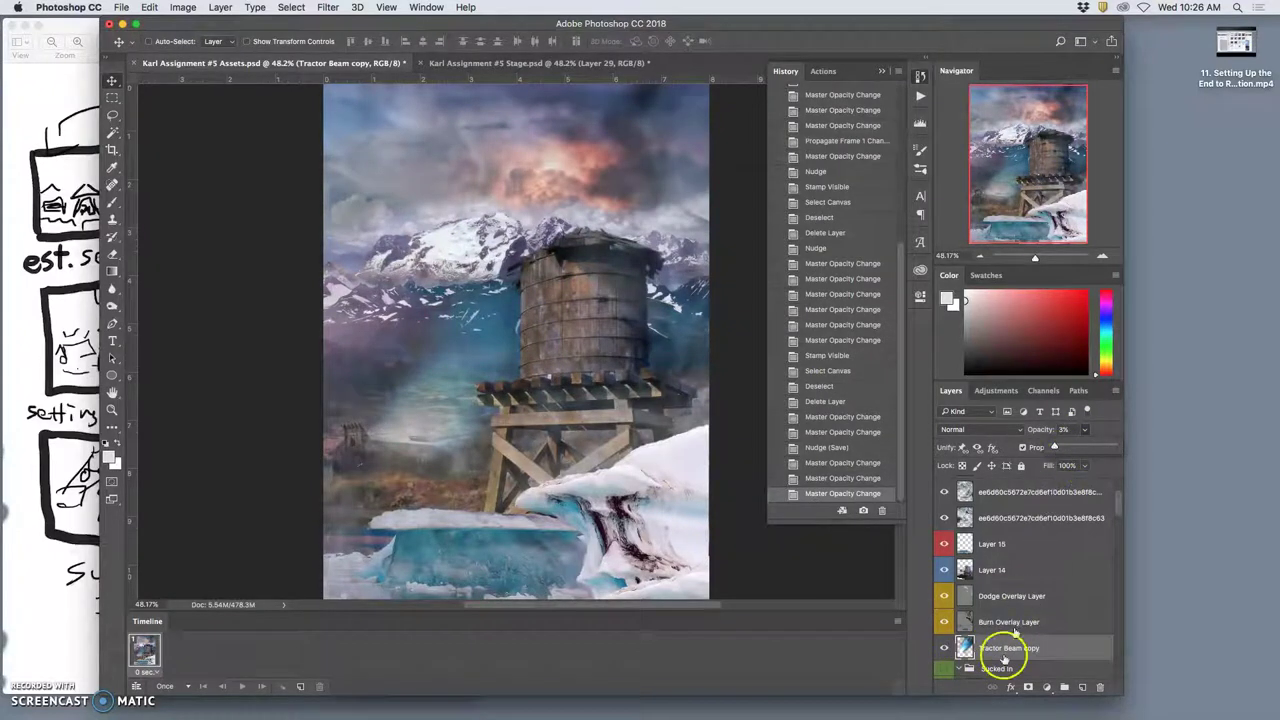
Dim the Tractor Beam layer to 25% opacity
scroll(995, 660, "down", 5)
scroll(995, 665, "down", 5)
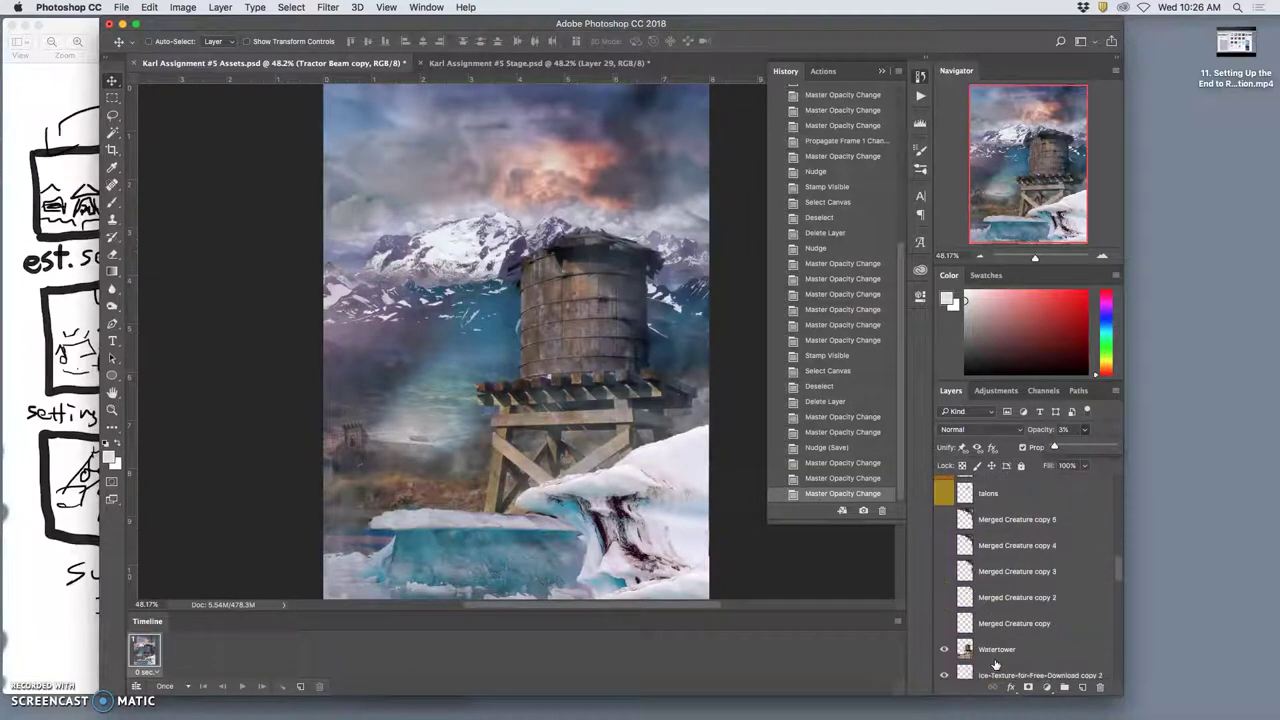
scroll(995, 665, "down", 5)
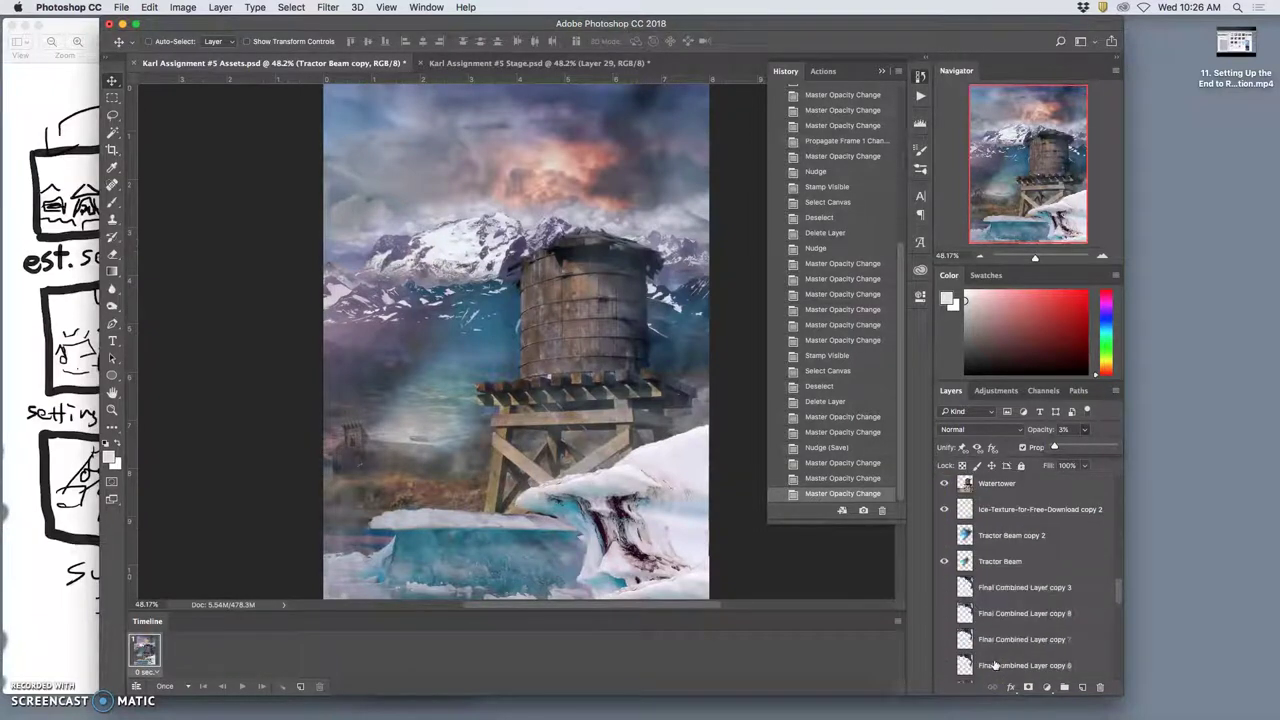
left_click(944, 557)
left_click(944, 557)
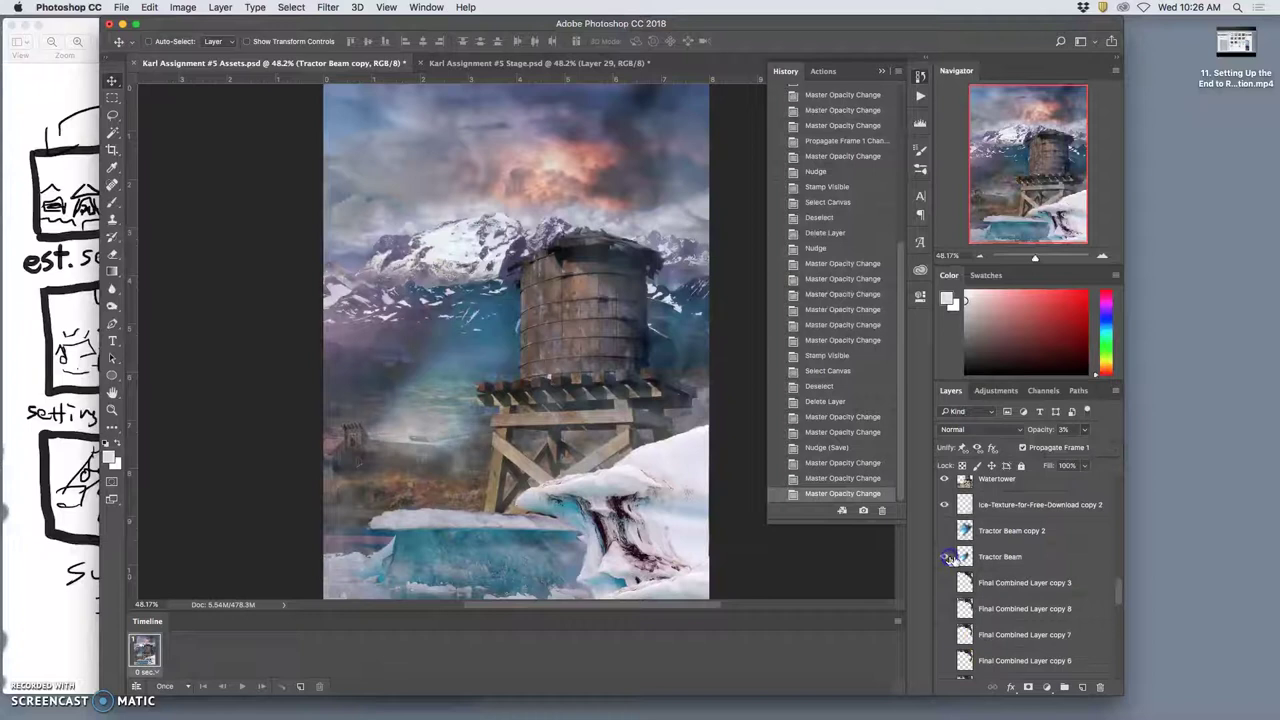
left_click(988, 558)
left_click(1083, 430)
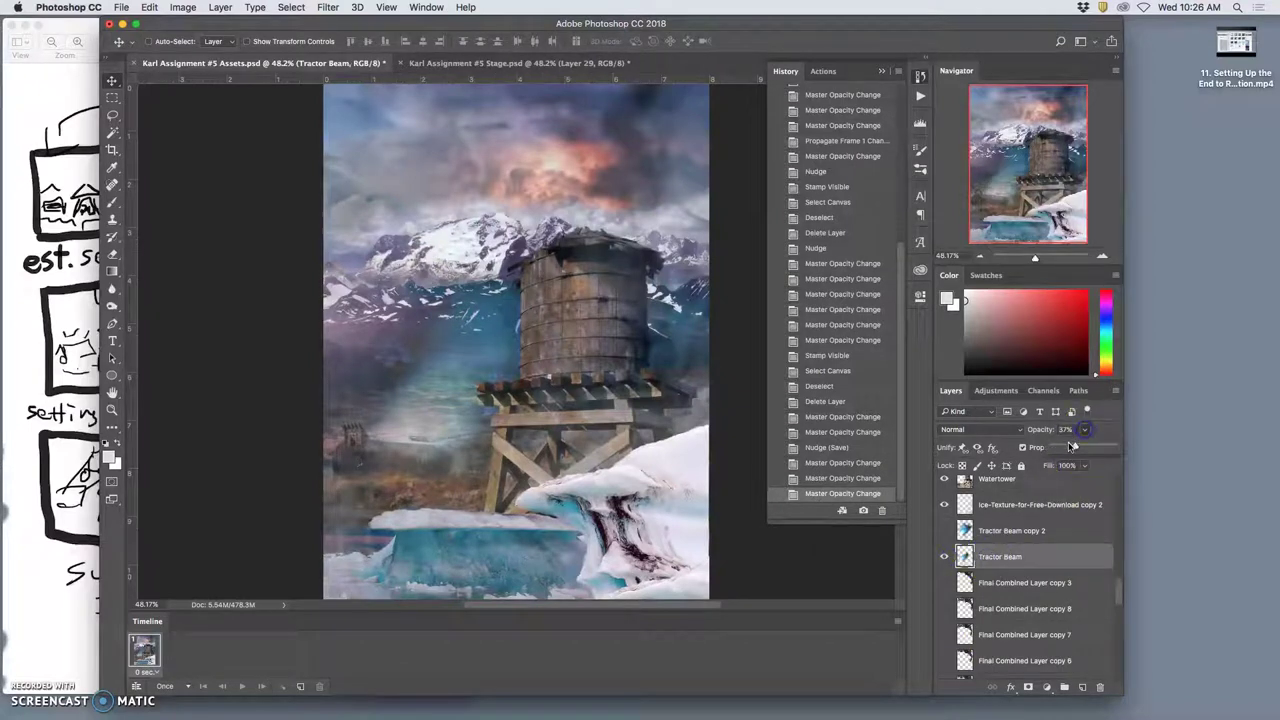
left_click_drag(1072, 446, 1068, 447)
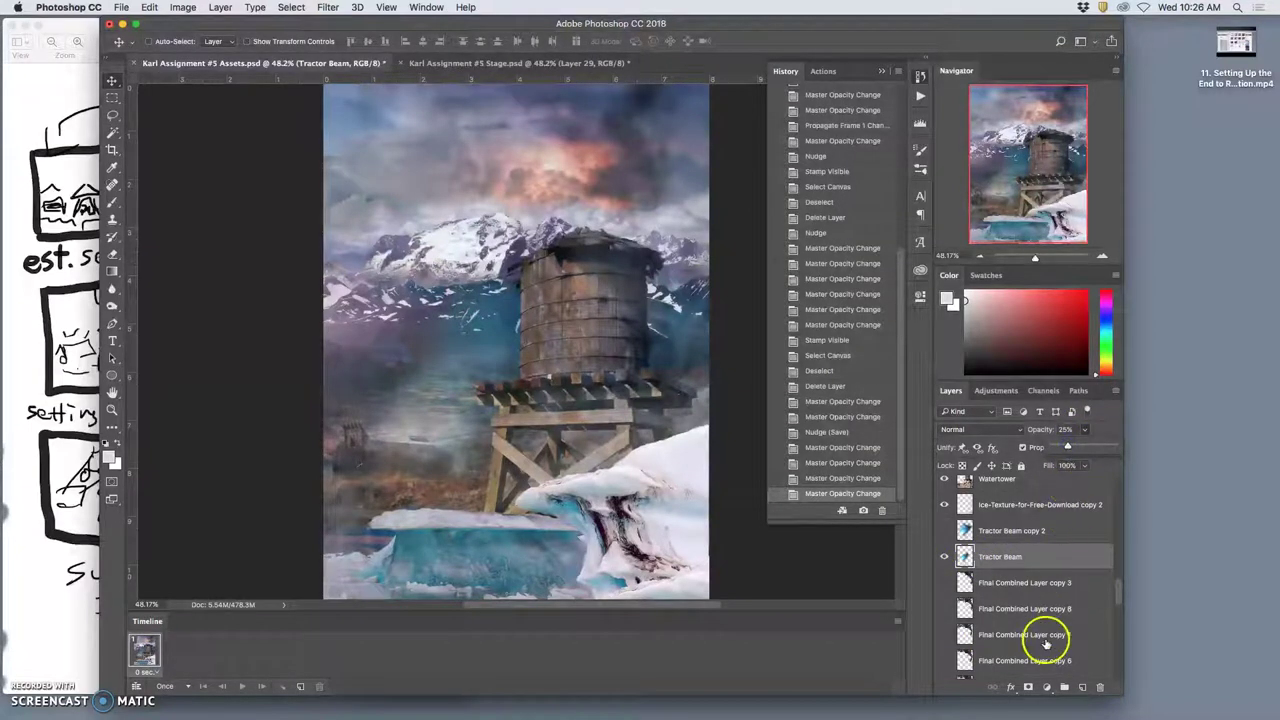
Hide Church Roof copy 2 and toggle the other Church Roof layers' visibility
scroll(1038, 641, "down", 10)
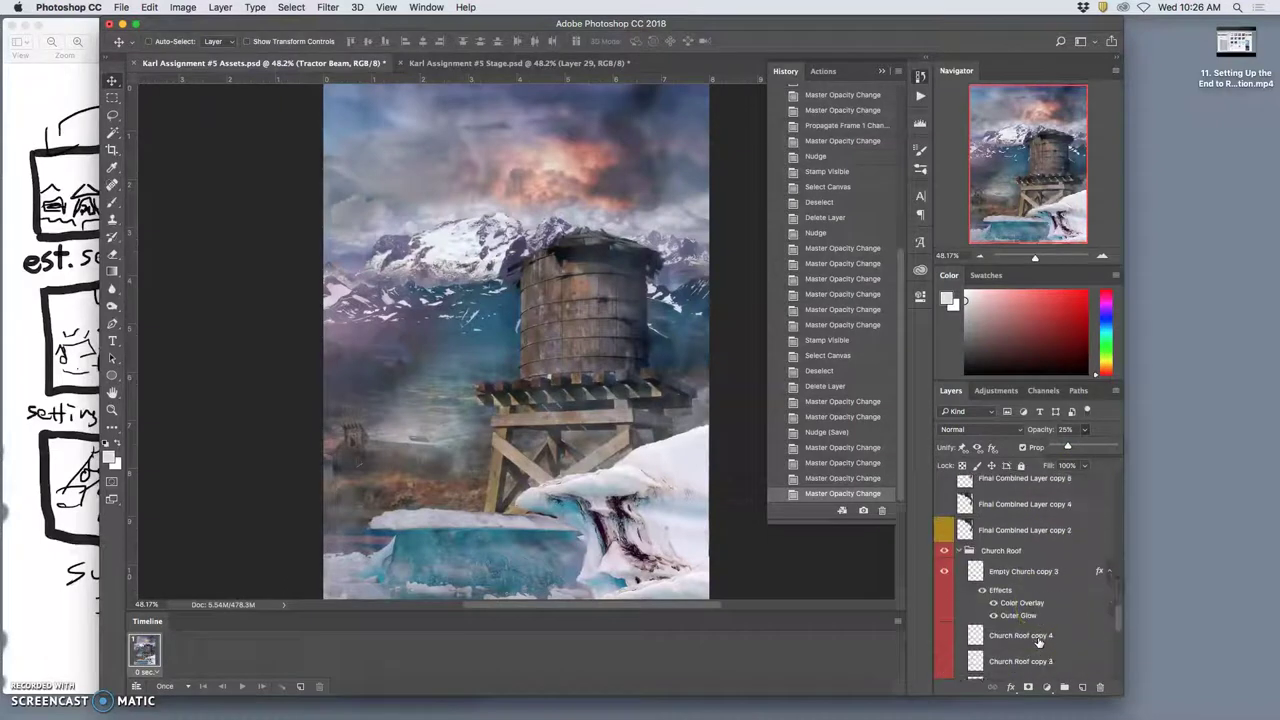
scroll(1038, 641, "down", 2)
left_click(944, 663)
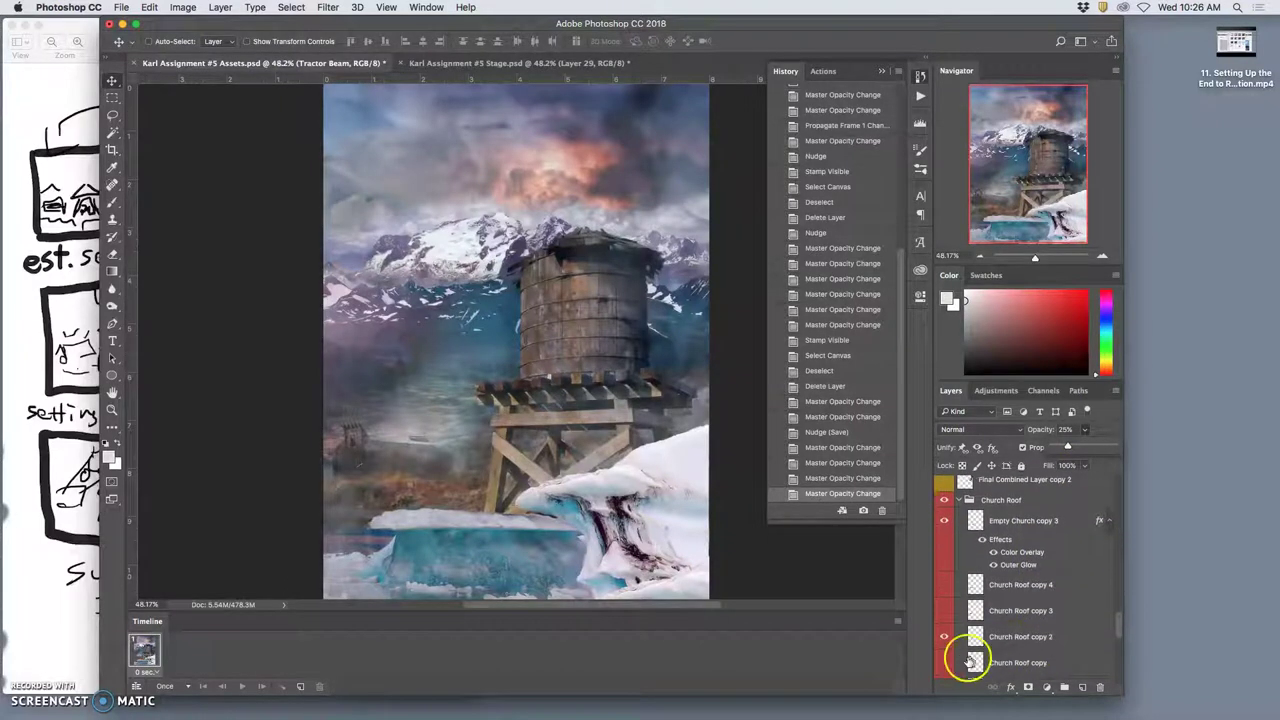
left_click(945, 637)
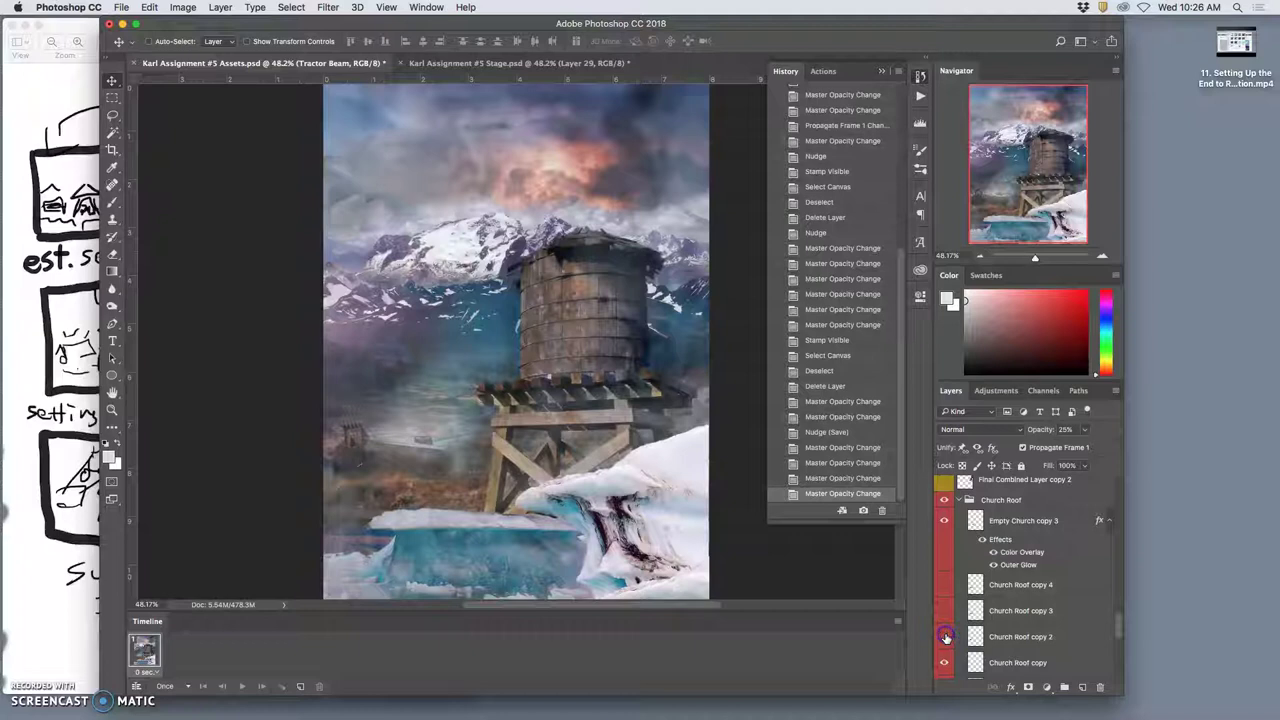
scroll(978, 650, "down", 5)
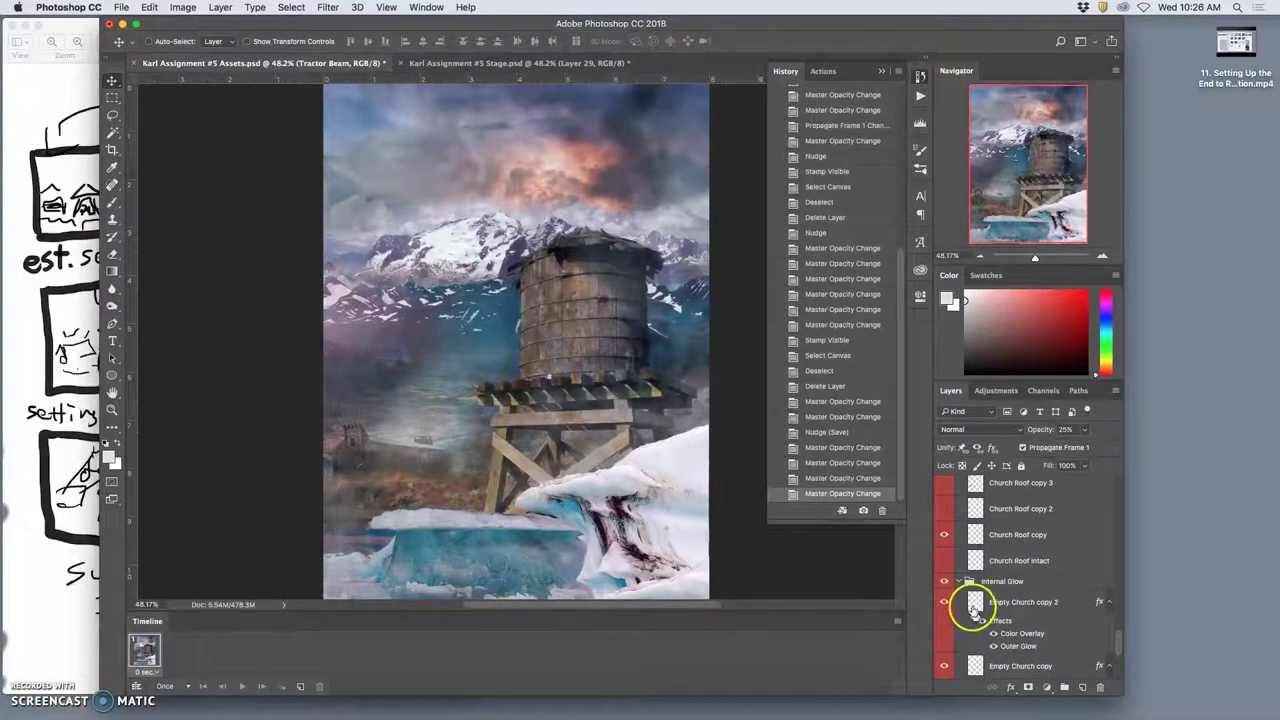
left_click(944, 557)
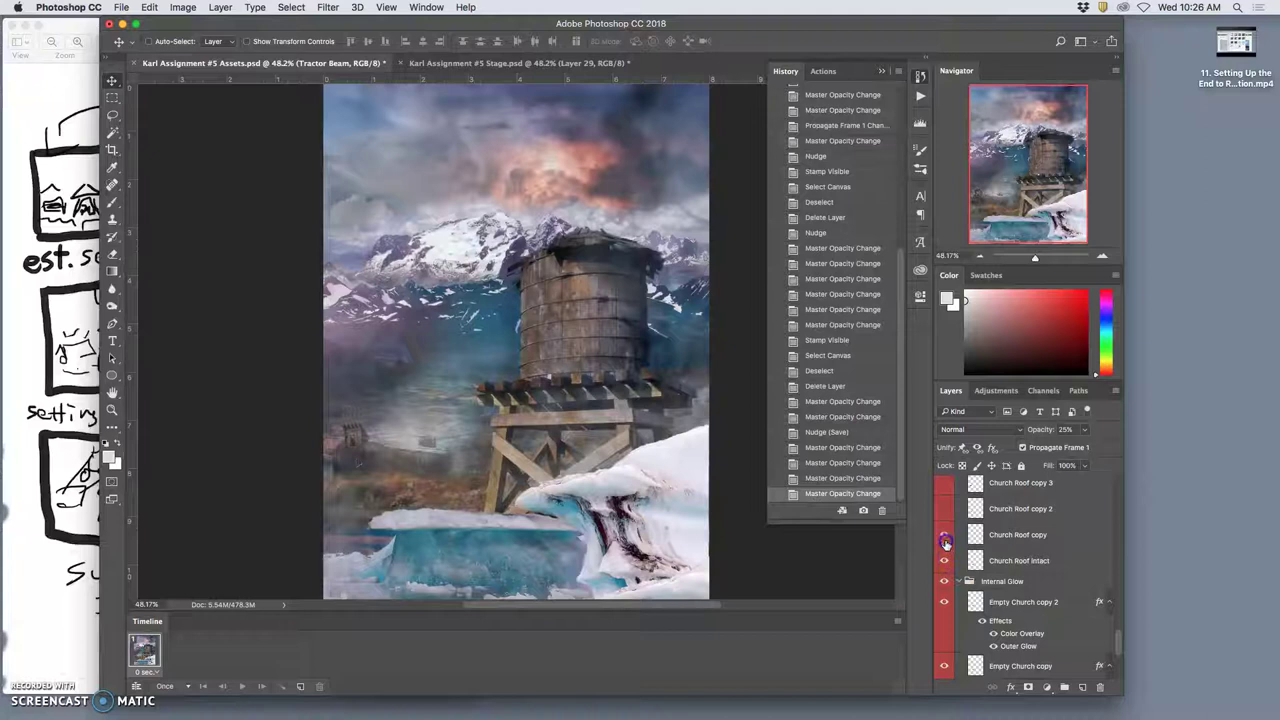
Inspect Empty Church copy 2's Color Overlay, comparing the layer hidden and shown
left_click(1016, 634)
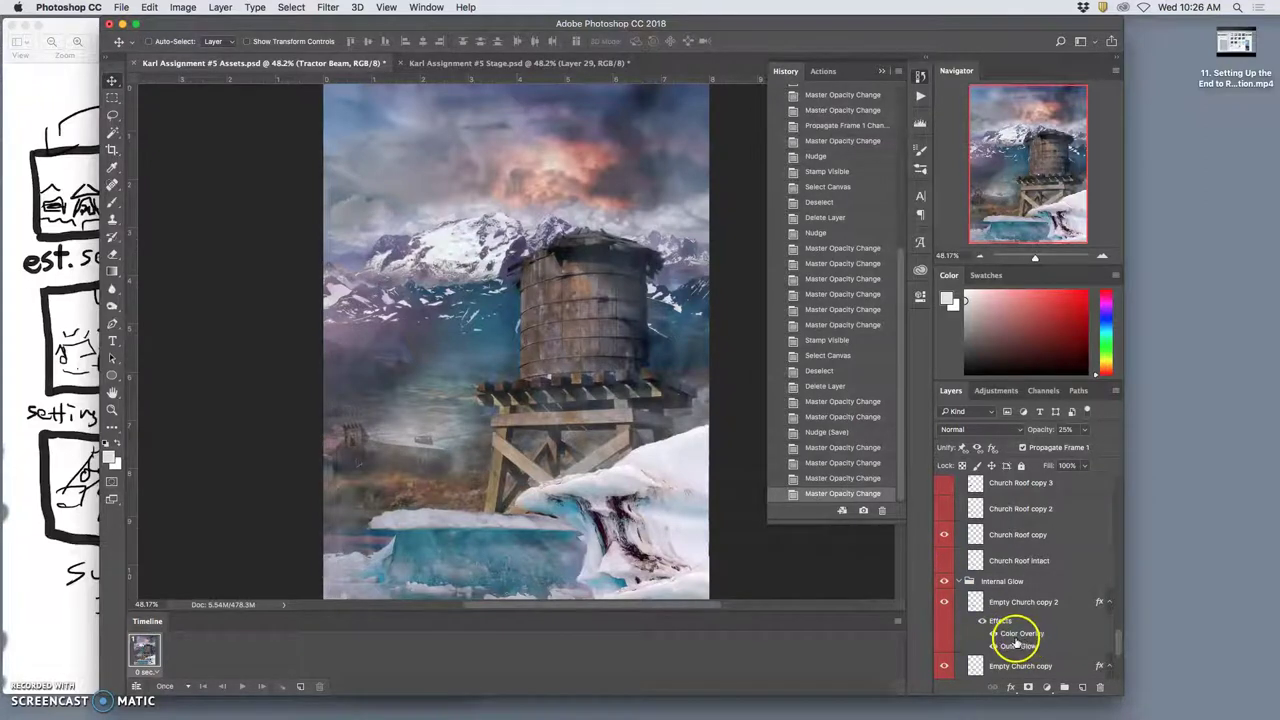
scroll(1016, 640, "down", 1)
left_click(1012, 637)
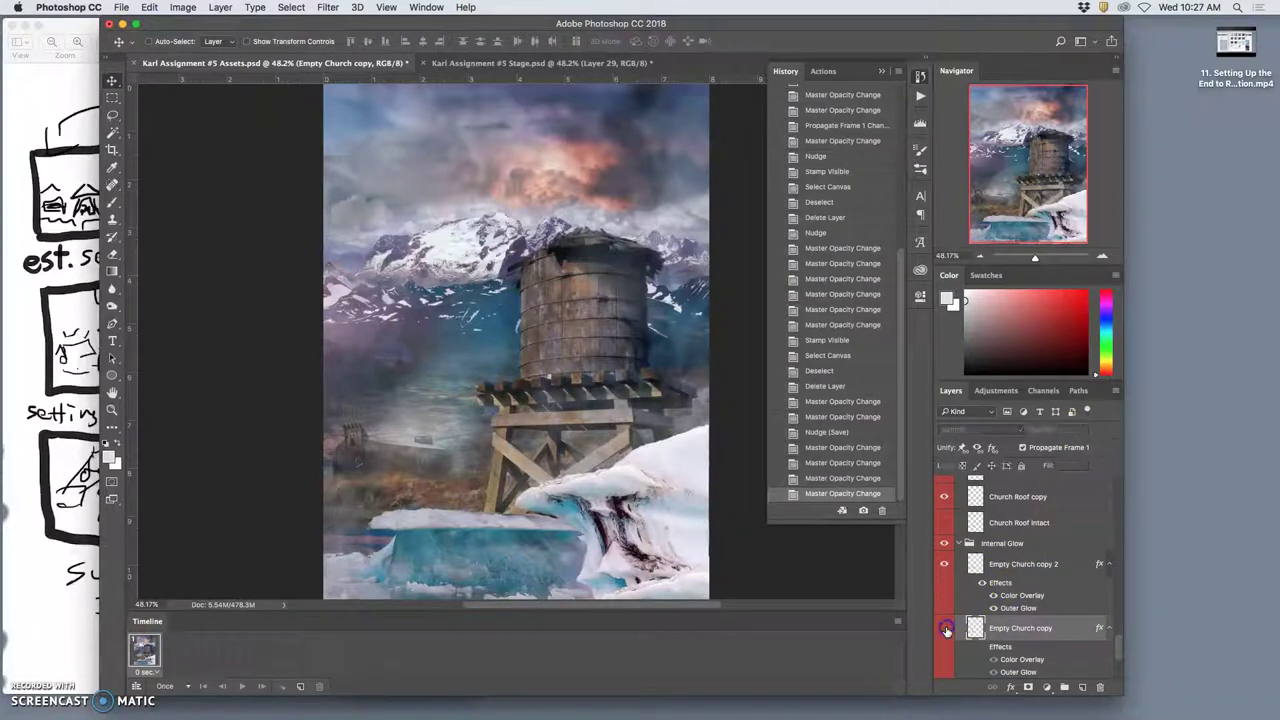
left_click(944, 566)
left_click(944, 568)
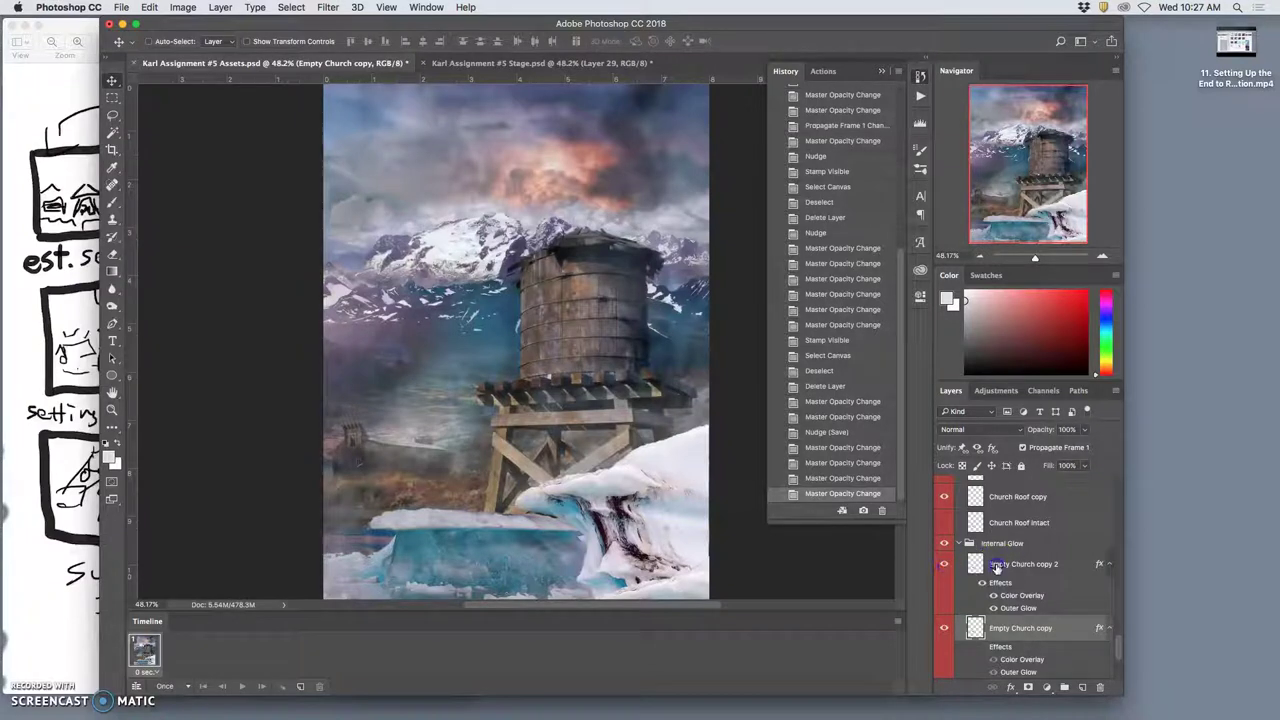
Lower Empty Church copy 2 to 14% opacity and check it against Stage
left_click(1022, 564)
left_click(1084, 429)
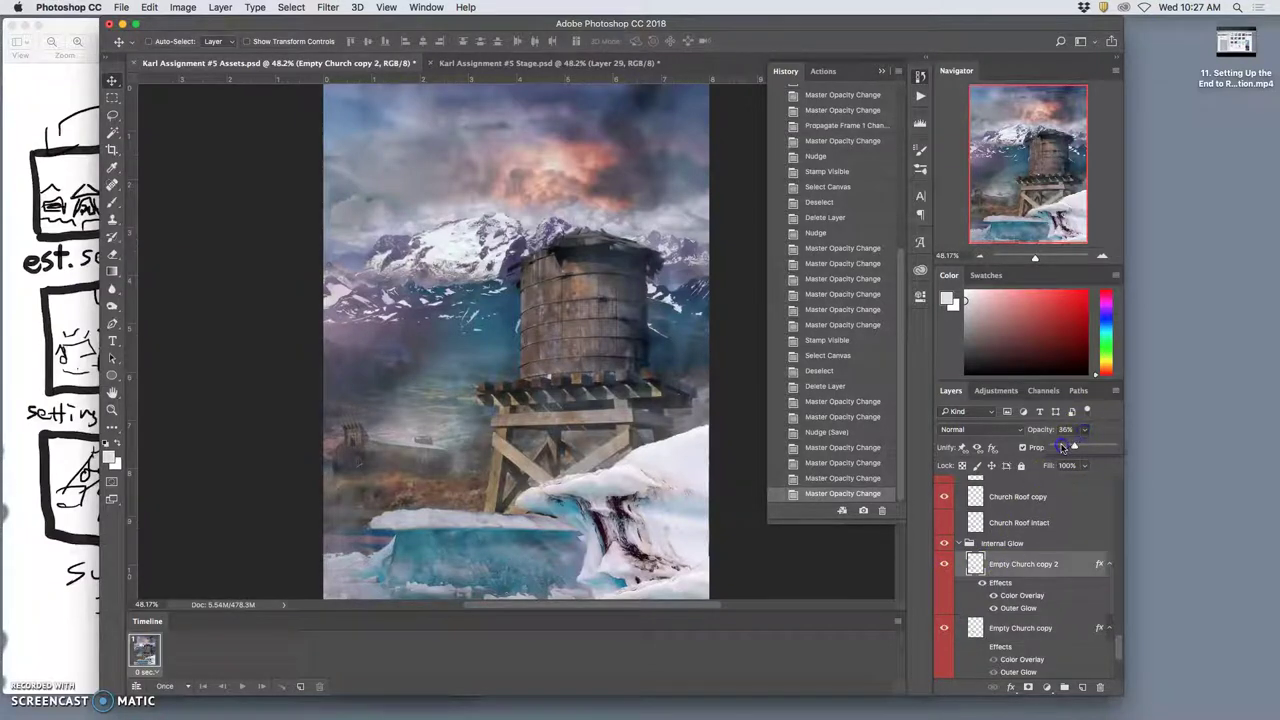
left_click_drag(1063, 447, 1062, 447)
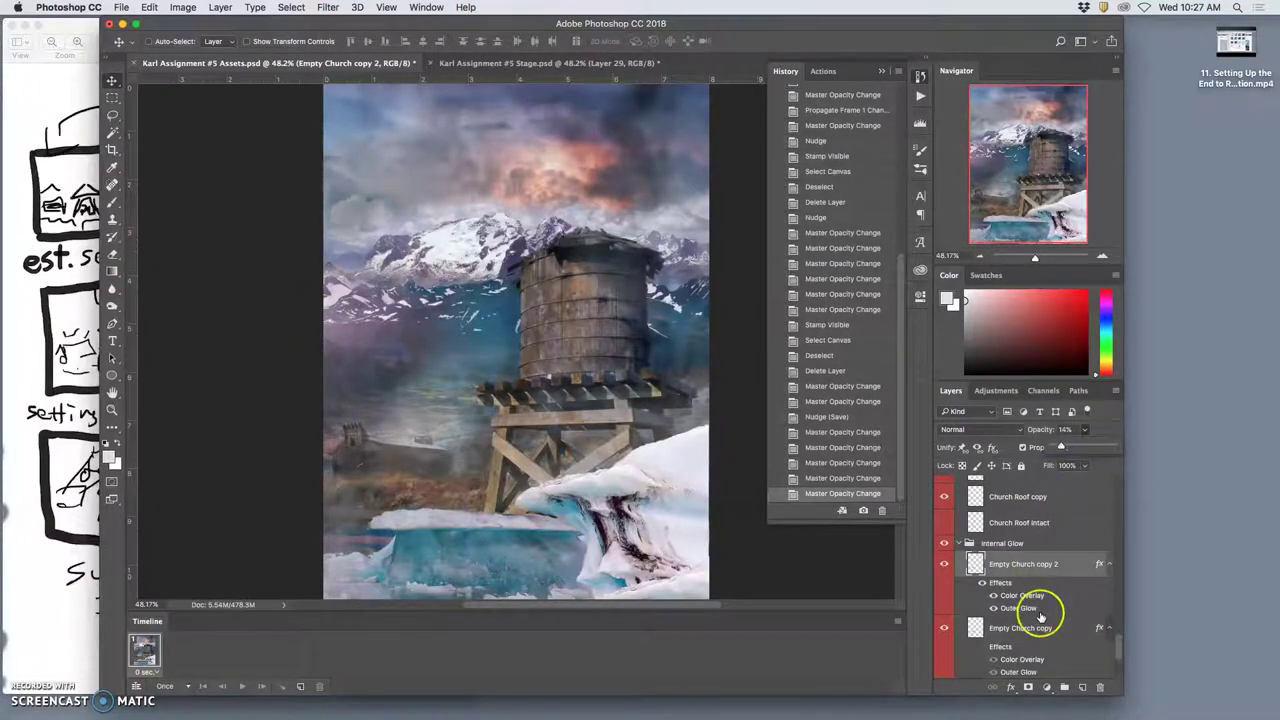
scroll(1043, 608, "down", 4)
scroll(1040, 617, "down", 1)
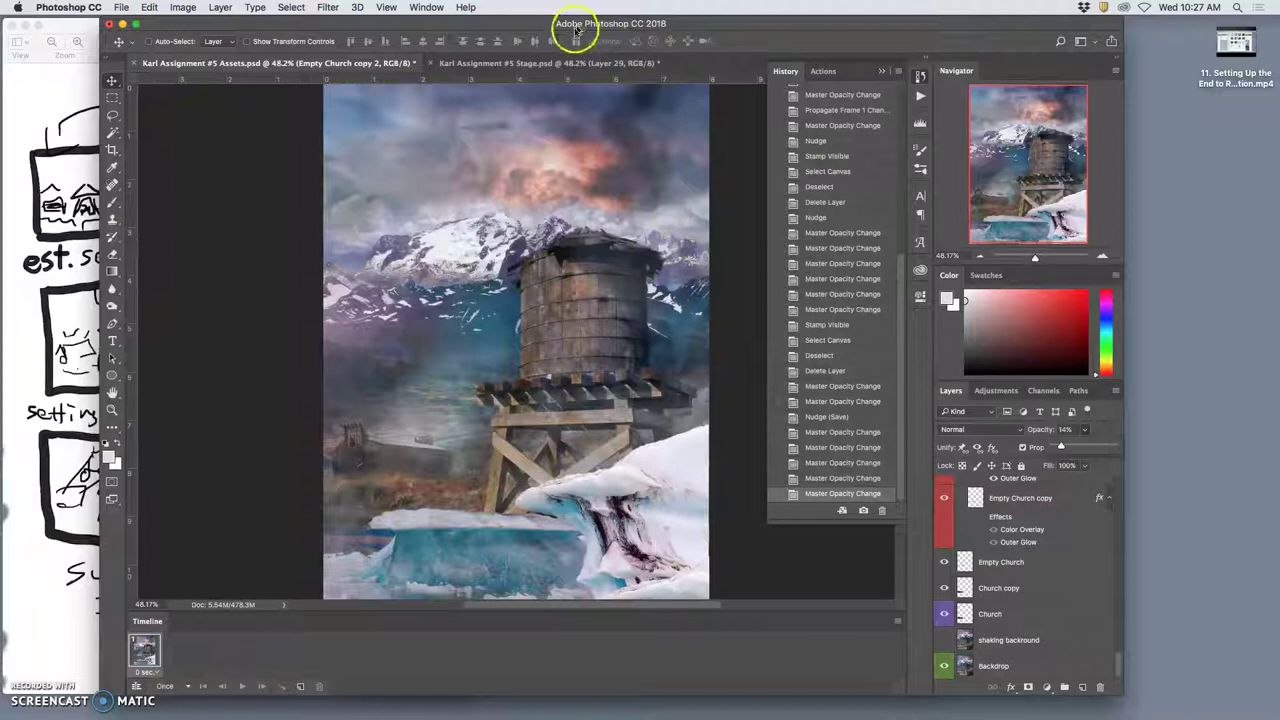
left_click(557, 63)
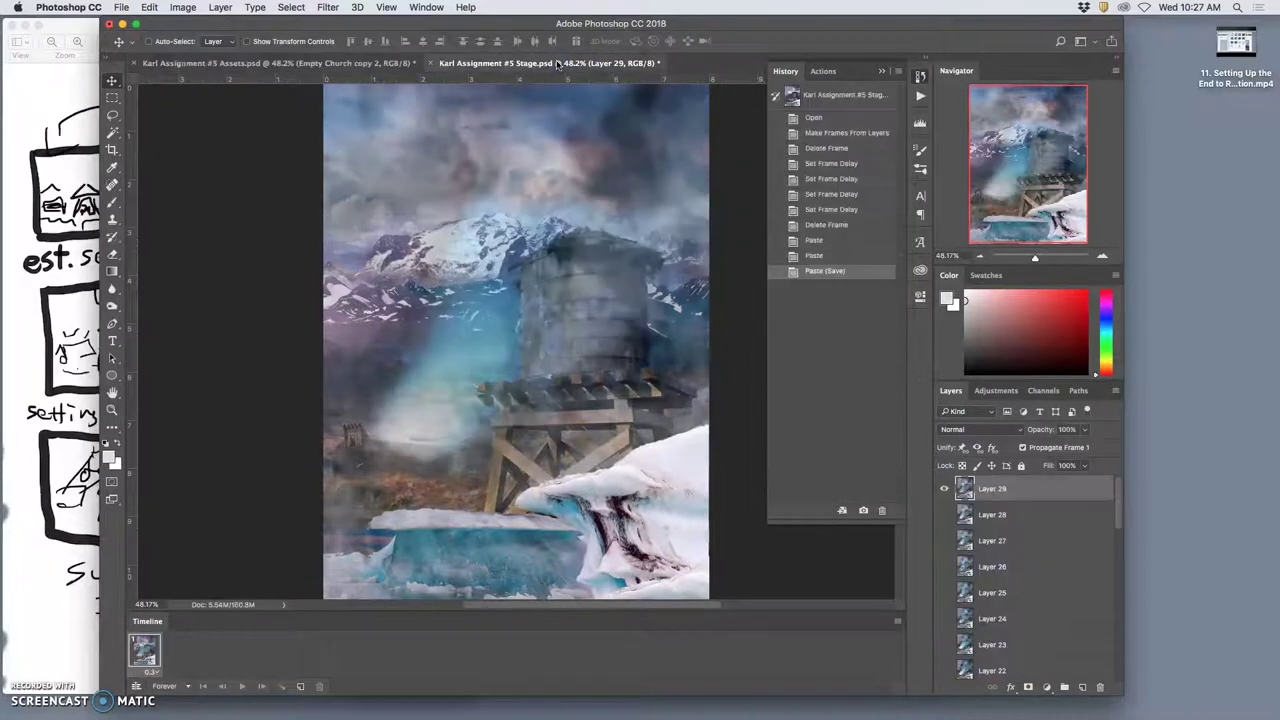
left_click(392, 63)
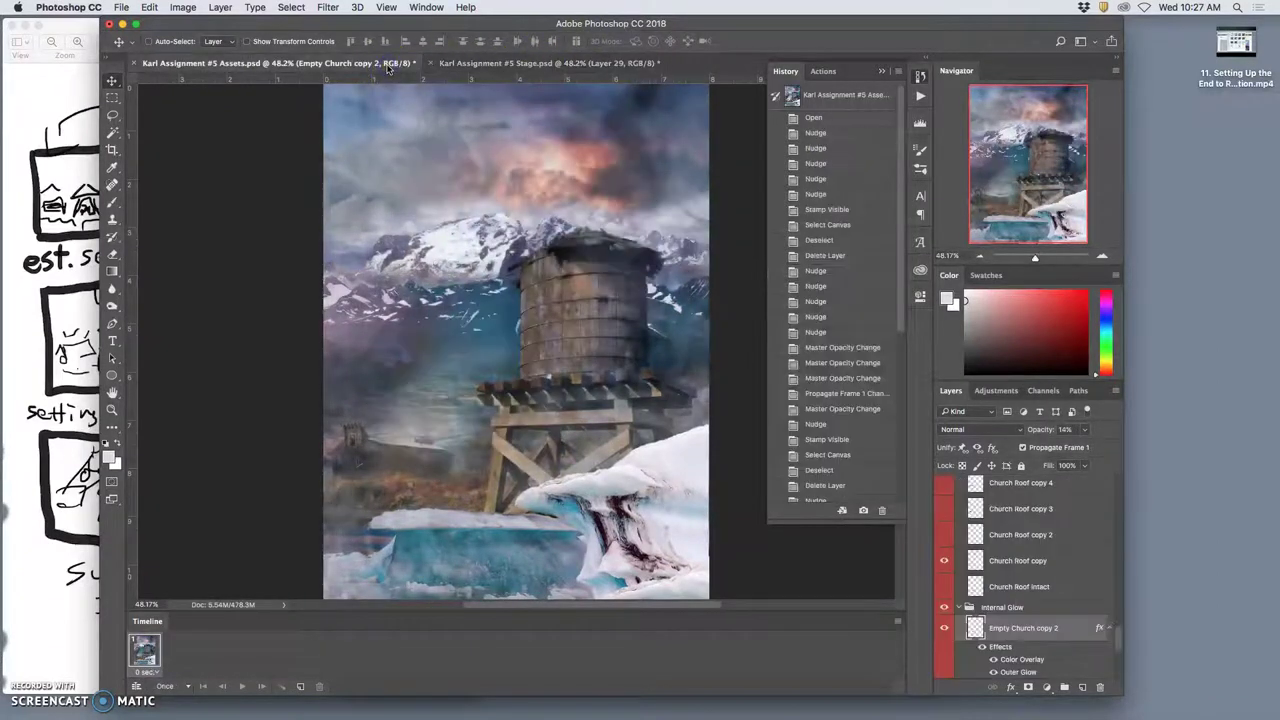
Duplicate Tractor Beam above the Sucked In group and set the copy to 12% opacity
left_click(476, 63)
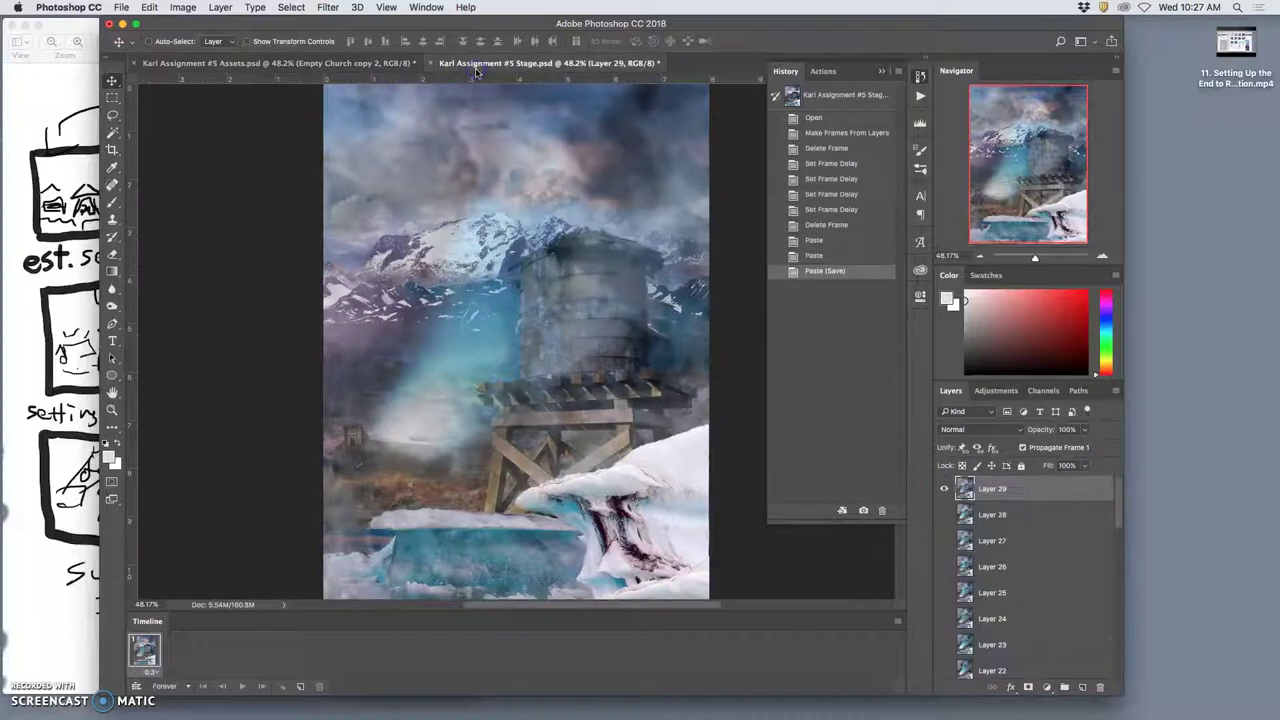
left_click(390, 65)
scroll(982, 594, "up", 5)
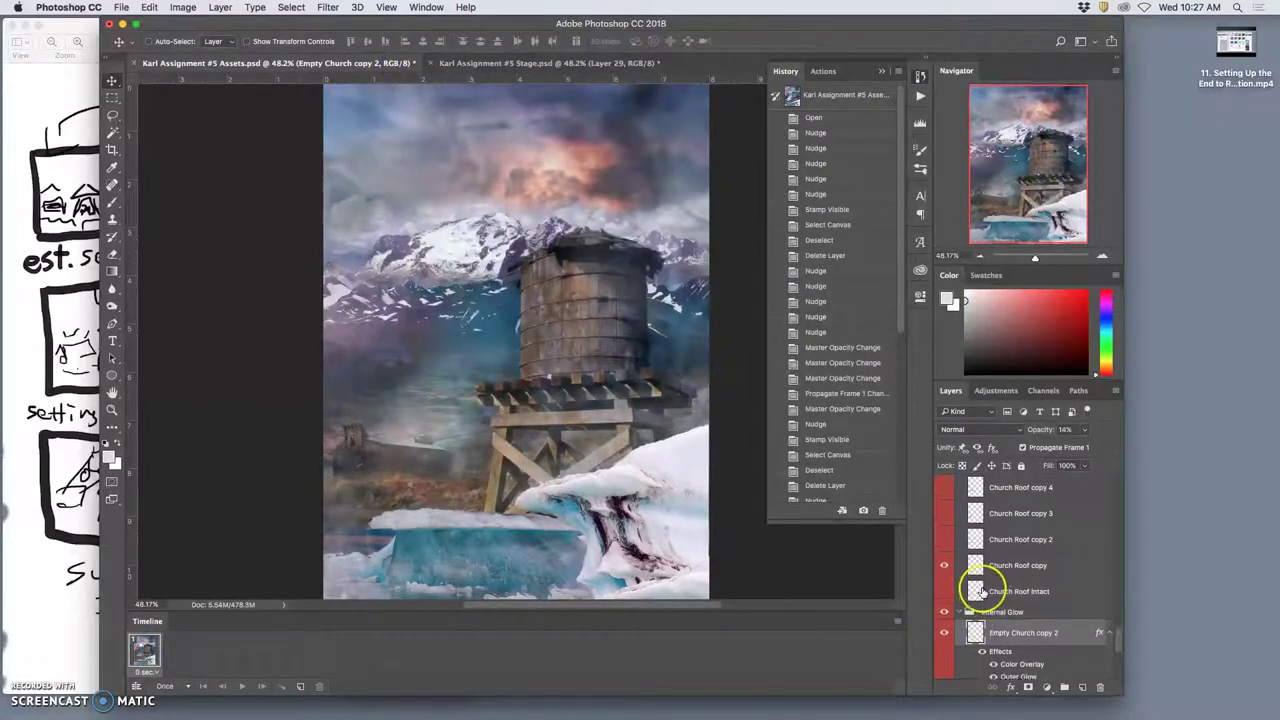
left_click(991, 548)
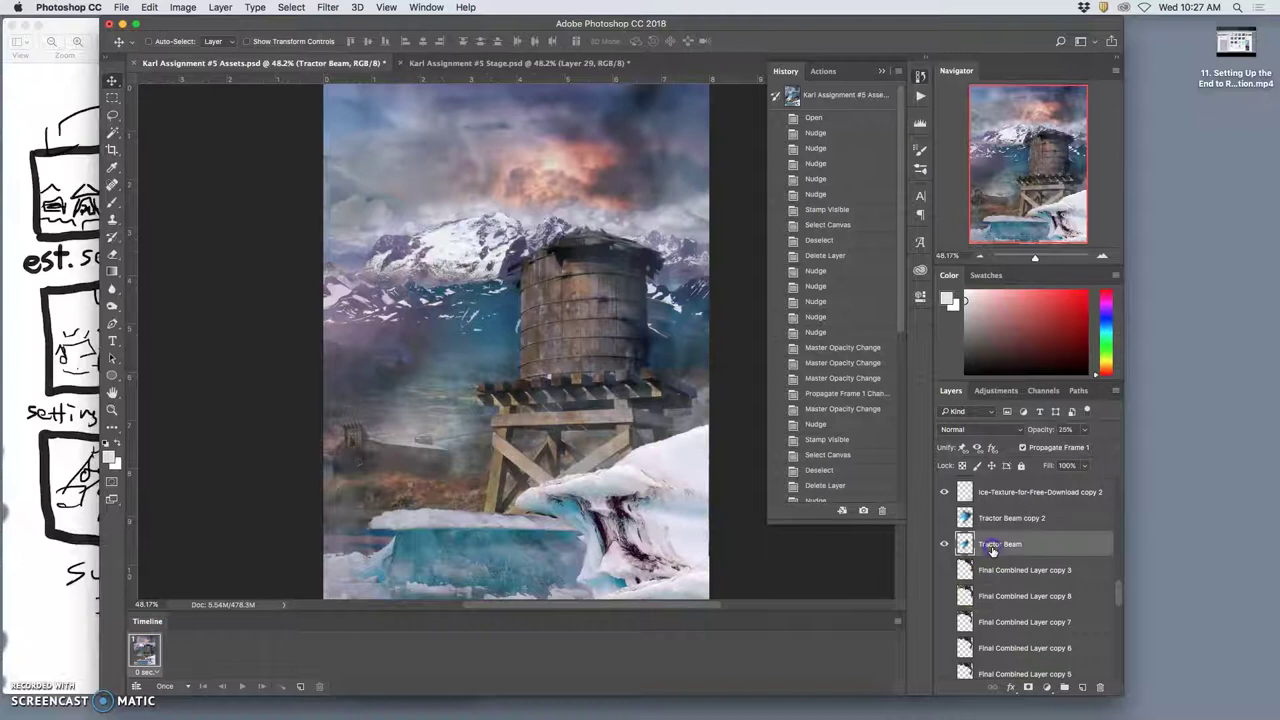
left_click_drag(996, 545, 1008, 577)
left_click(1086, 431)
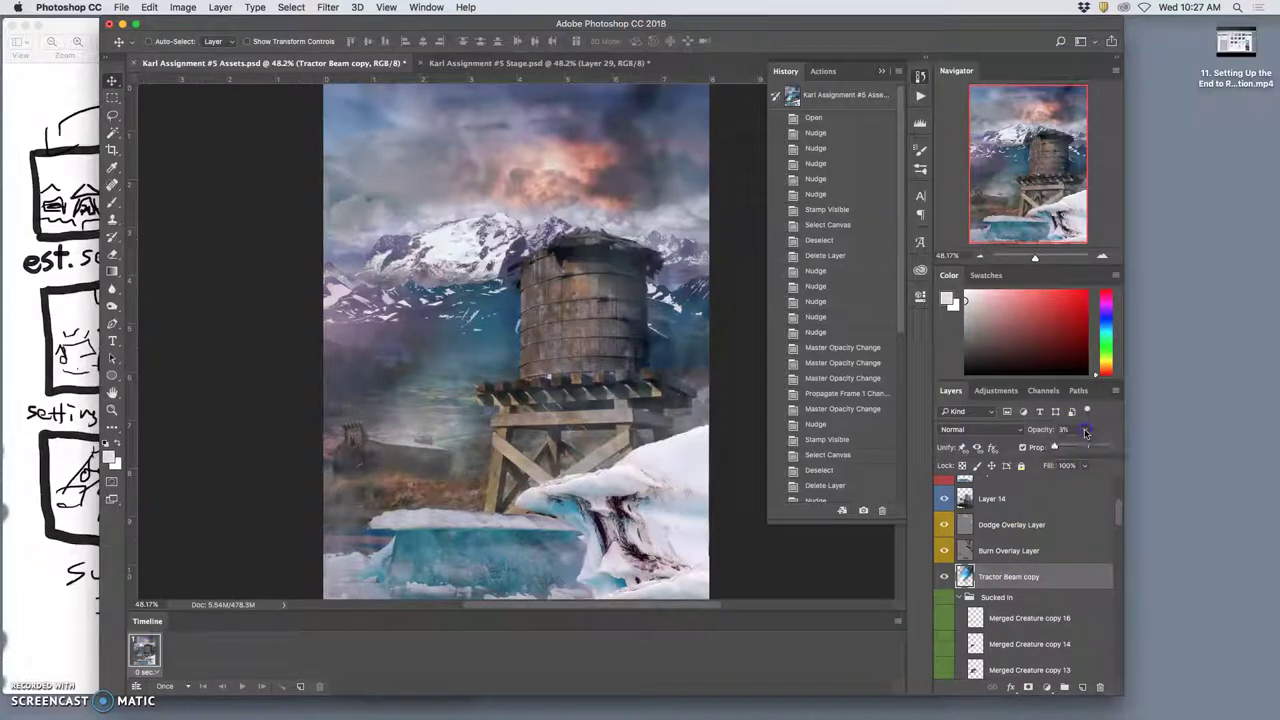
left_click_drag(1061, 448, 1062, 449)
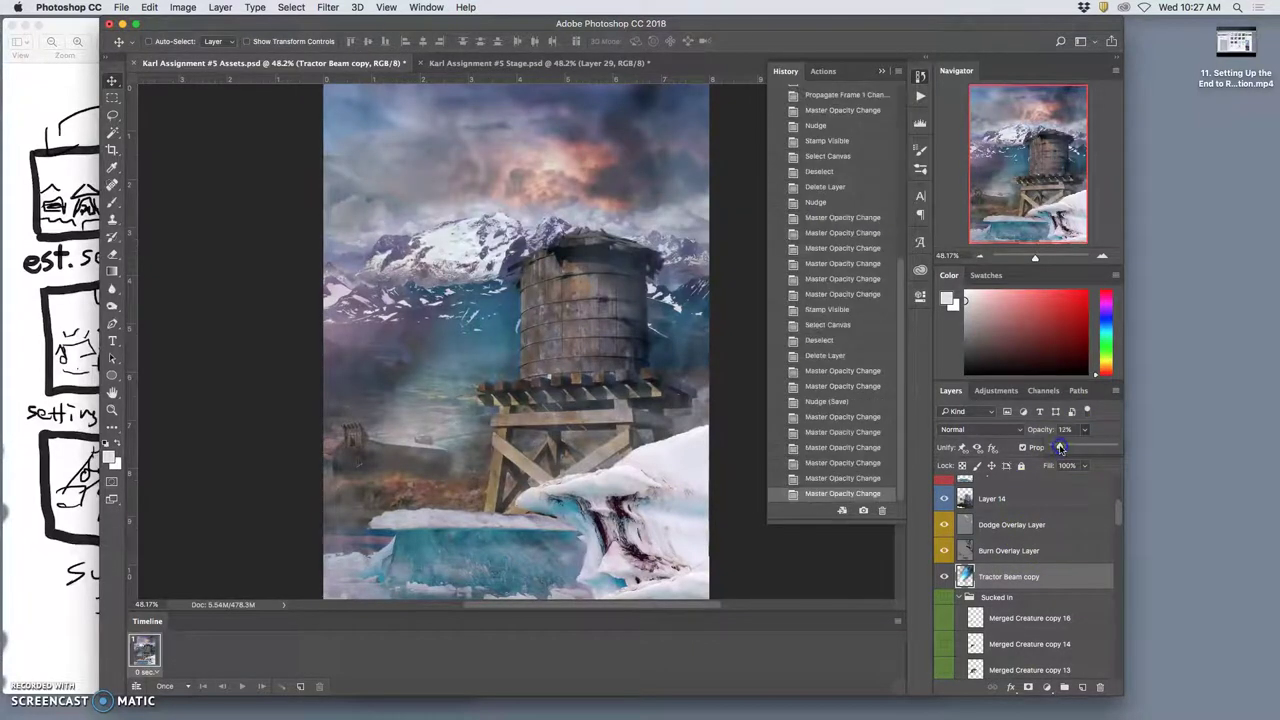
left_click(537, 64)
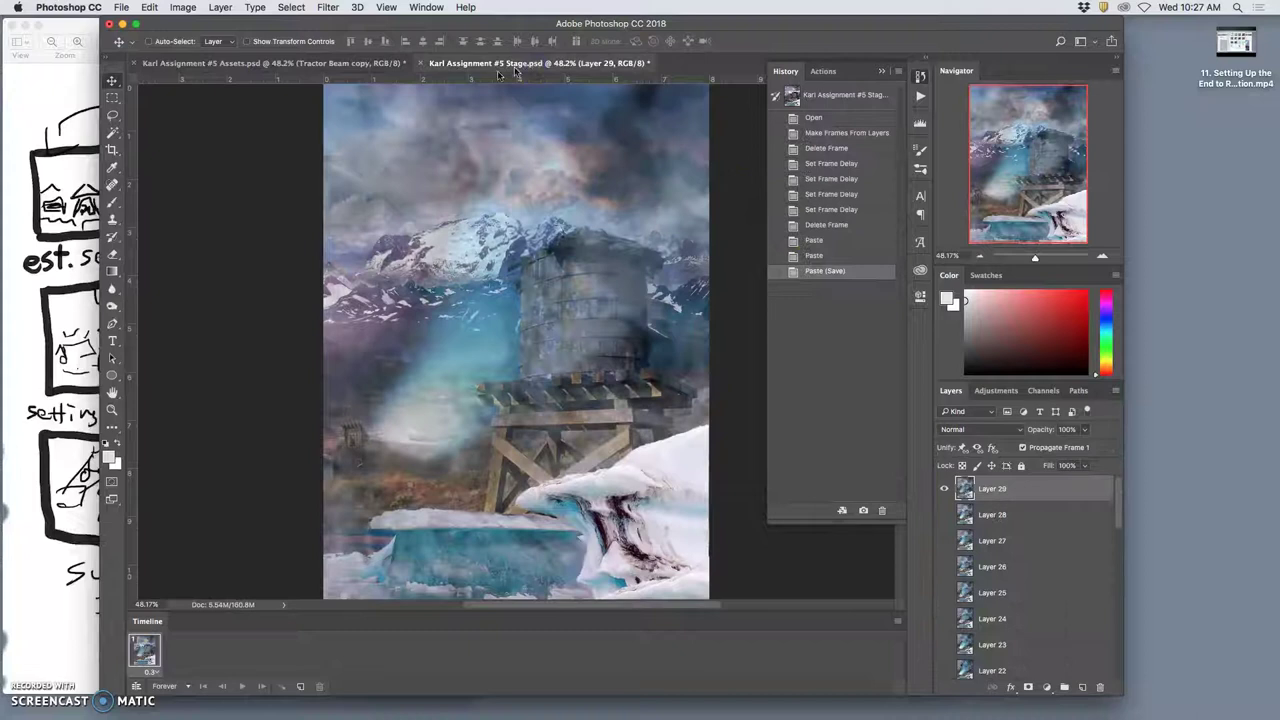
left_click(372, 64)
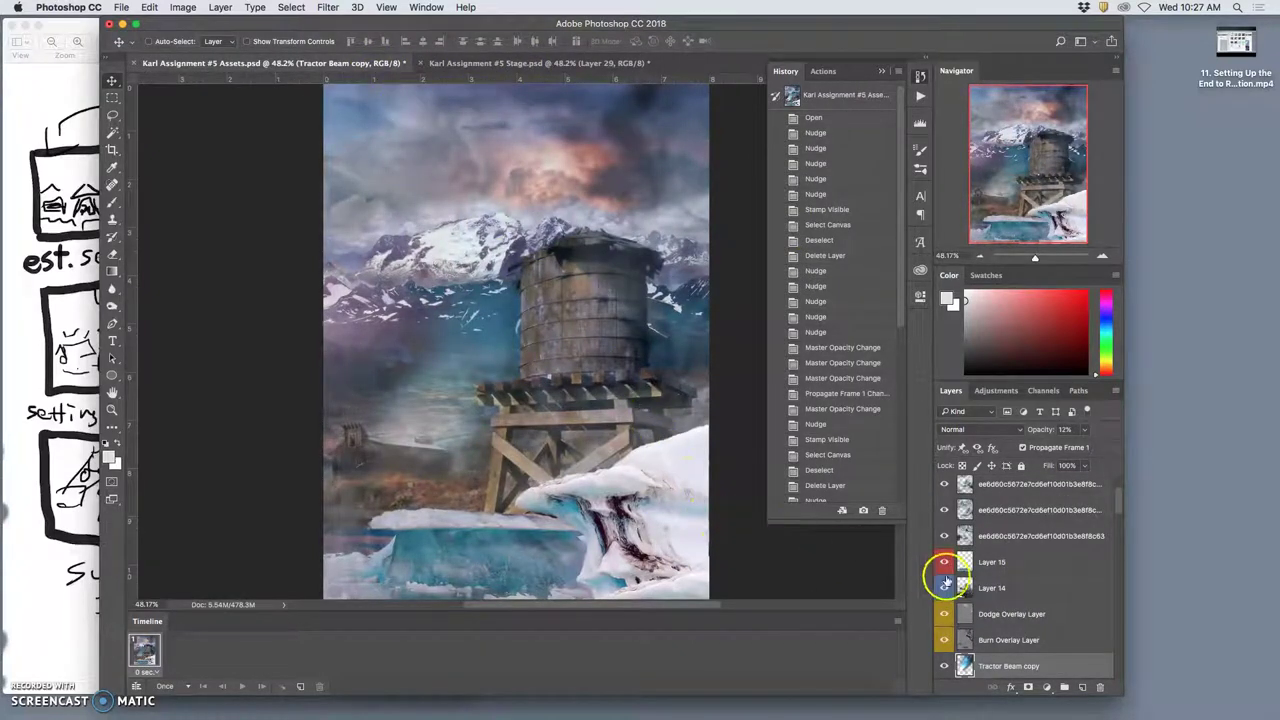
scroll(1040, 585, "up", 2)
Stamp all visible Assets layers into a new Layer 18 and select the whole canvas
left_click(1022, 490)
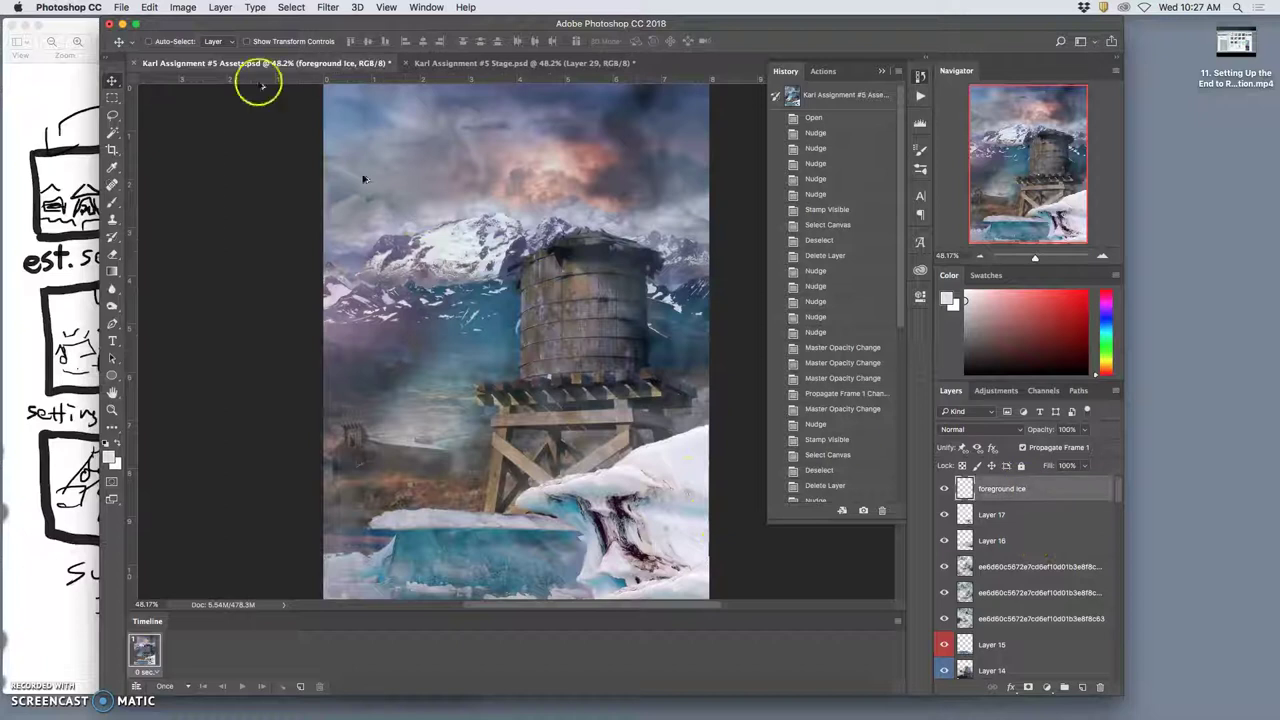
left_click(238, 7)
left_click(245, 514, "alt")
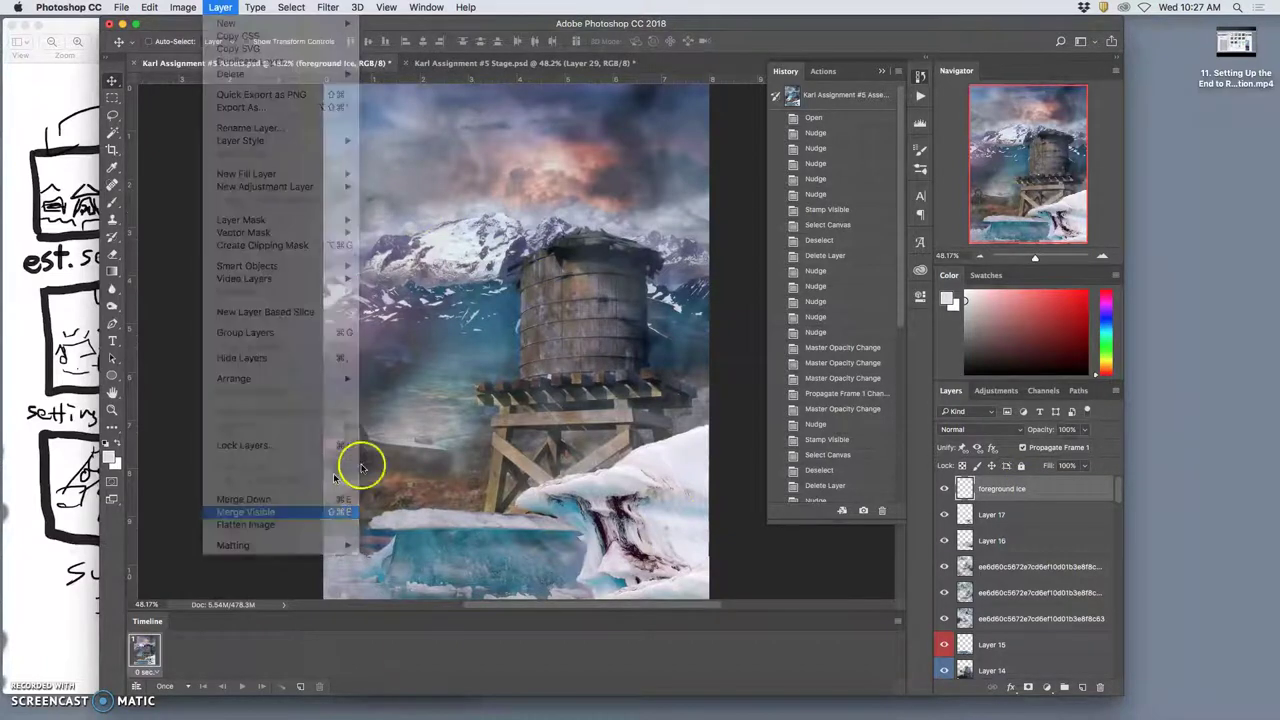
key("super+a")
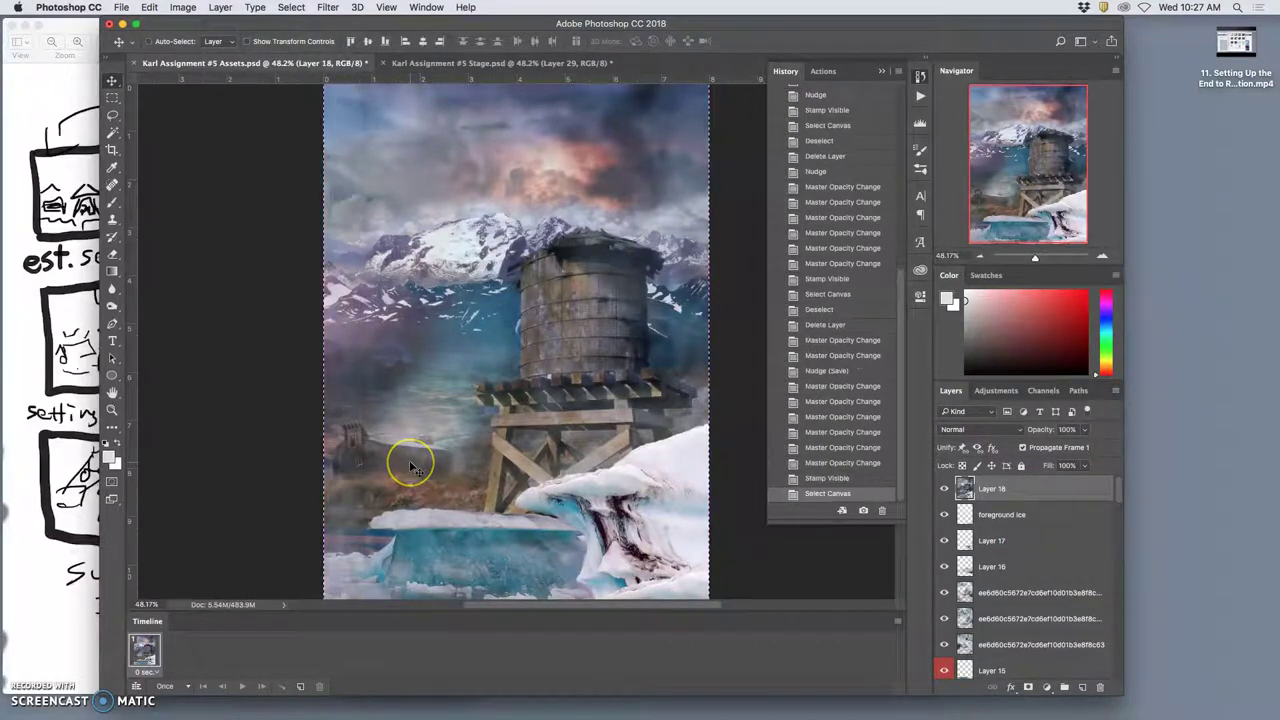
Paste the stamped scene into Stage as Layer 30, compare it, then delete it
left_click(531, 62)
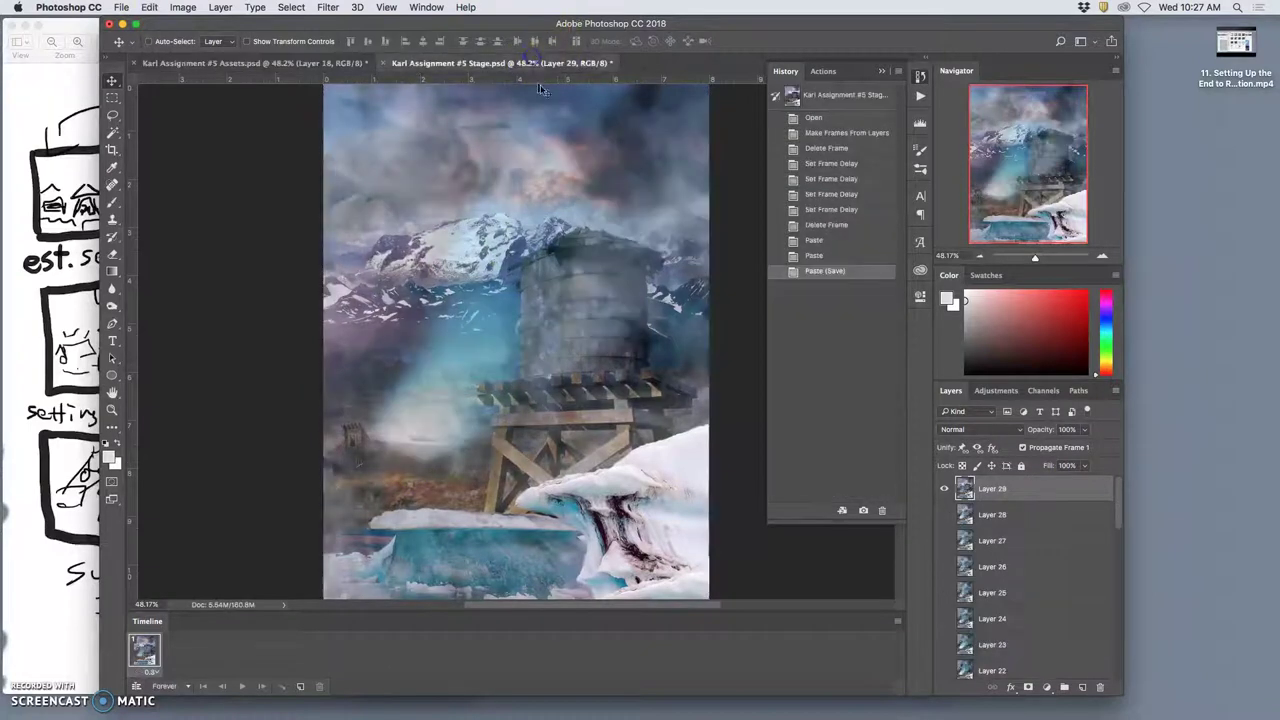
key("super+v")
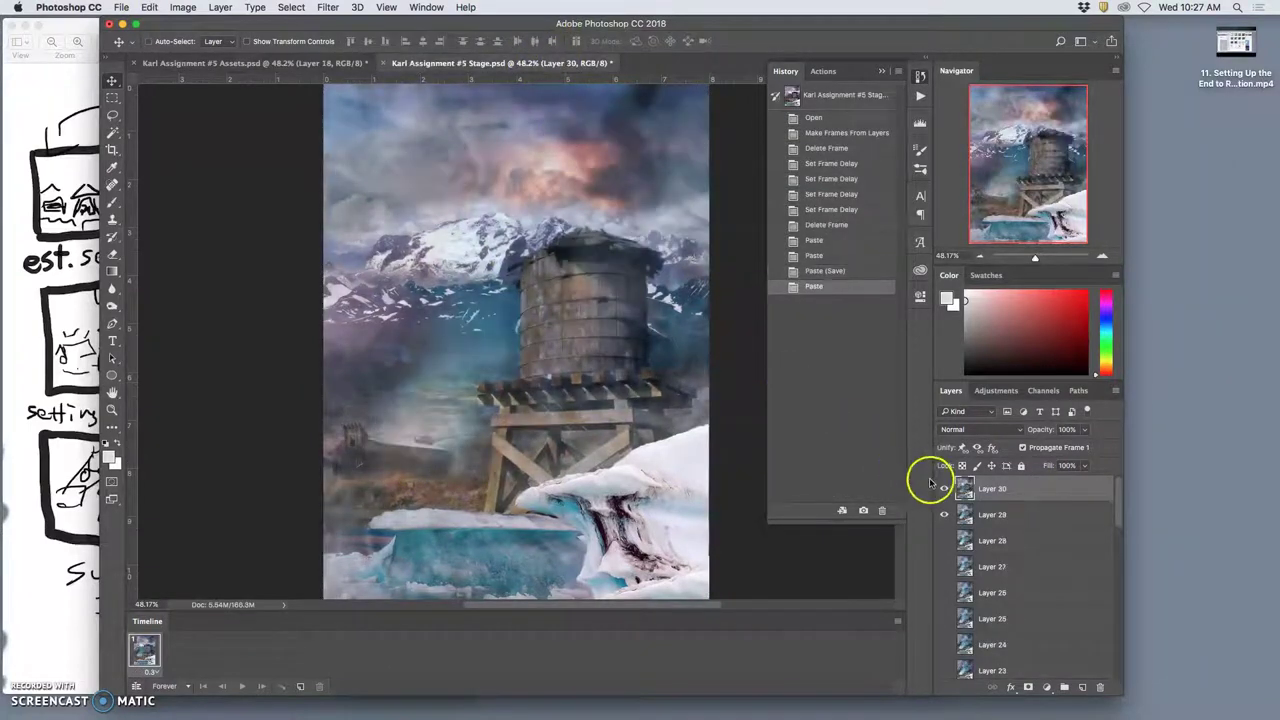
left_click(945, 489)
left_click(945, 489)
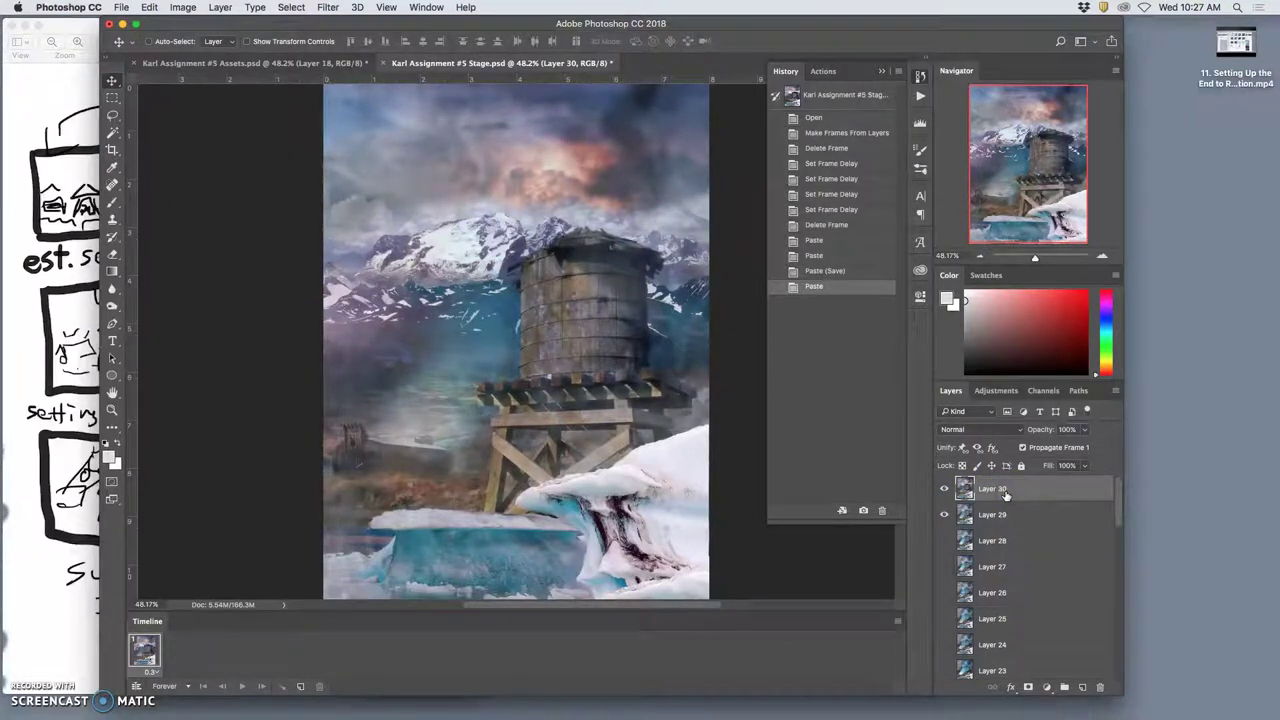
key("Delete")
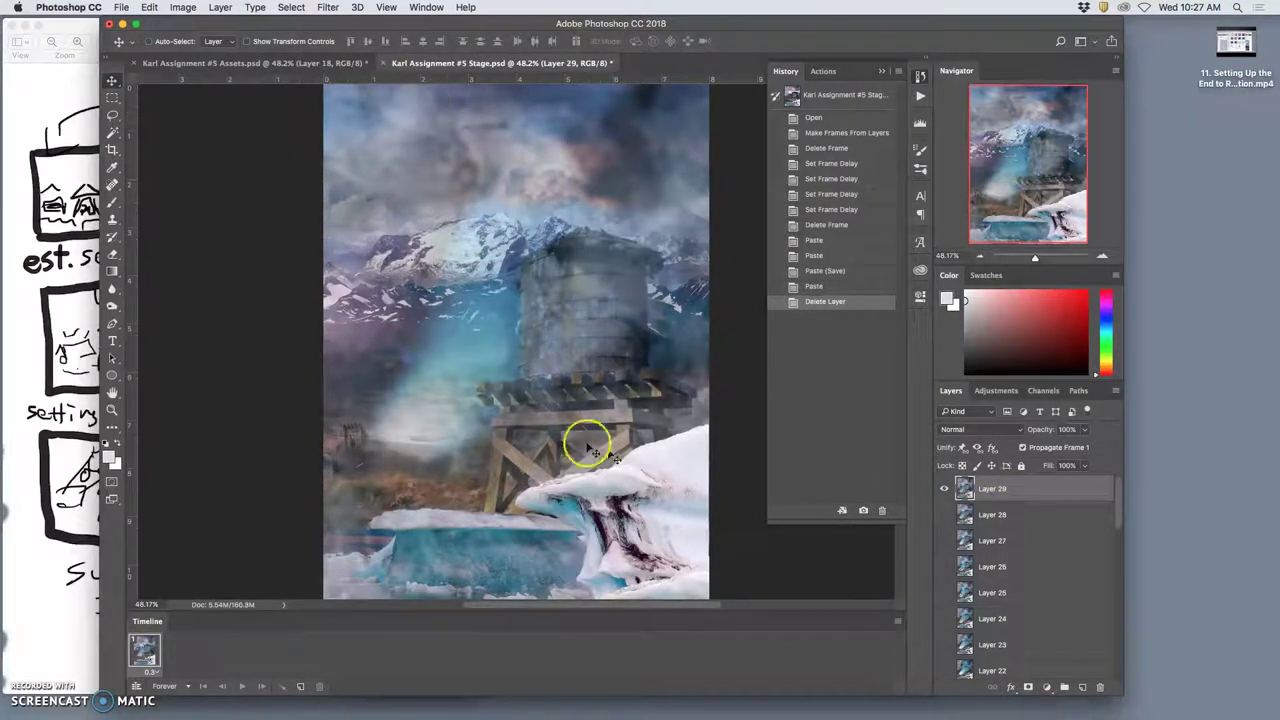
Delete the stamped Layer 18 in Assets and nudge Layers 17 and 15 slightly left
left_click(306, 62)
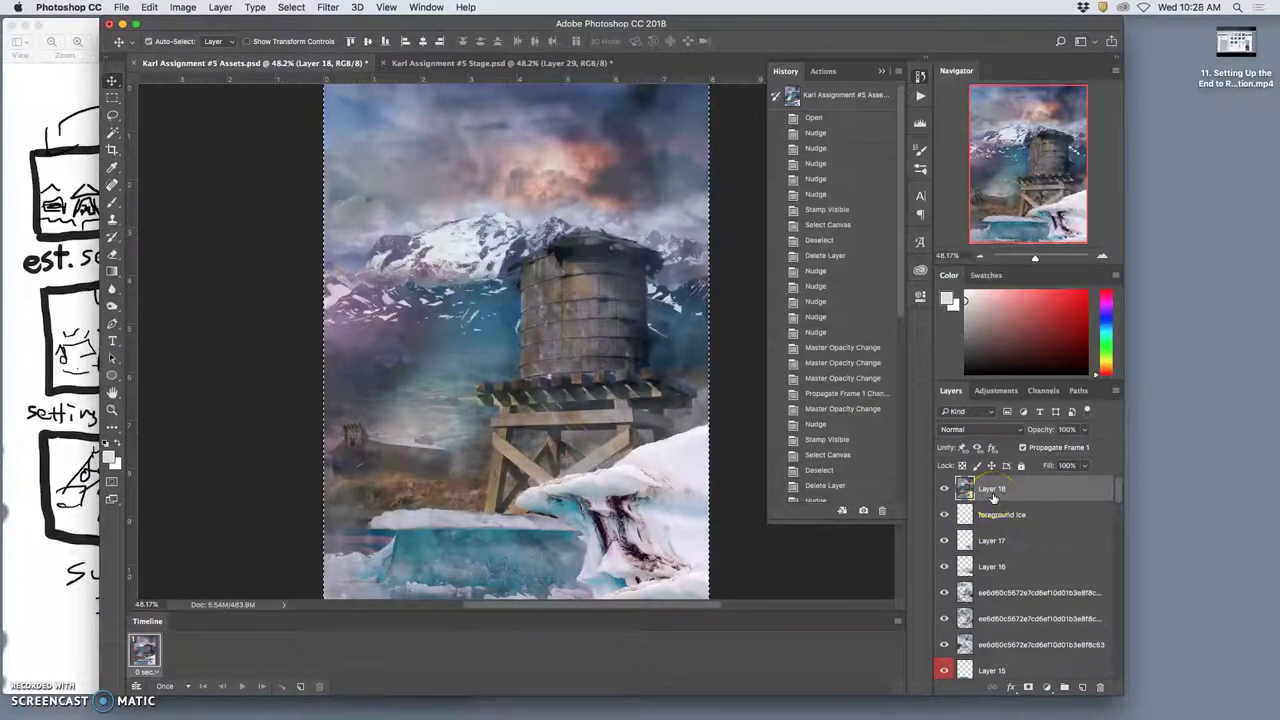
key("ctrl+d")
key("Delete")
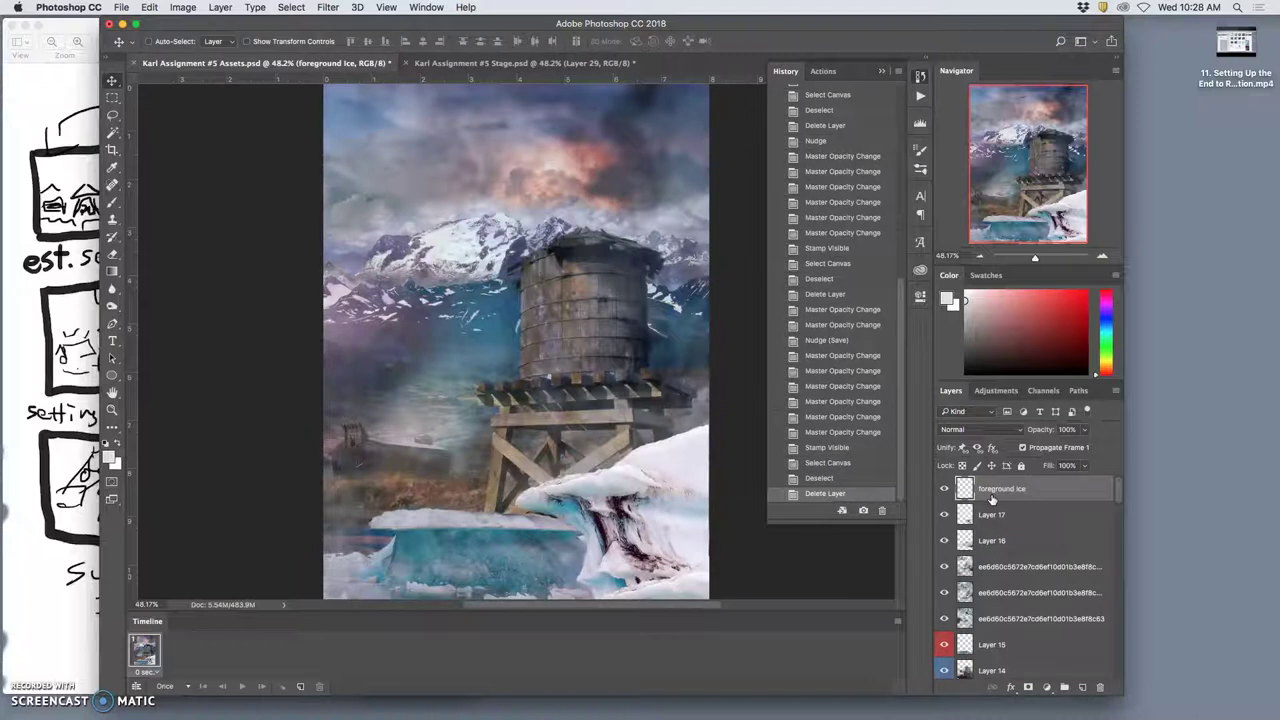
left_click(988, 518)
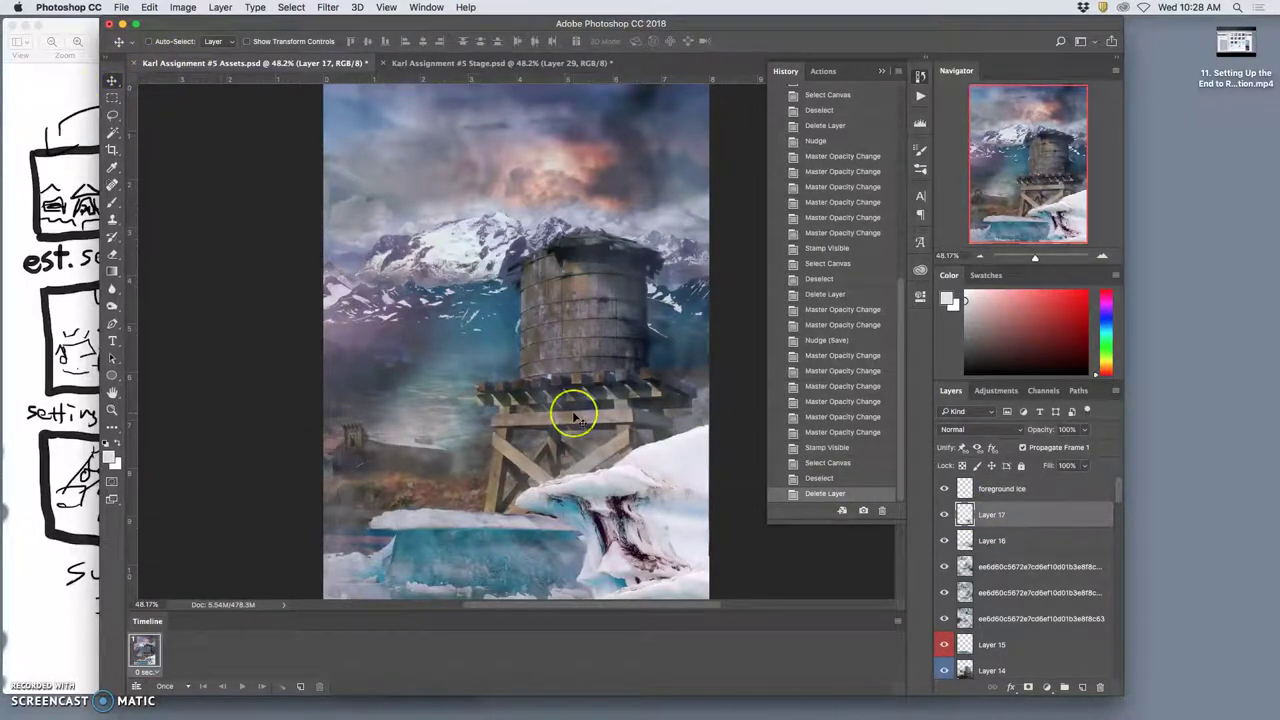
key("Left")
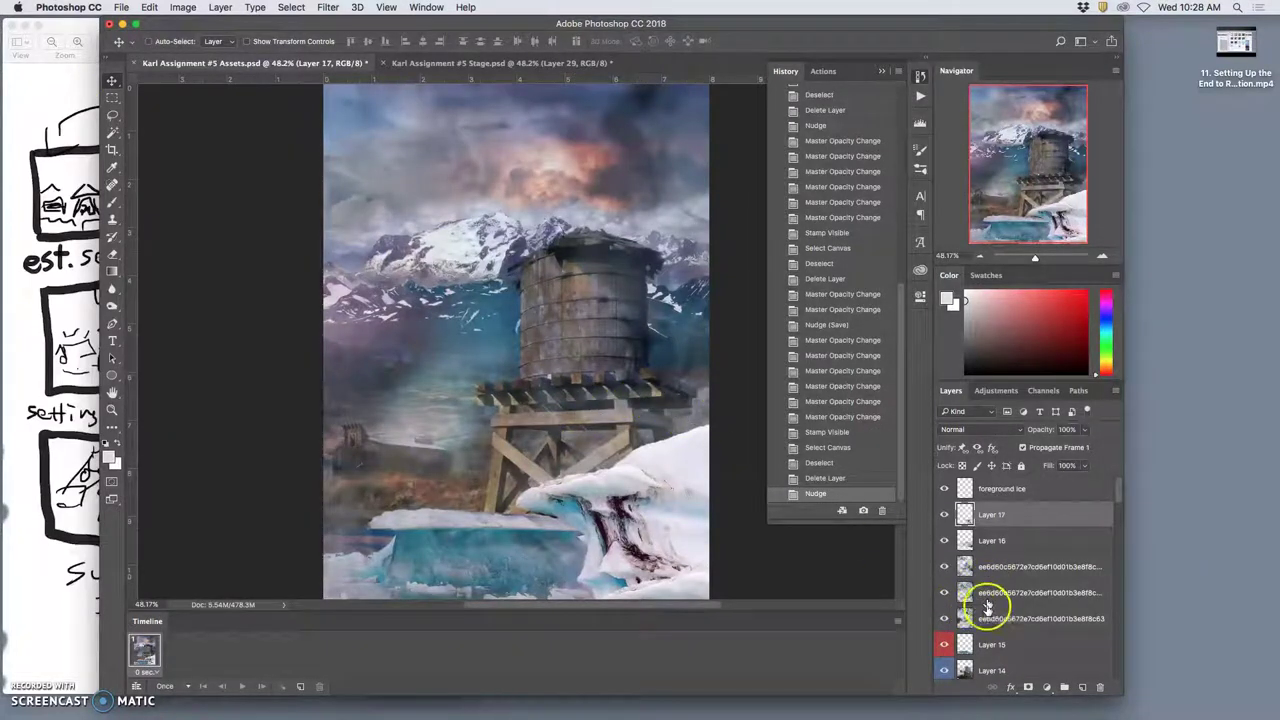
left_click(987, 645)
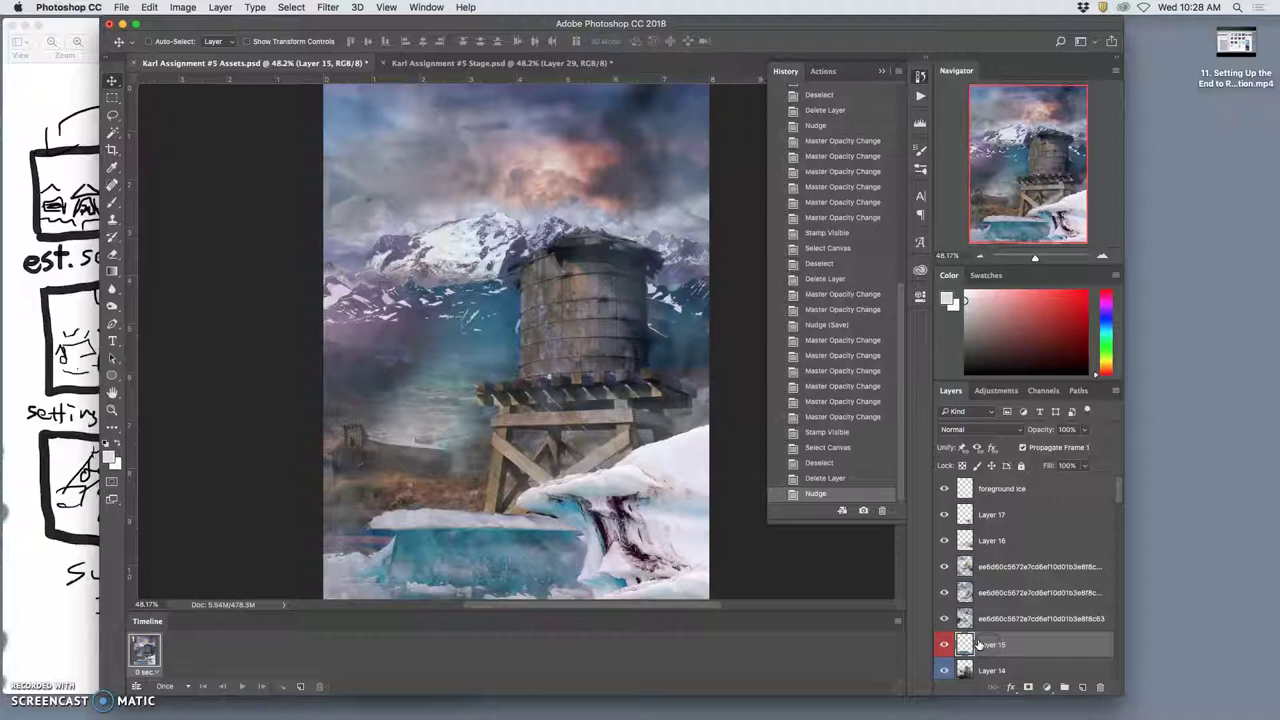
key("Left")
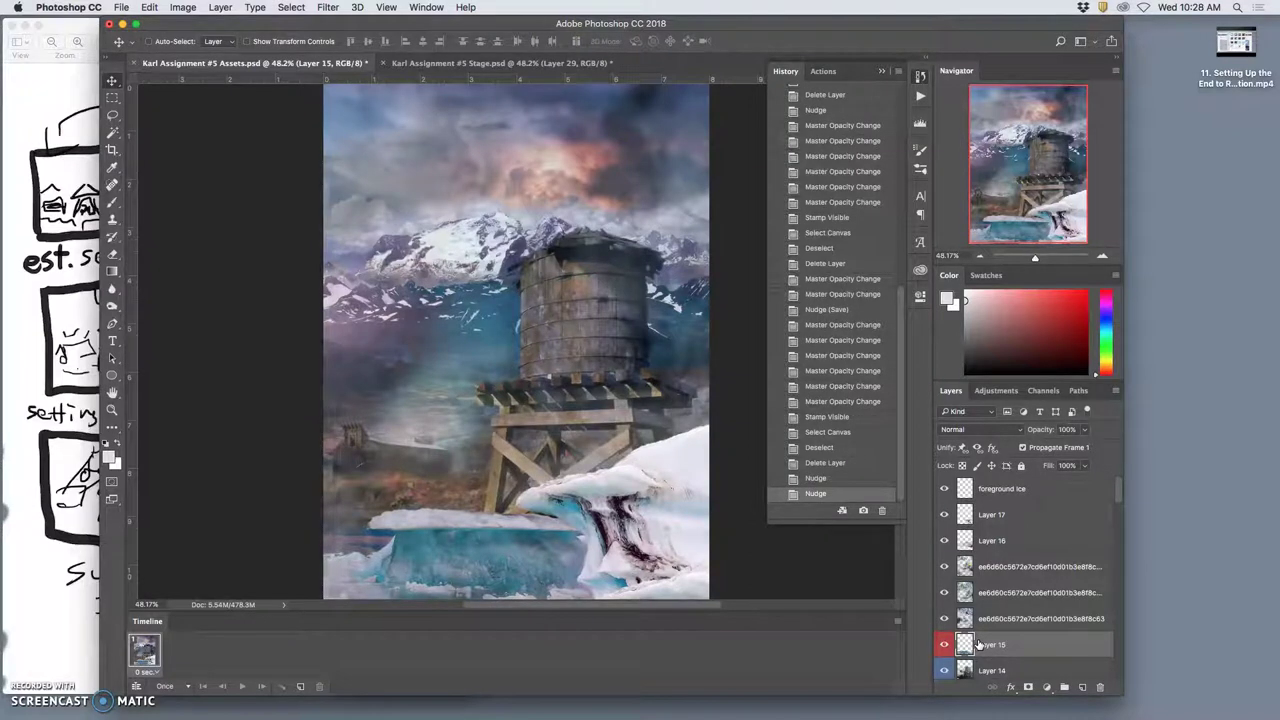
Drag the foreground Ice layer onto the Stage document tab
left_click(987, 488)
left_click_drag(987, 488, 517, 100)
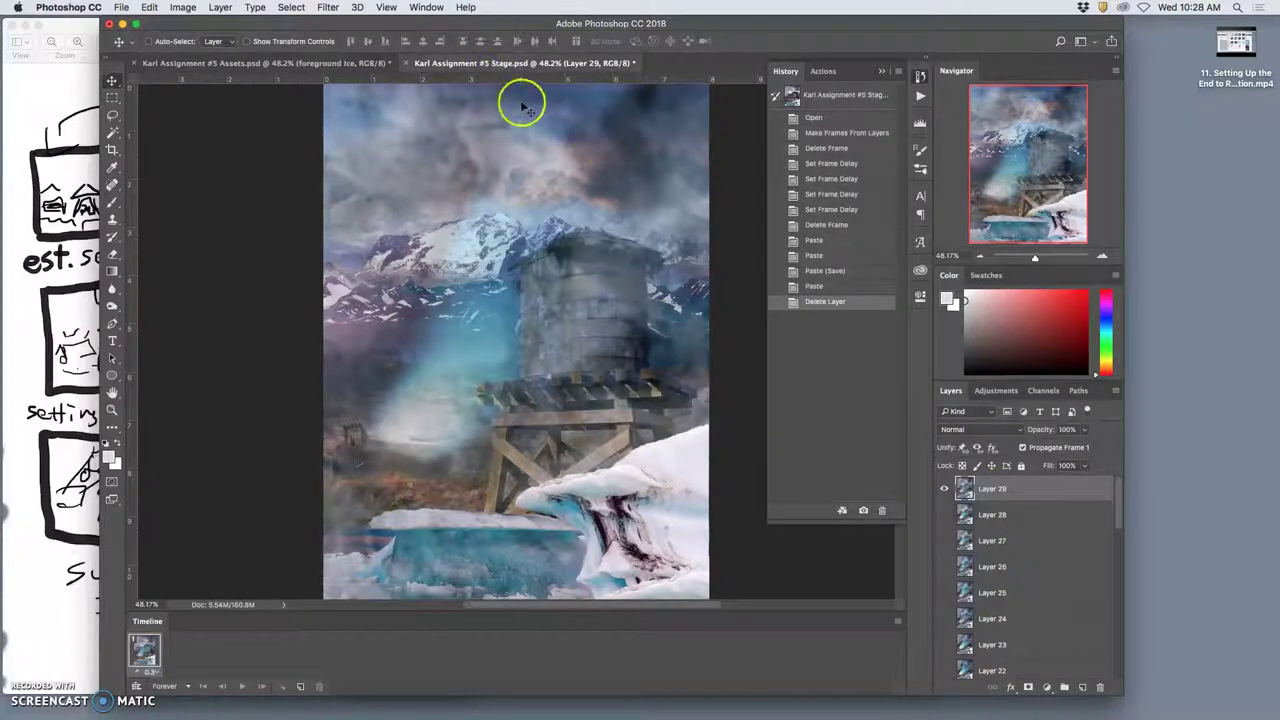
left_click(360, 65)
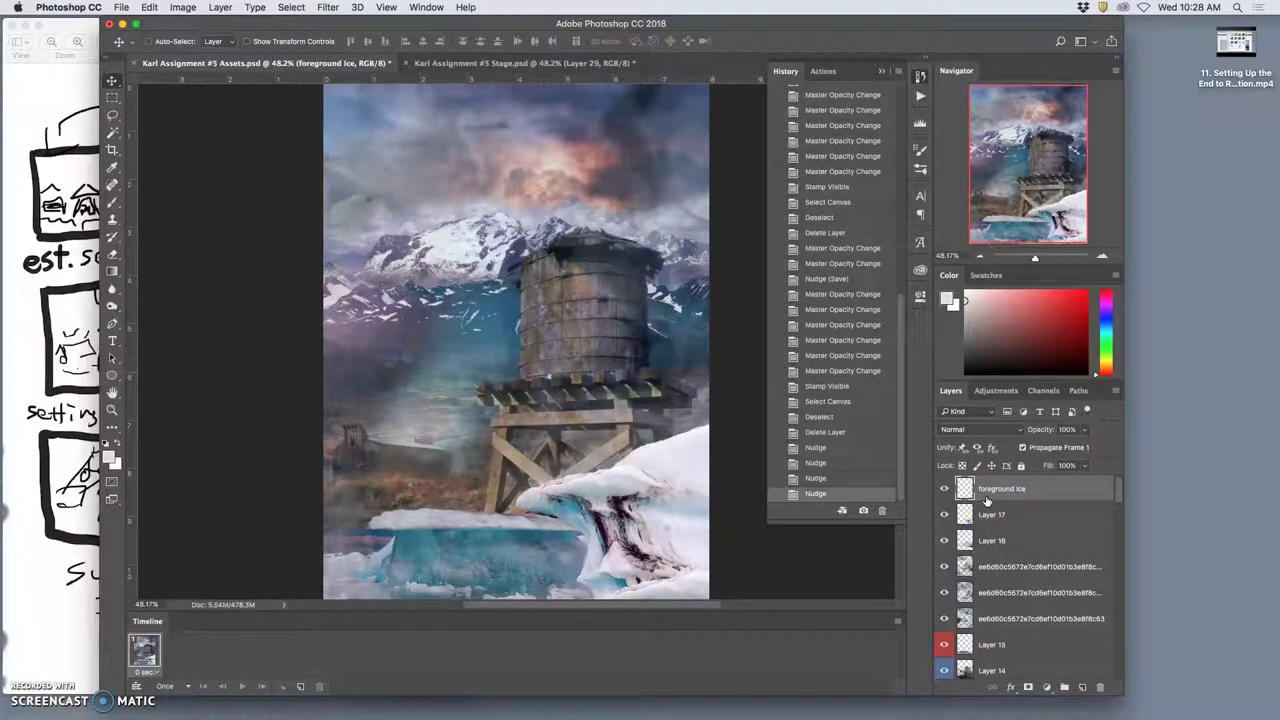
left_click(497, 64)
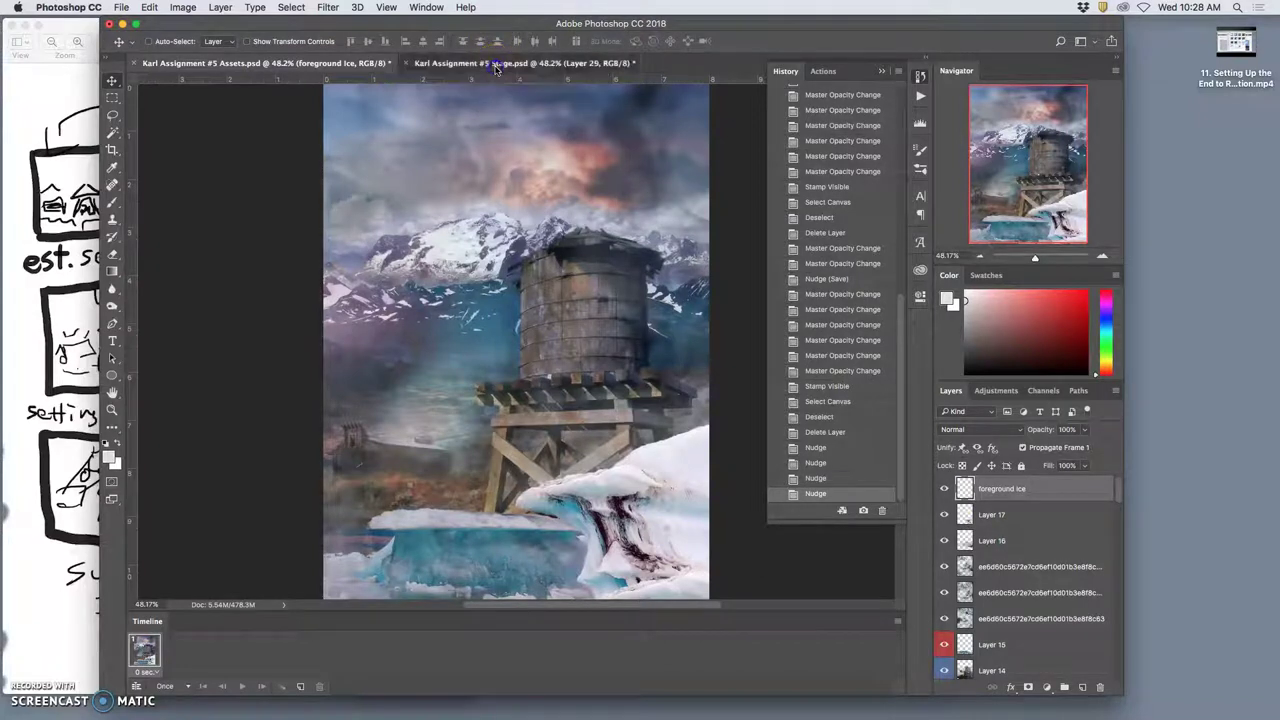
Stamp the visible Assets scene into a new layer and paste it into Stage as Layer 30
left_click(352, 64)
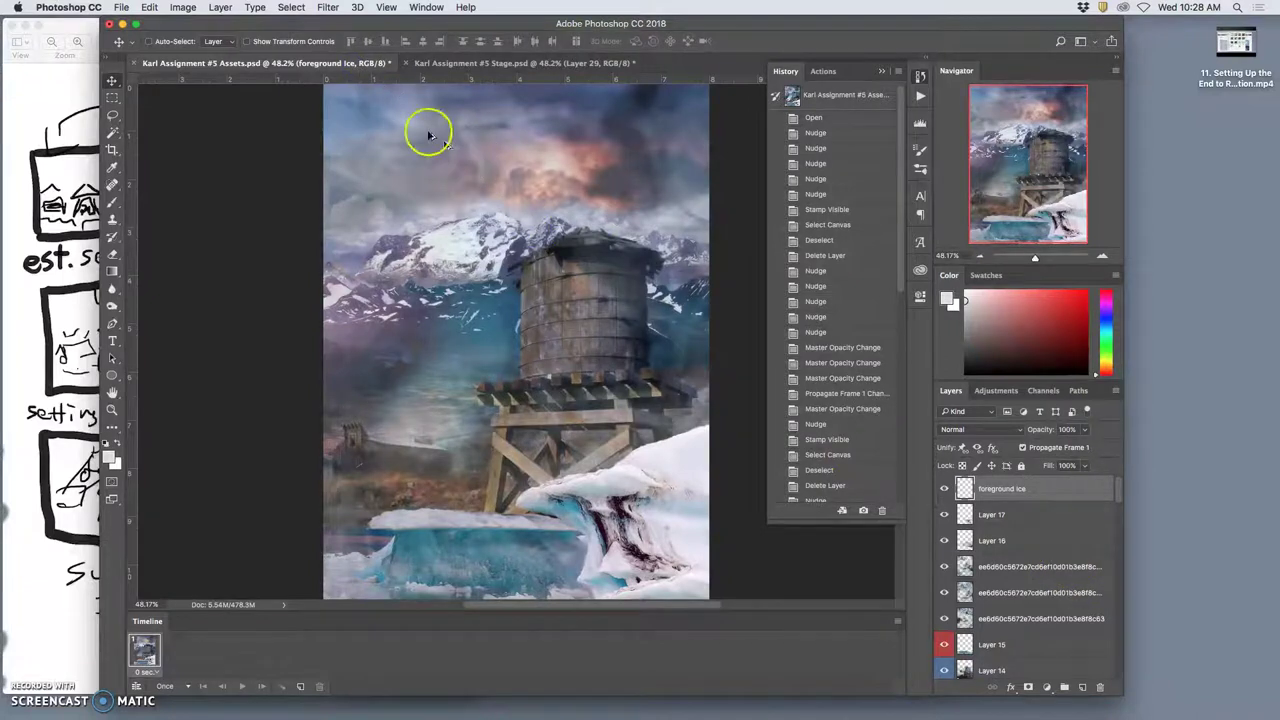
left_click(219, 8)
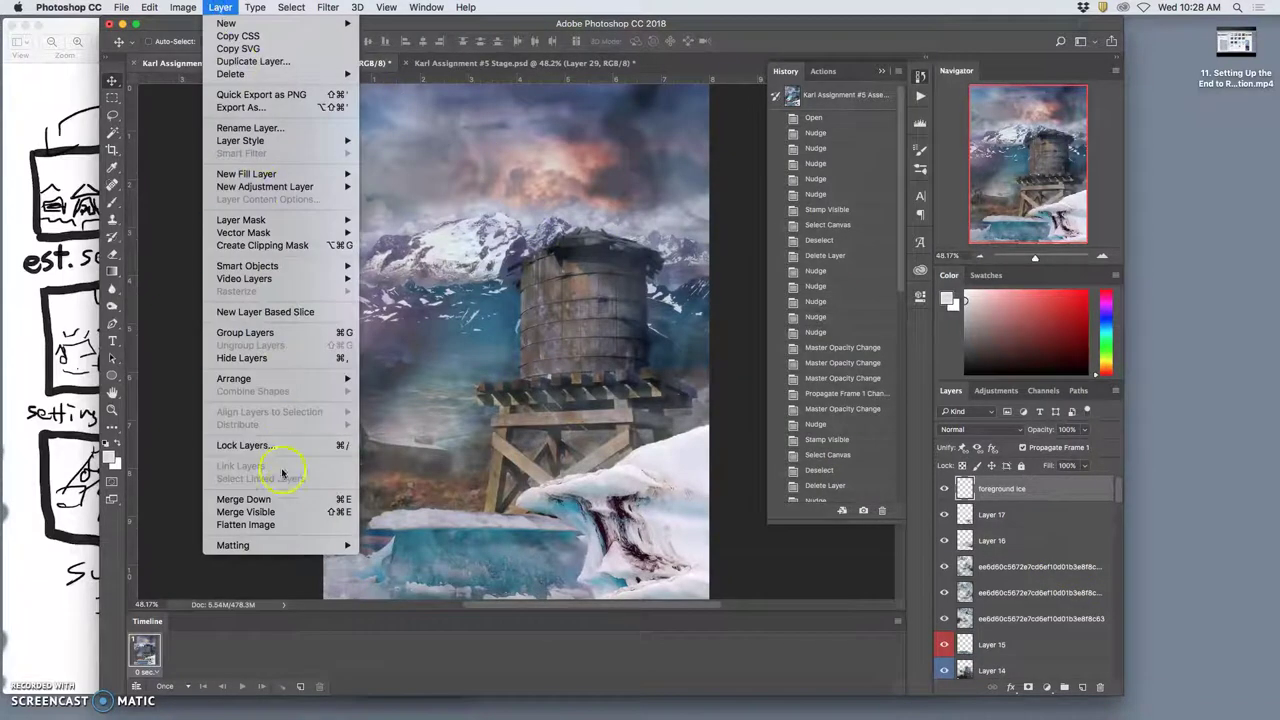
left_click(250, 511, "alt")
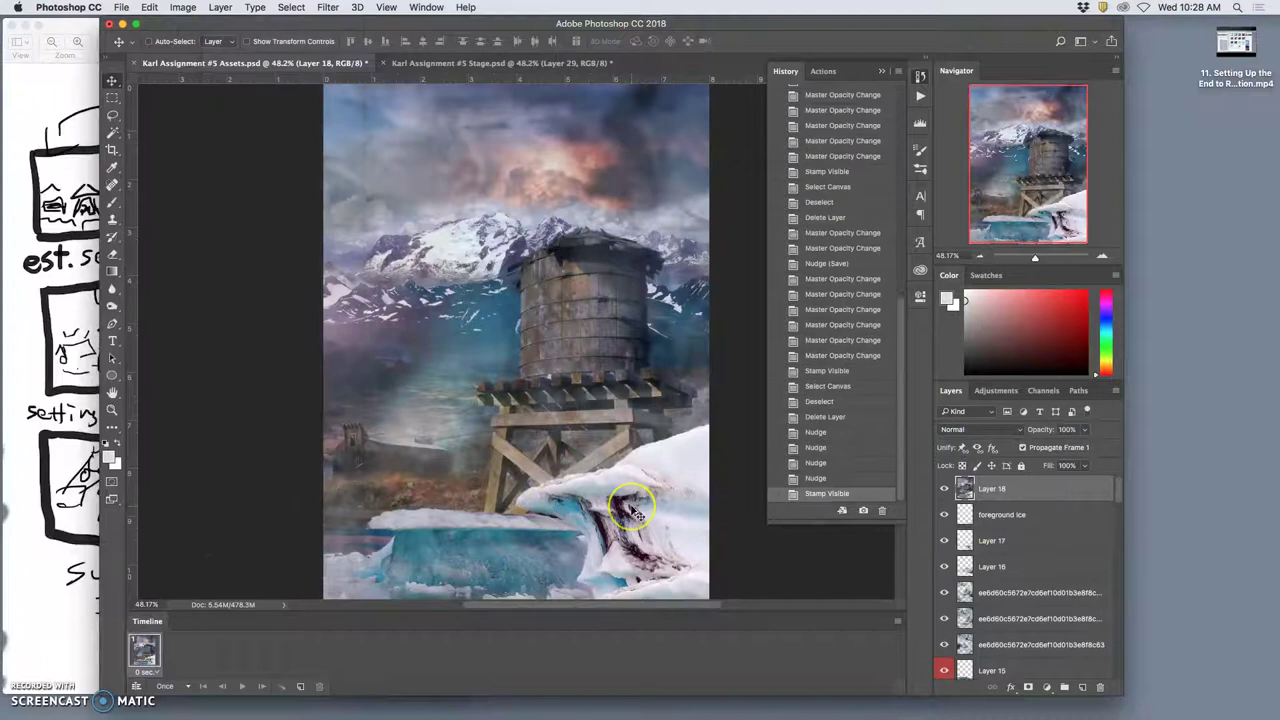
left_click(545, 64)
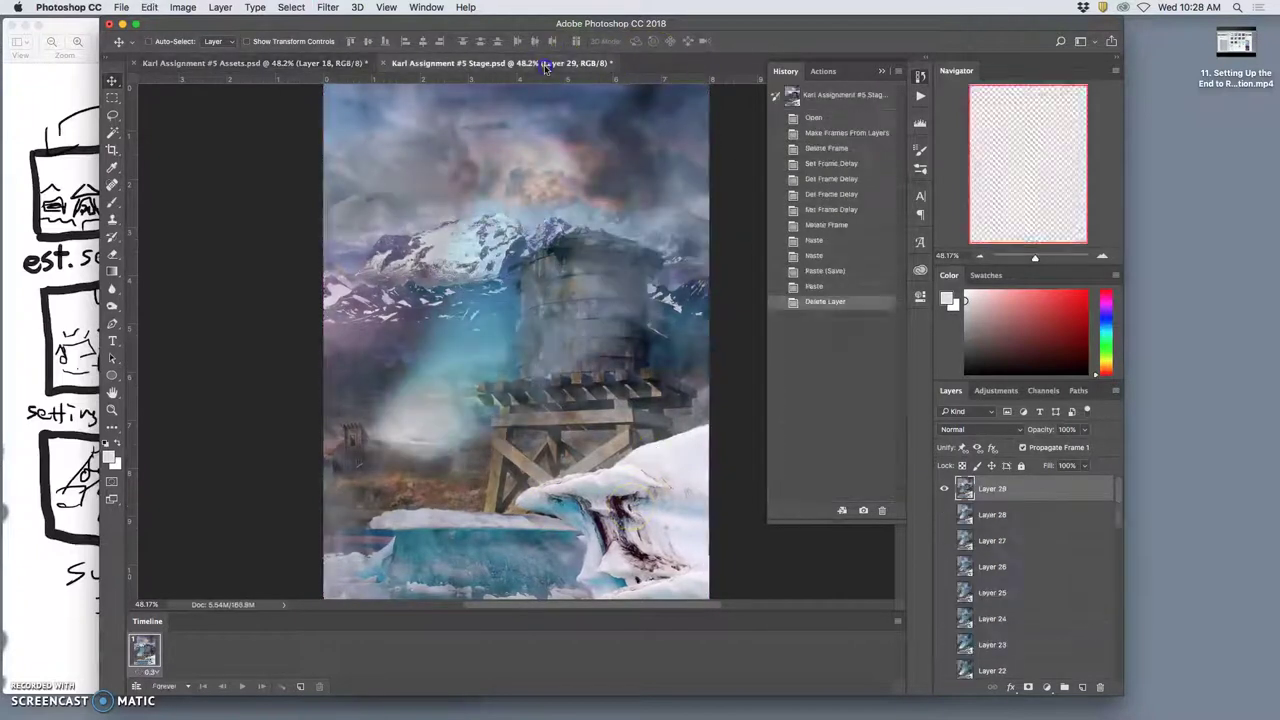
key("super+v")
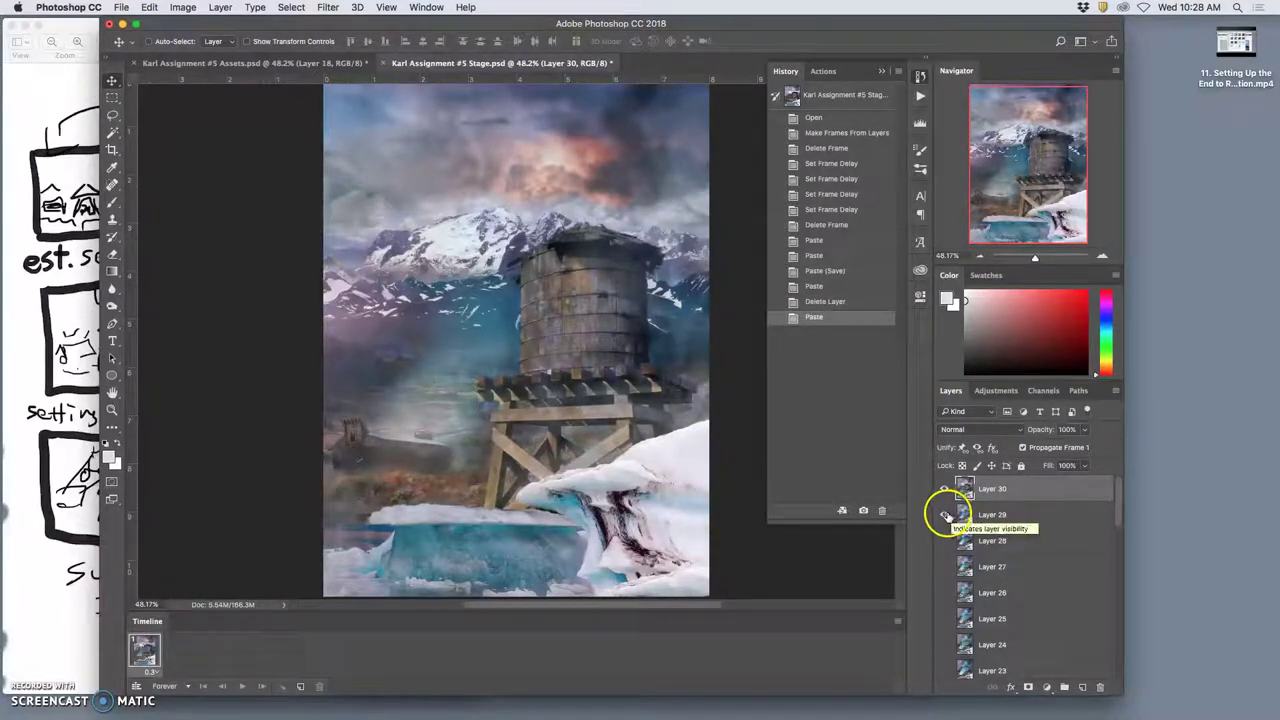
Save Stage, make timeline frames from its layers, and remove the blank first frame
key("ctrl+s")
left_click(898, 621)
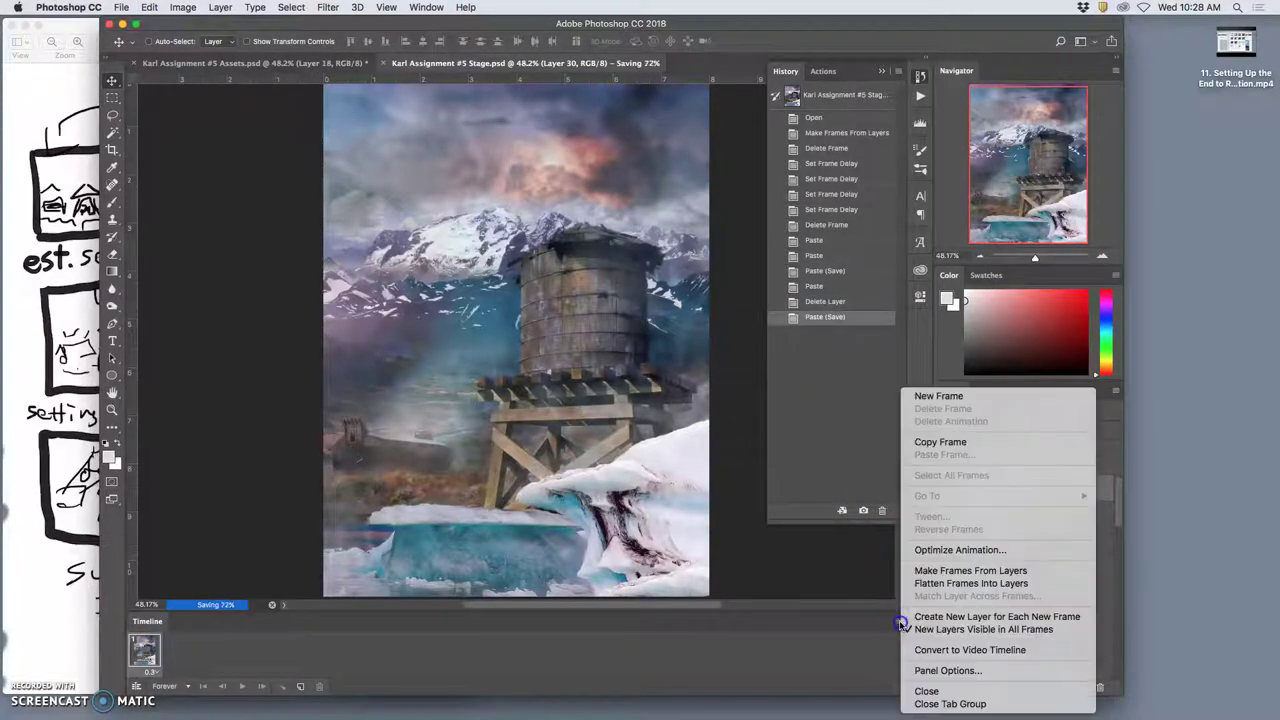
left_click(922, 571)
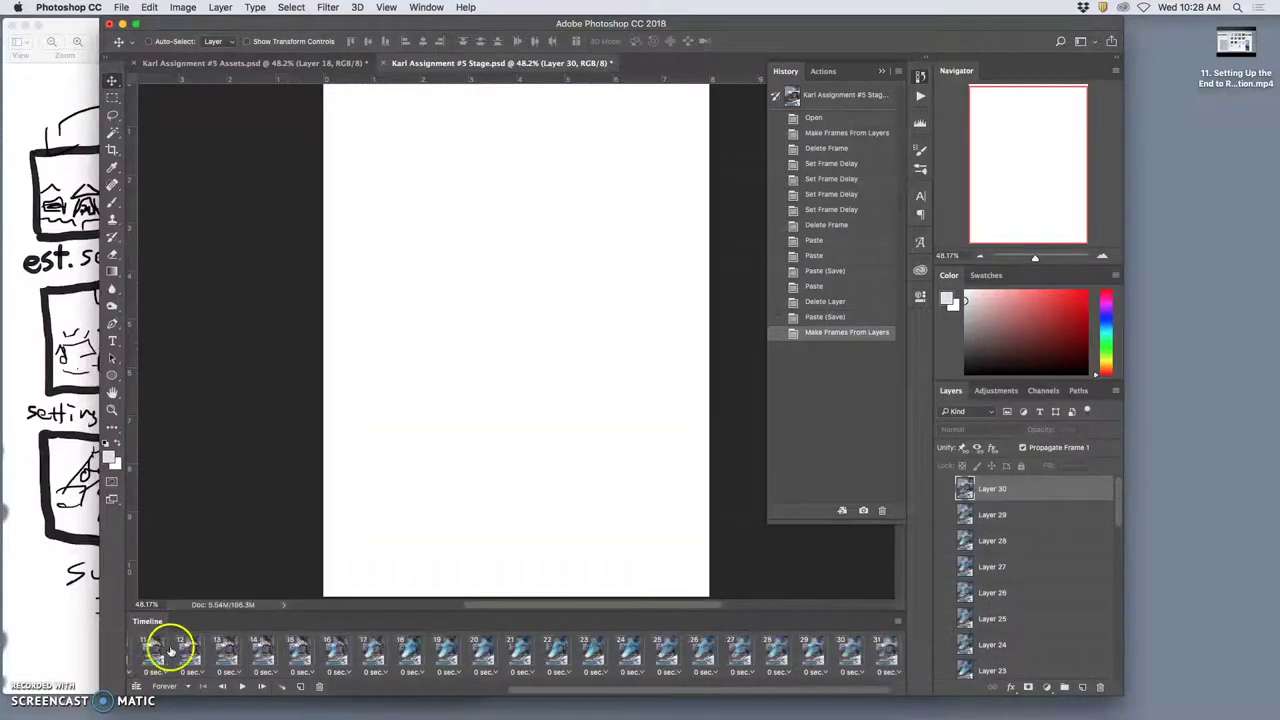
left_click(319, 686)
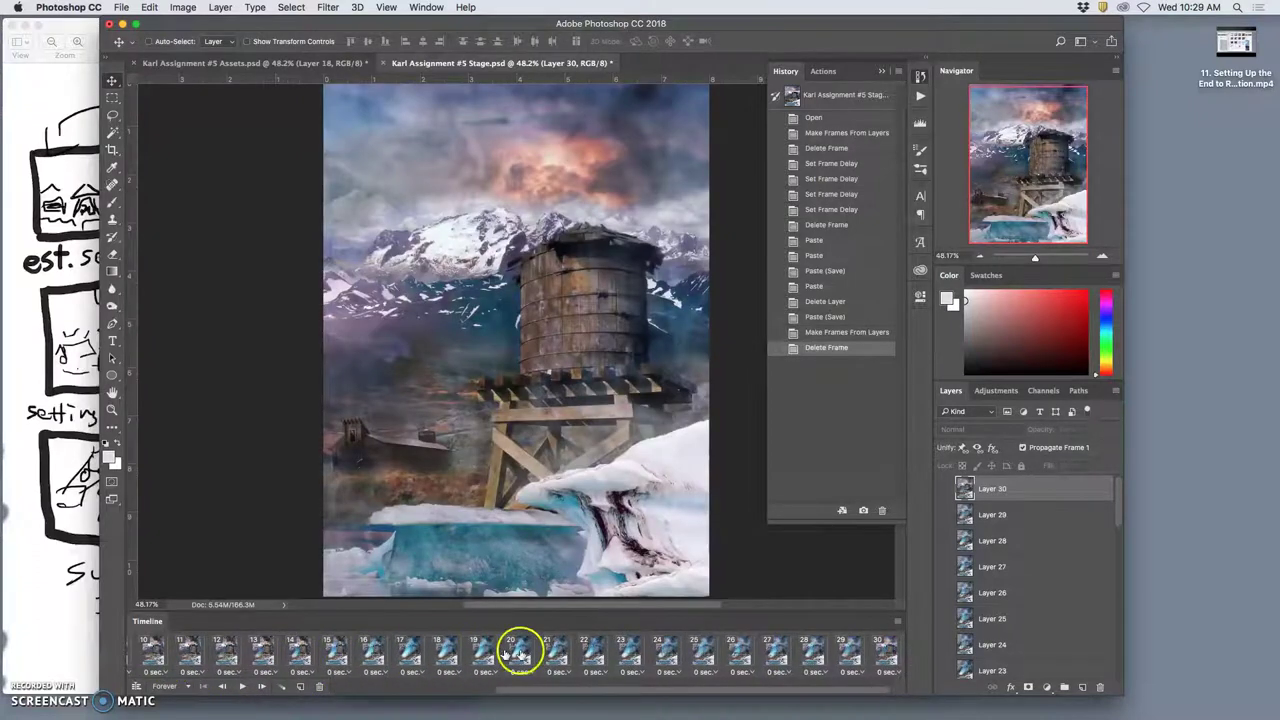
Set every frame's delay to 0.25 seconds and play the animation
scroll(883, 655, "right", 5)
left_click(886, 671)
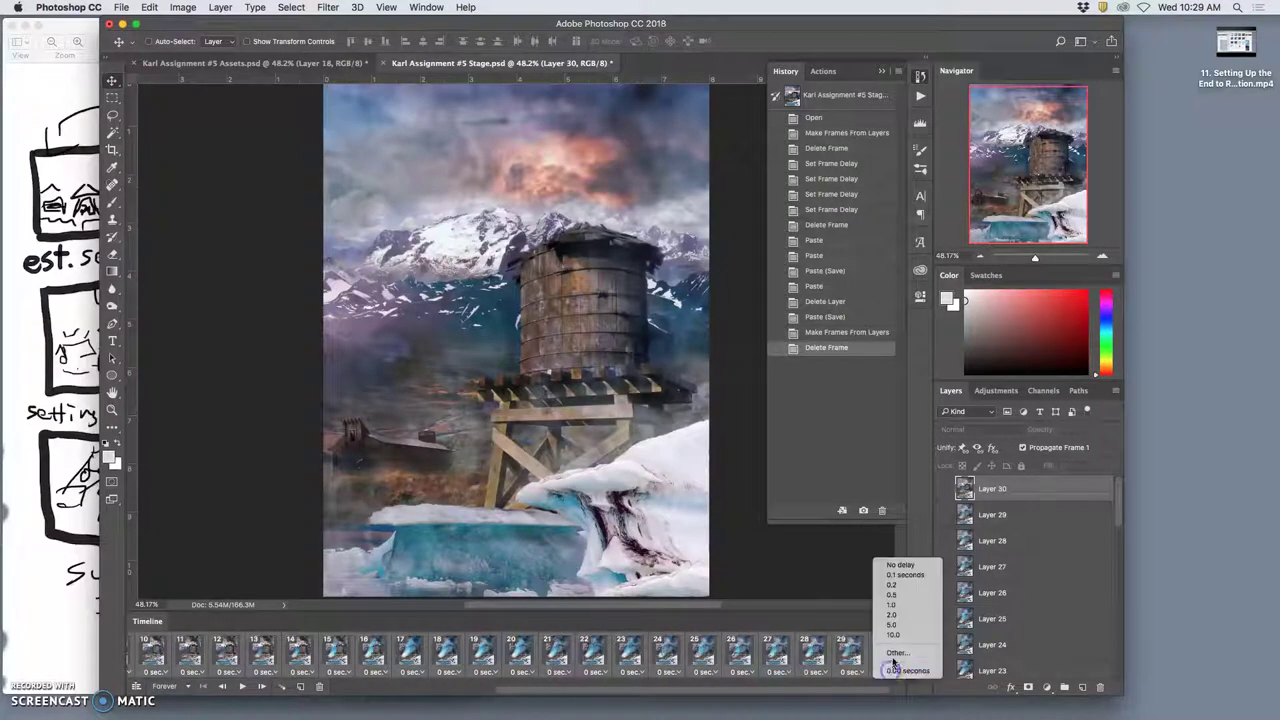
left_click(895, 654)
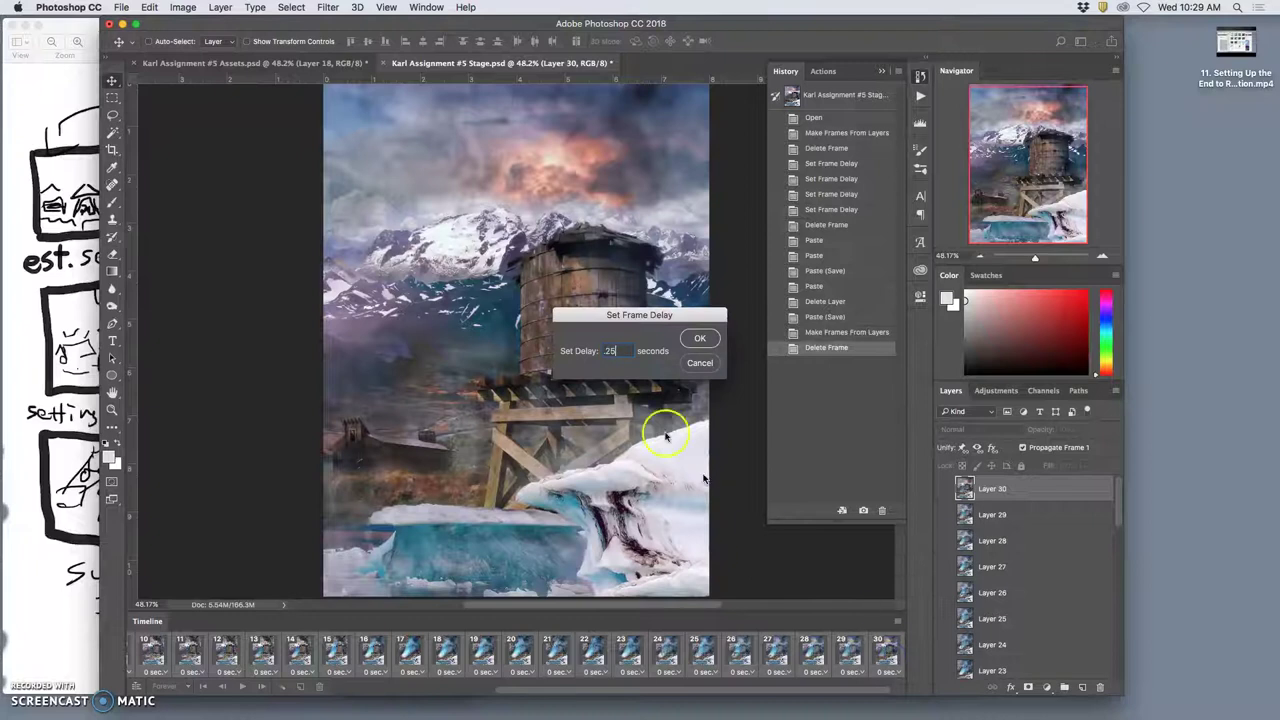
left_click(699, 340)
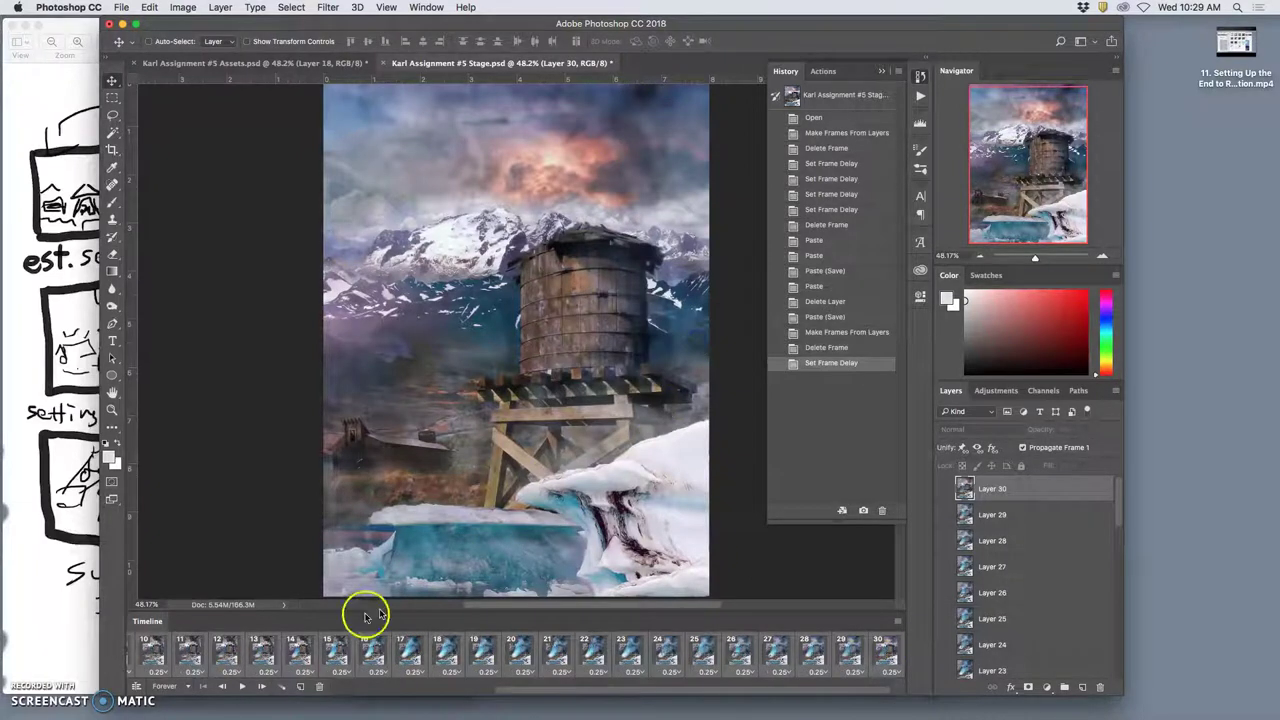
left_click(244, 688)
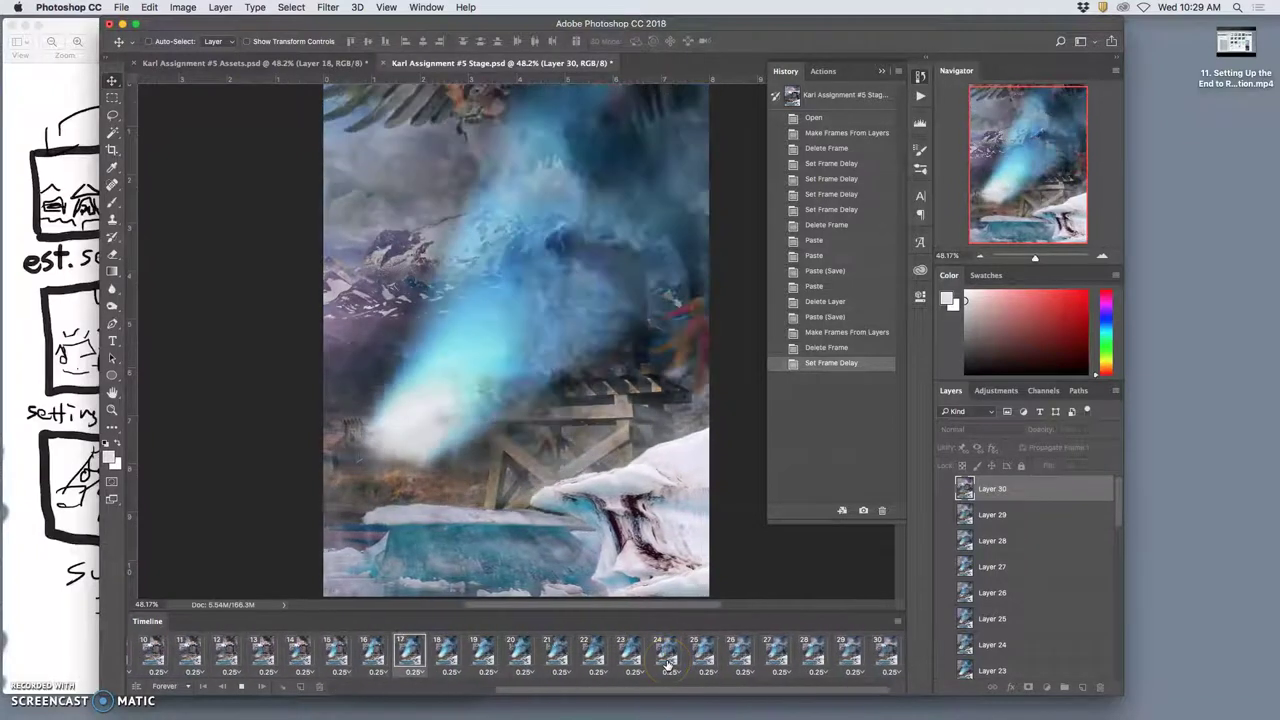
Watch the playback, jump to frame 24, and stop the preview
left_click(667, 655)
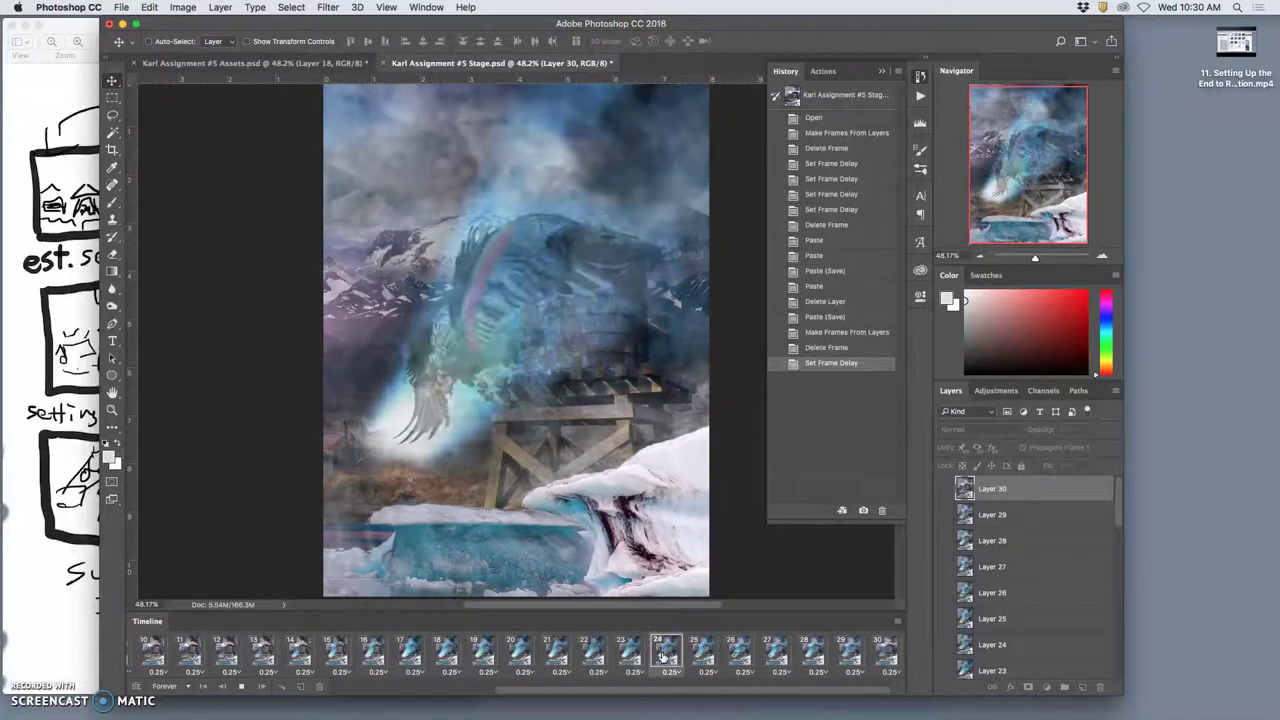
left_click(242, 686)
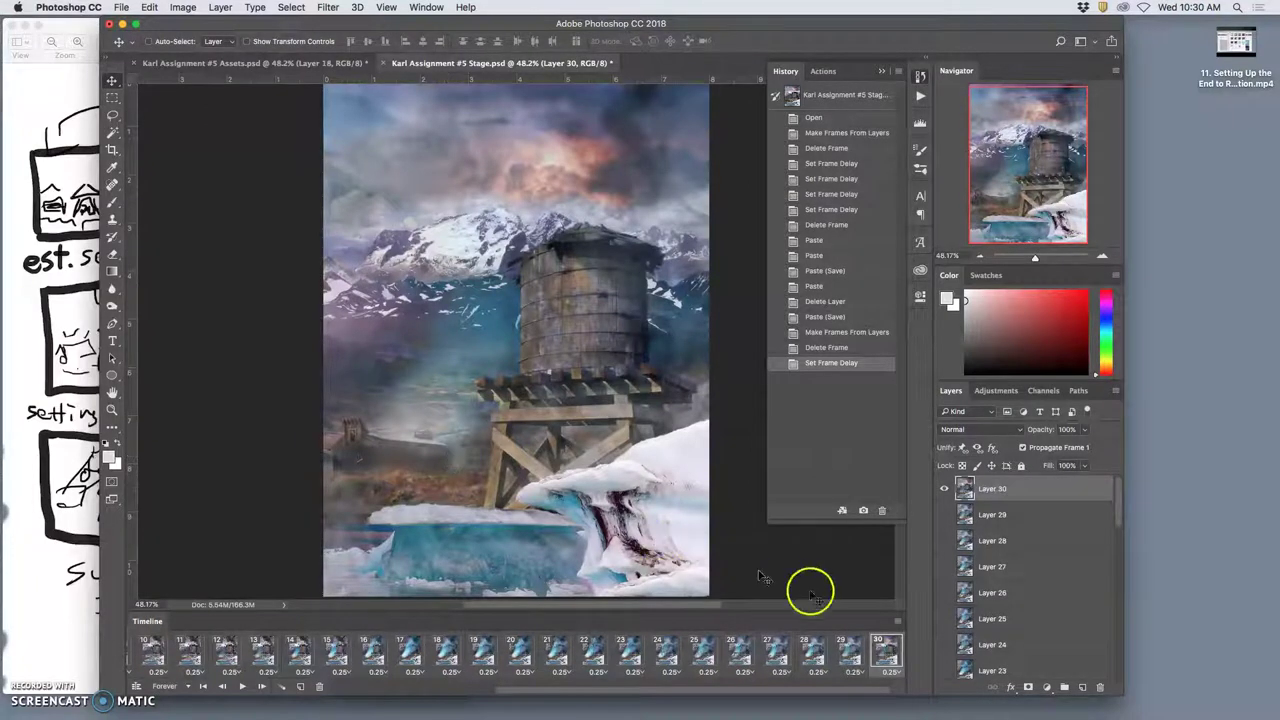
scroll(487, 658, "left", 5)
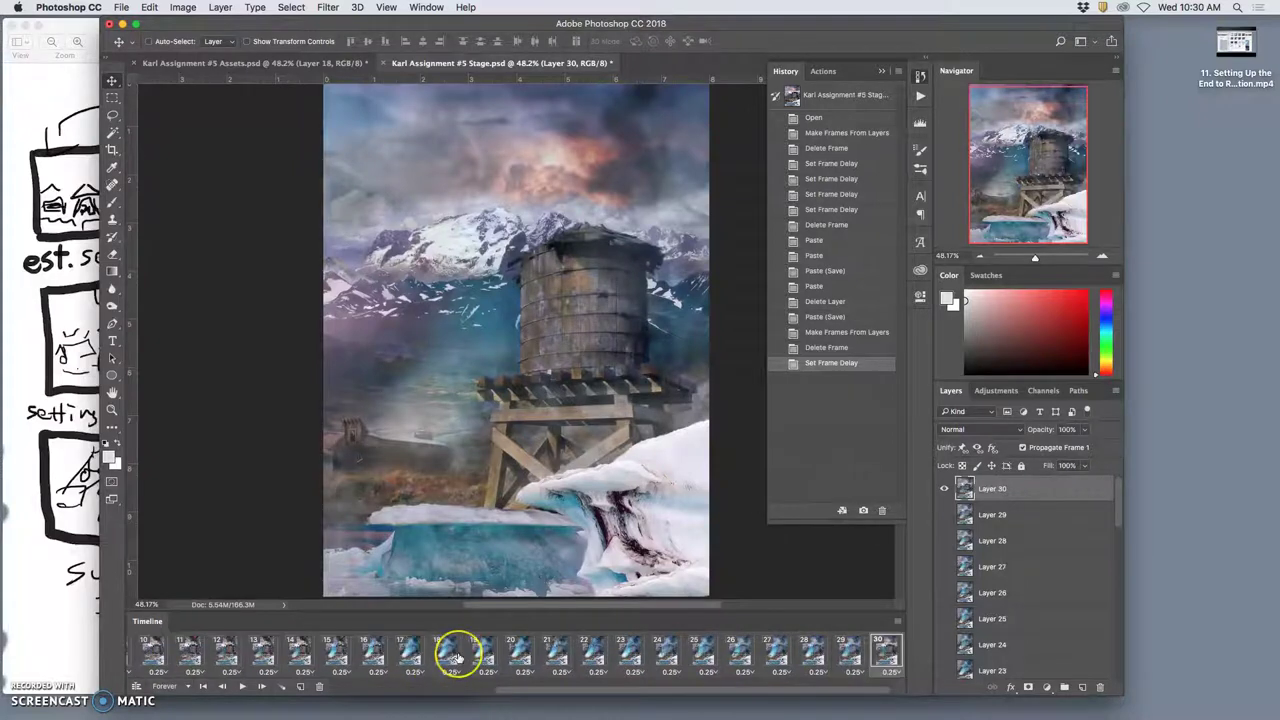
Tween in-between frames after frame 30, extending the timeline to frame 40
scroll(458, 657, "right", 5)
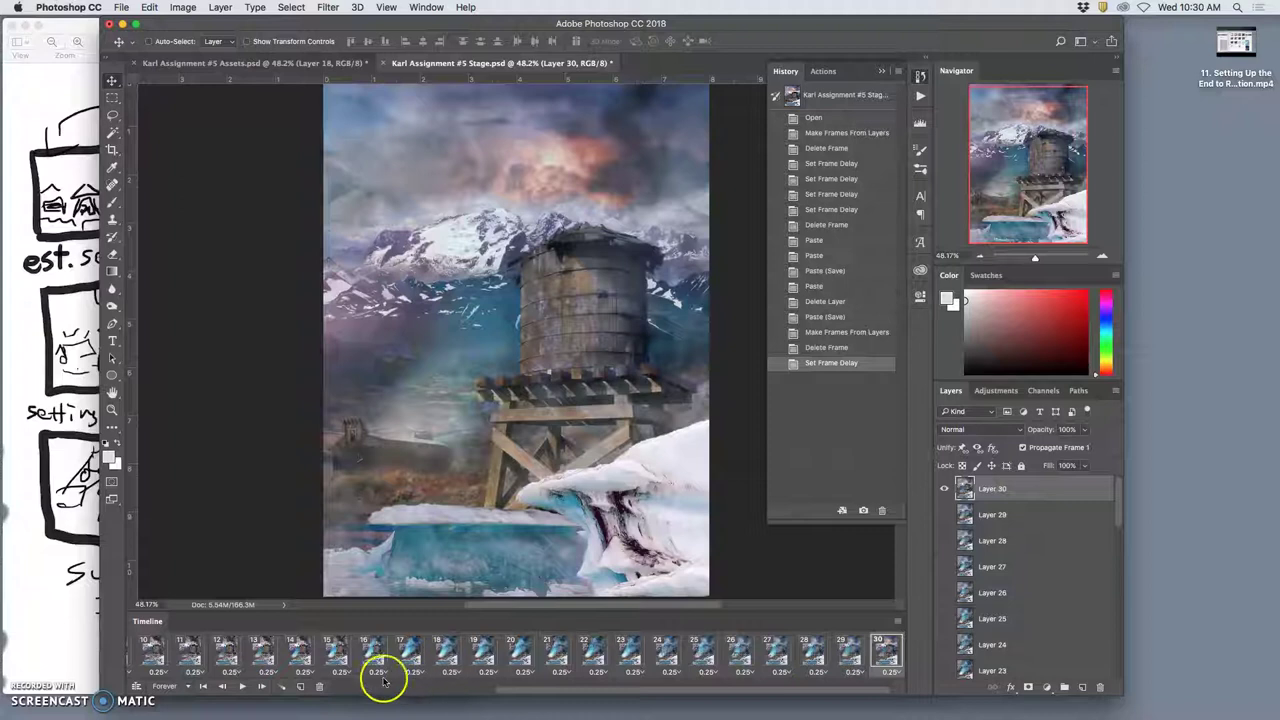
left_click(283, 687)
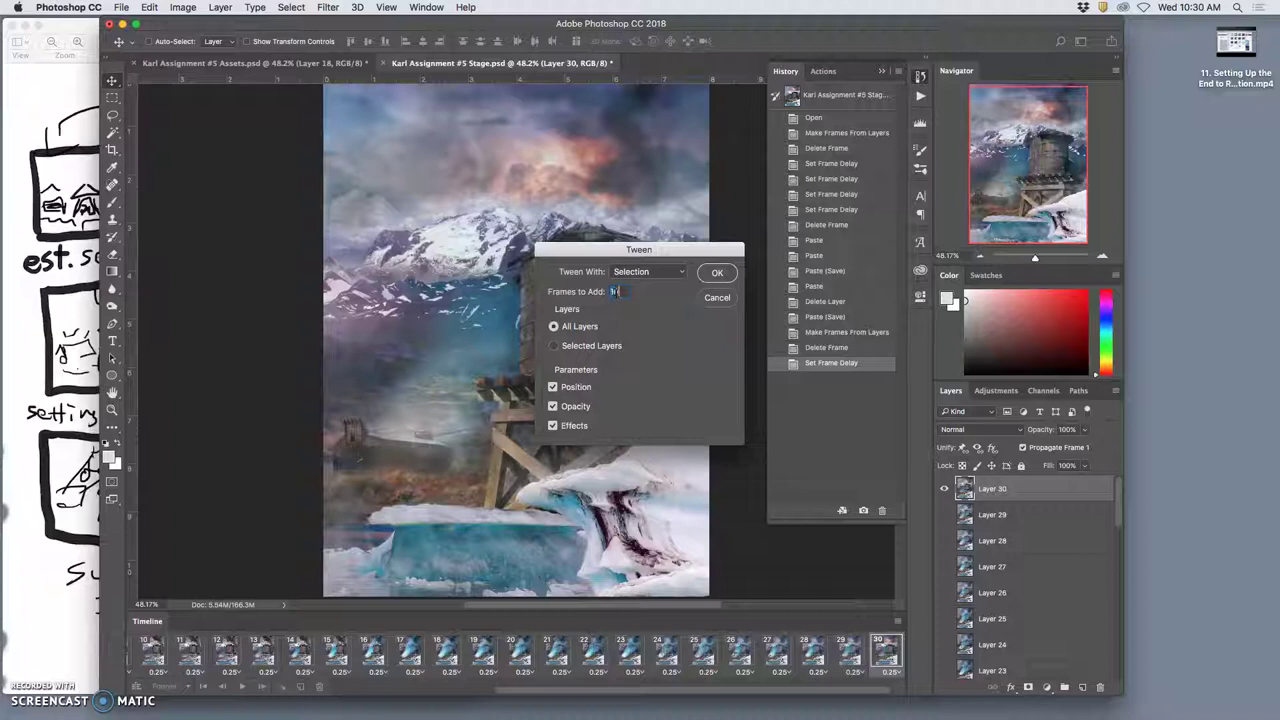
left_click(712, 275)
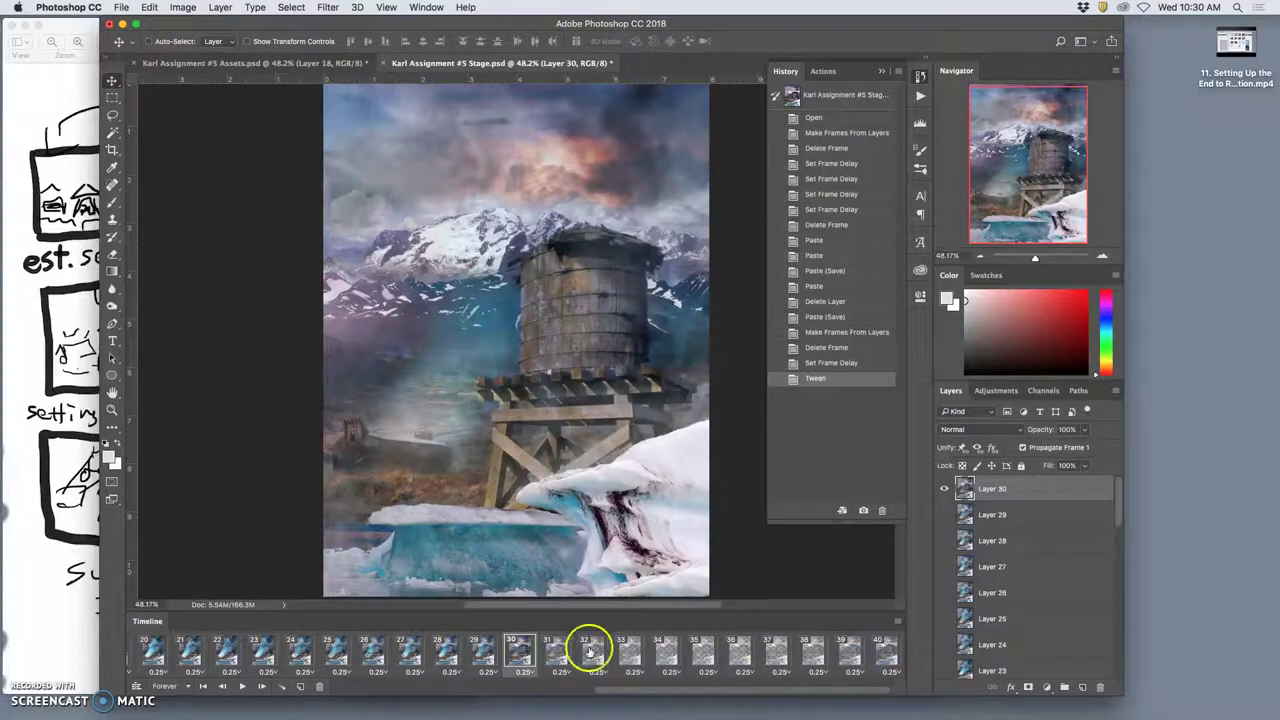
Step through the tweened frames to frame 35 and back to frame 34
left_click(553, 651)
left_click(592, 651)
left_click(629, 651)
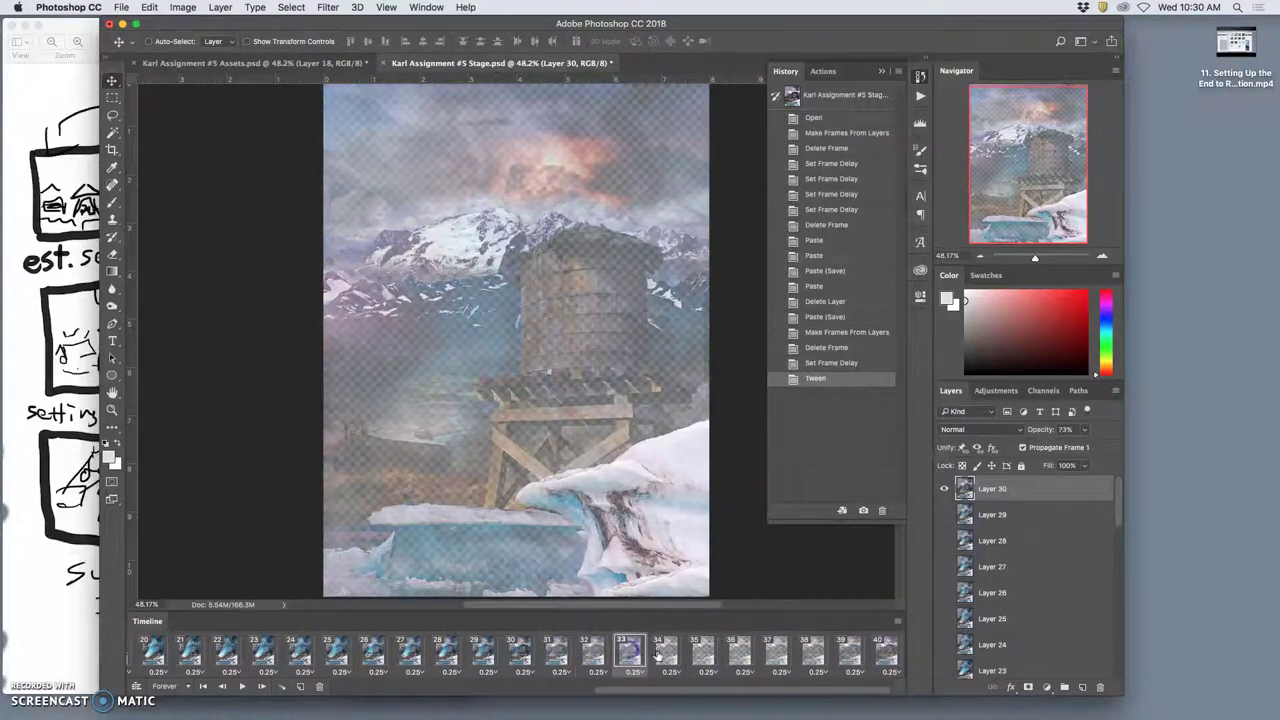
left_click(666, 651)
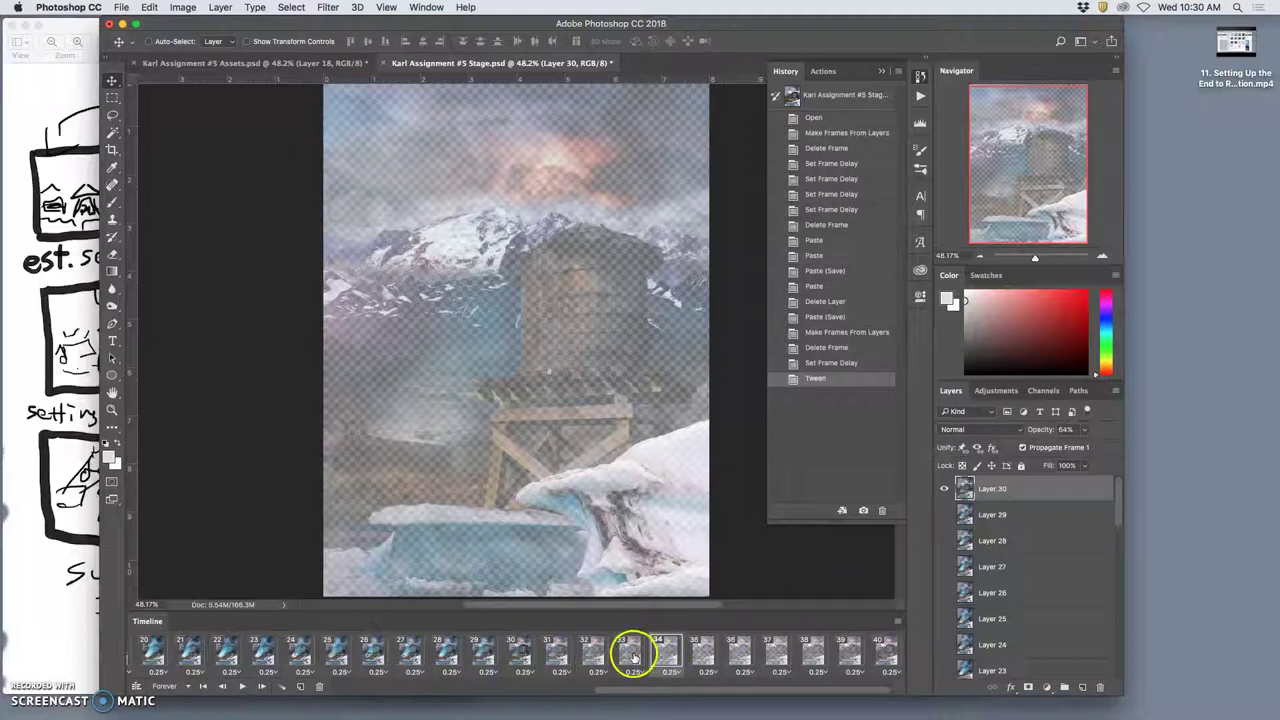
left_click(700, 652)
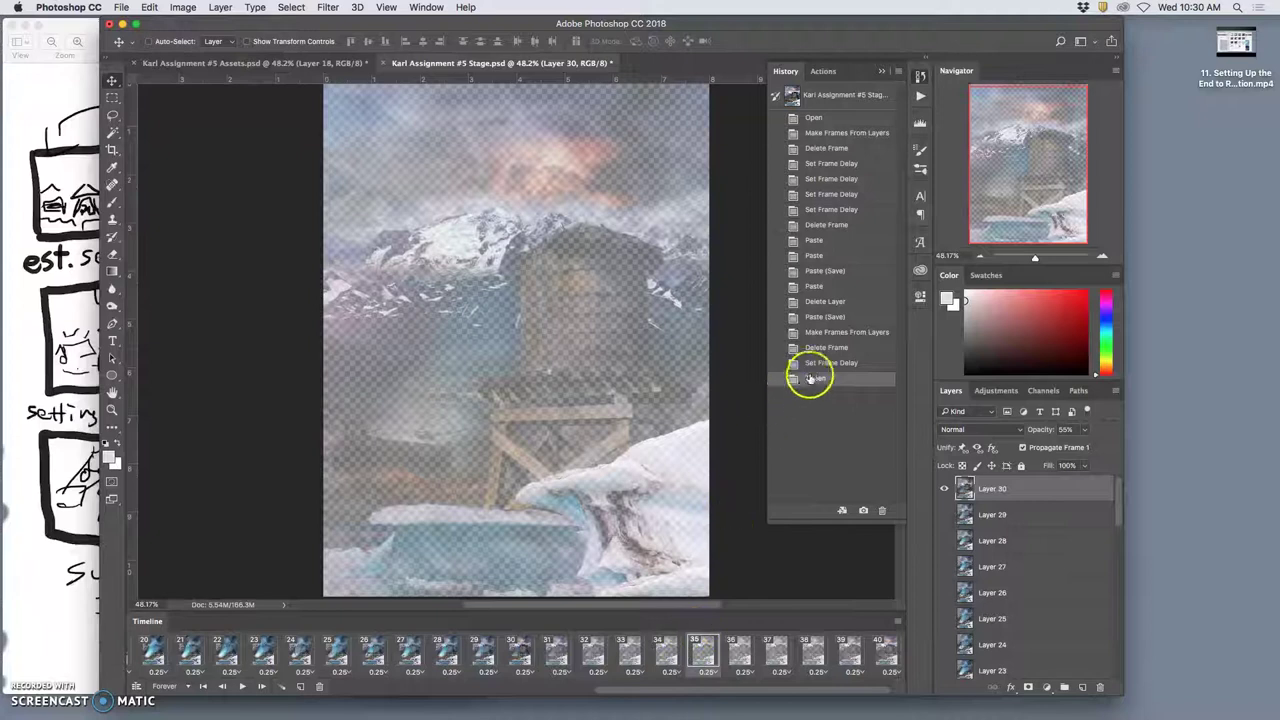
left_click(668, 655)
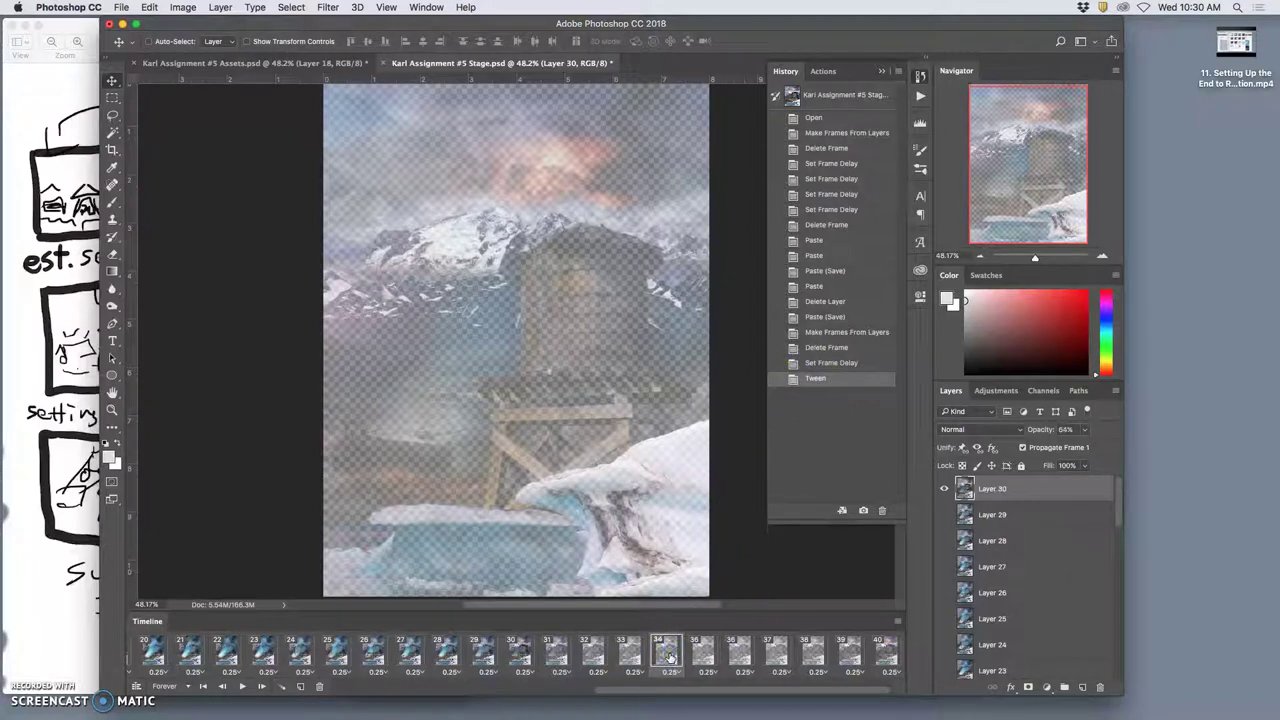
Delete the current in-between frame after undoing an accidental deletion of Layer 30
key("Delete")
key("super+z")
left_click(319, 686)
Check Layer 1's fade level across frames 35, 36 and the final frames
left_click(678, 652)
left_click(697, 654)
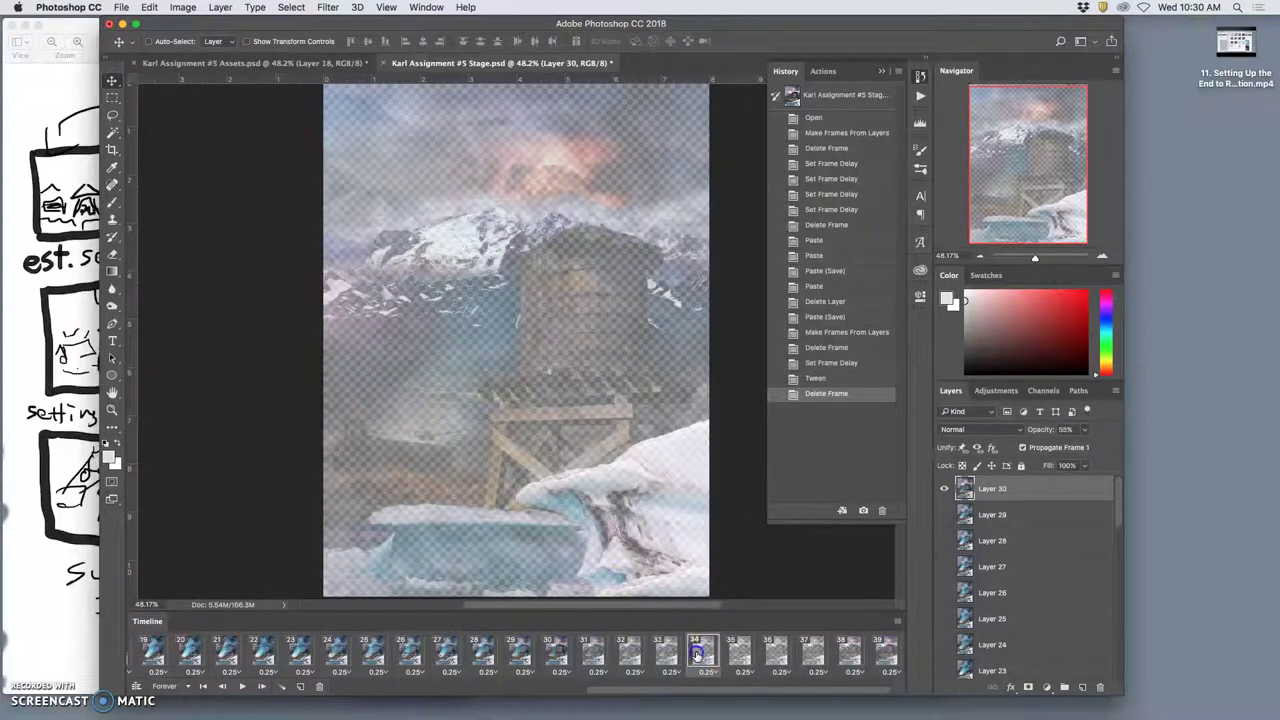
left_click(735, 652)
left_click(775, 652)
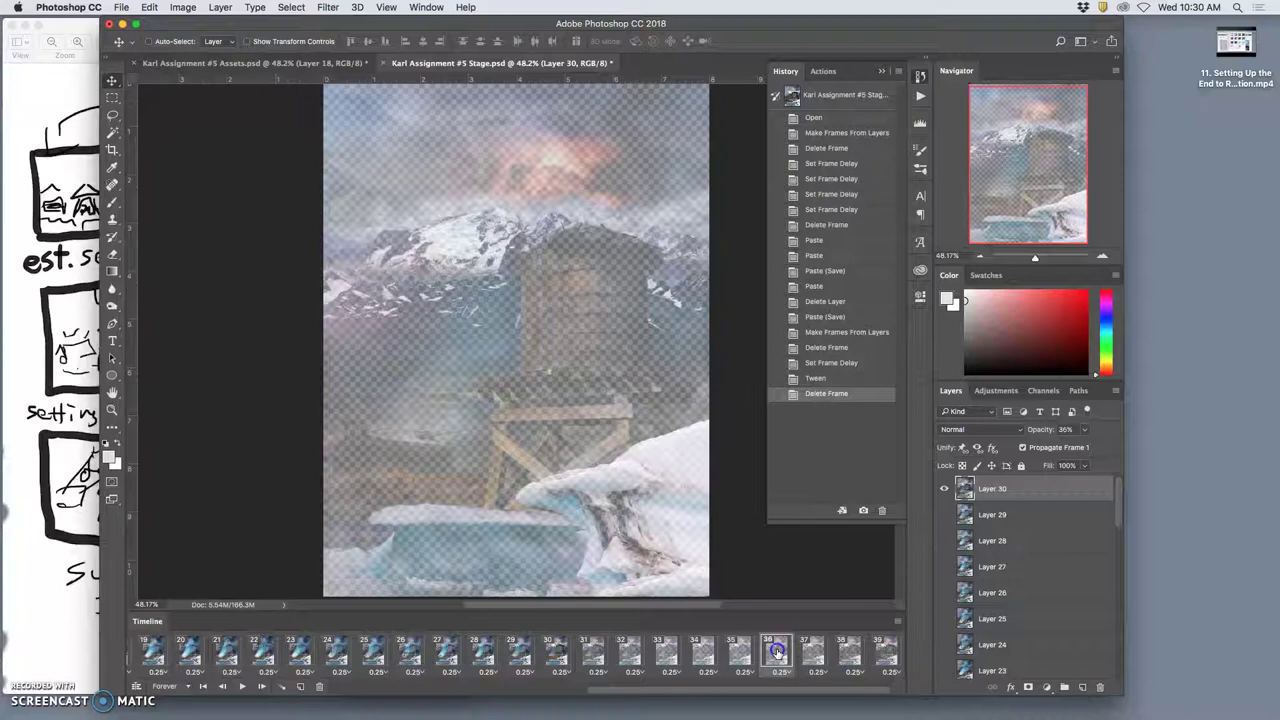
left_click(812, 652)
left_click(775, 652)
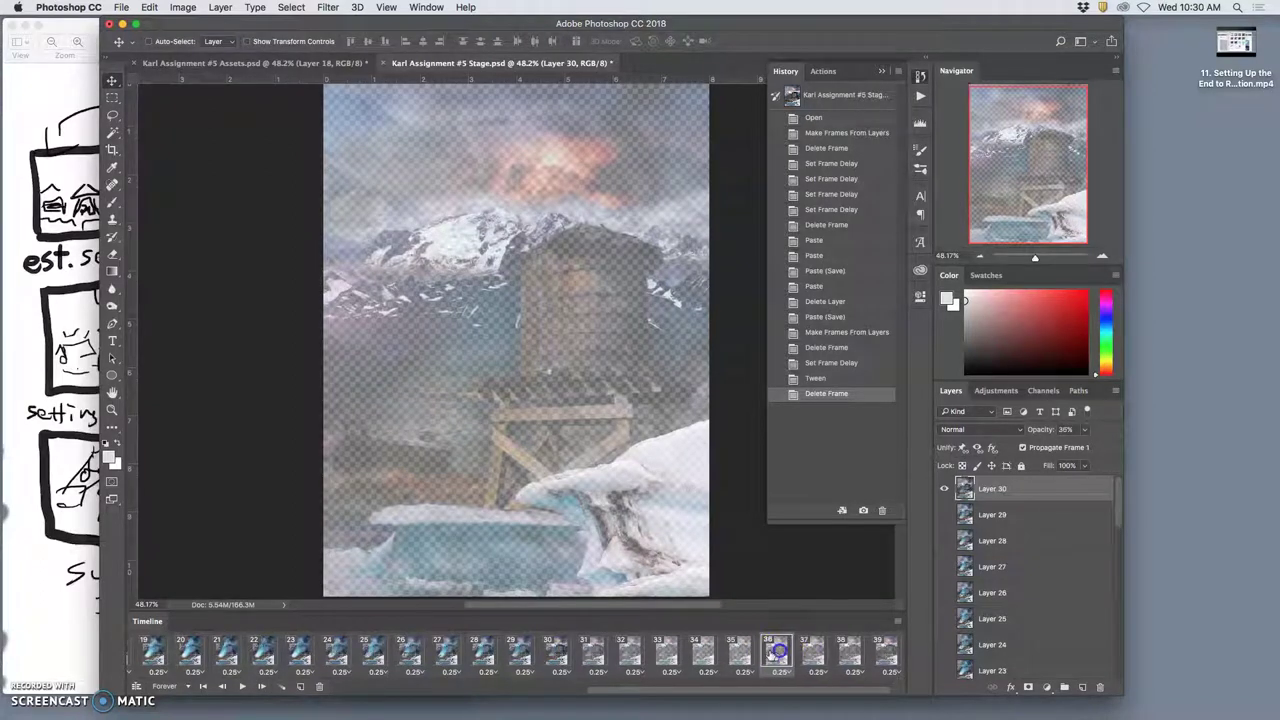
left_click(740, 652)
left_click(705, 652)
Compare the opacity of frames 29 and 30, and select frame 31 for fixing
left_click(668, 652)
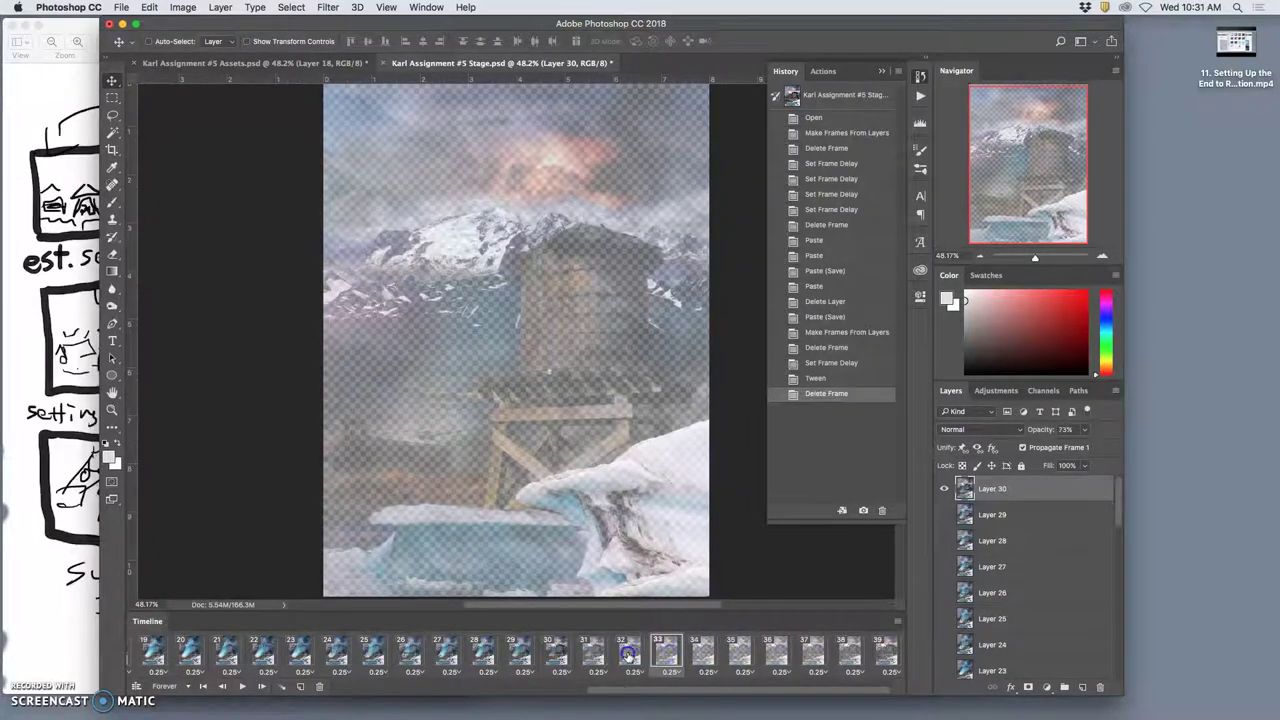
left_click(628, 652)
left_click(590, 652)
left_click(562, 653)
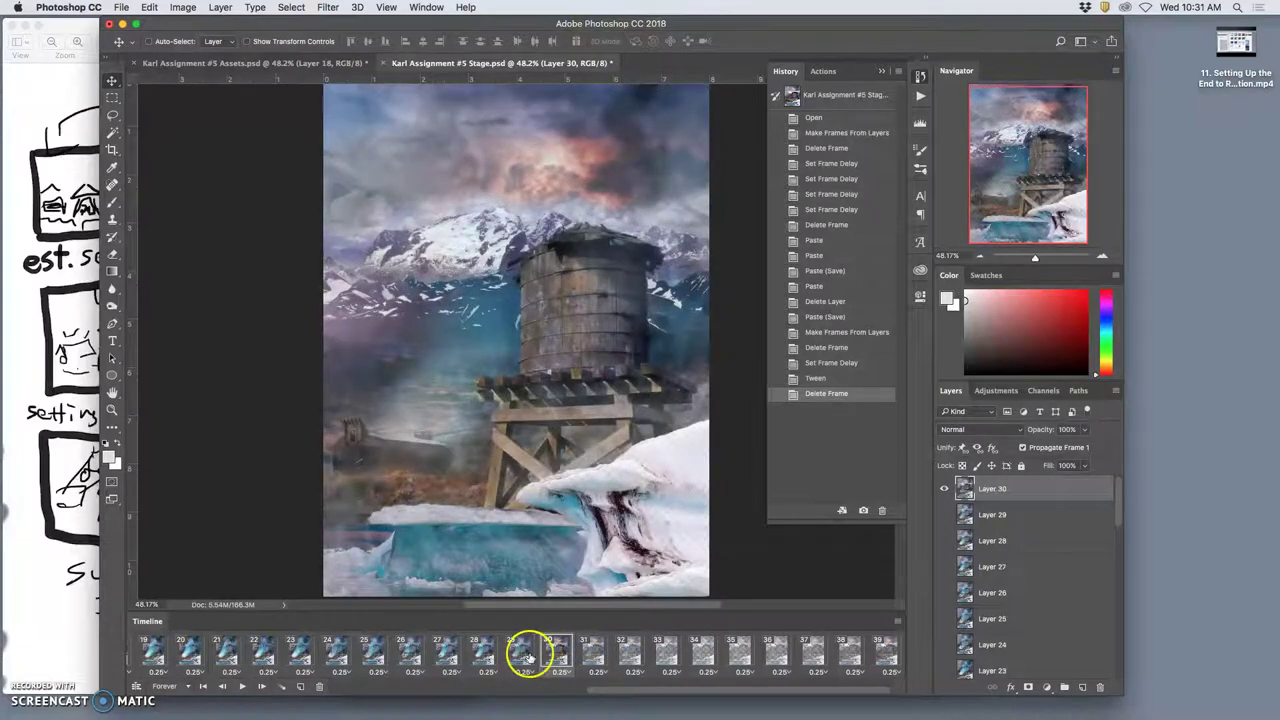
left_click(527, 652)
left_click(550, 653)
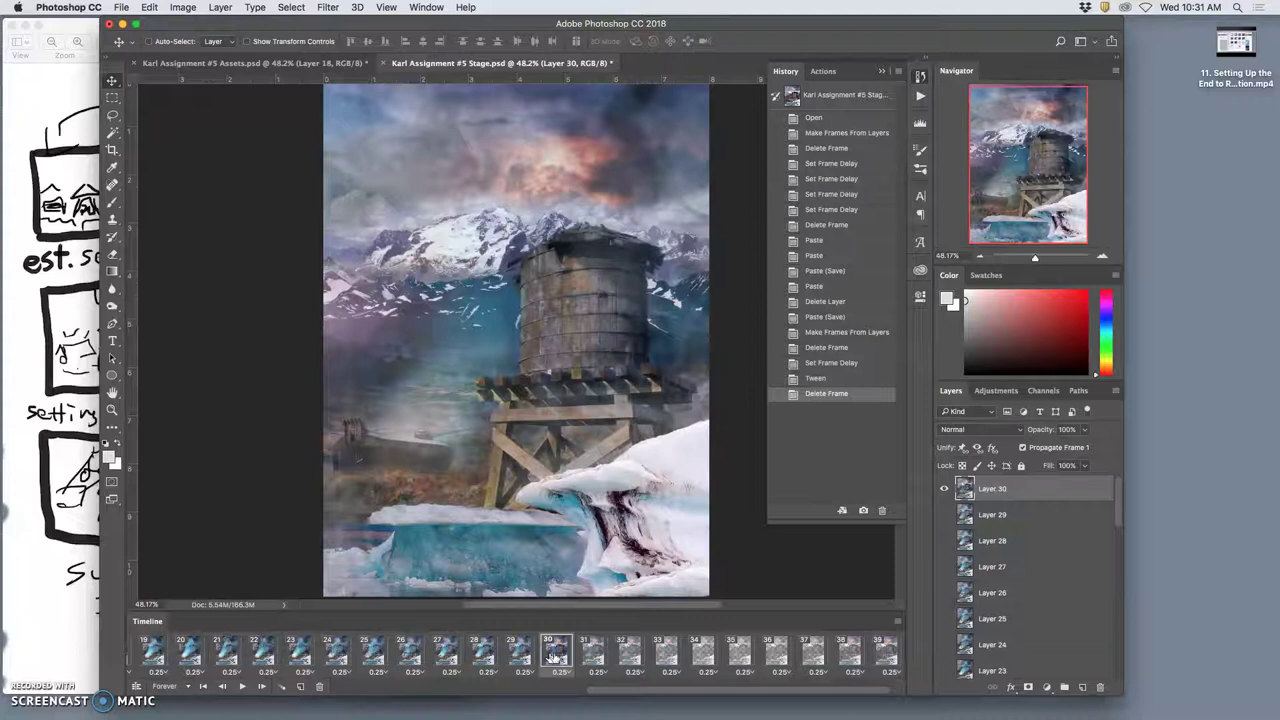
left_click(592, 652)
scroll(1010, 615, "down", 10)
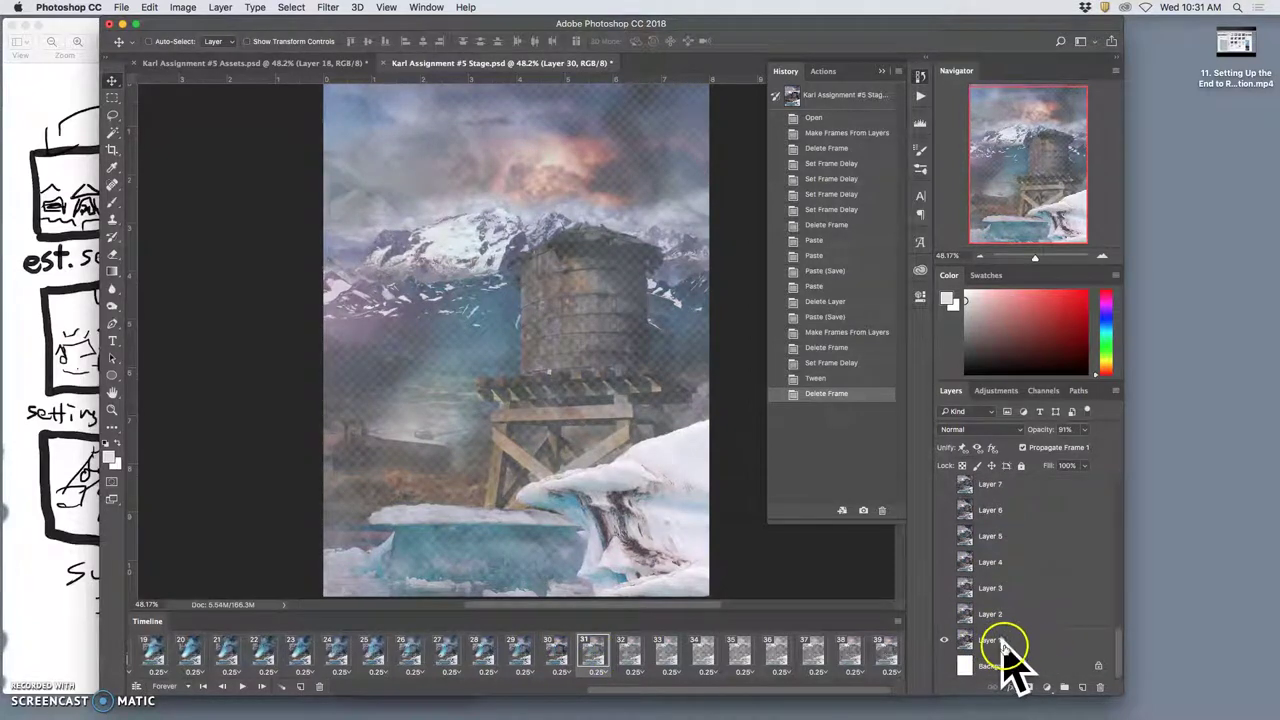
With Layer 1 active, set its opacity to 100% in frames 31 and 32
left_click(1004, 645)
left_click(1088, 430)
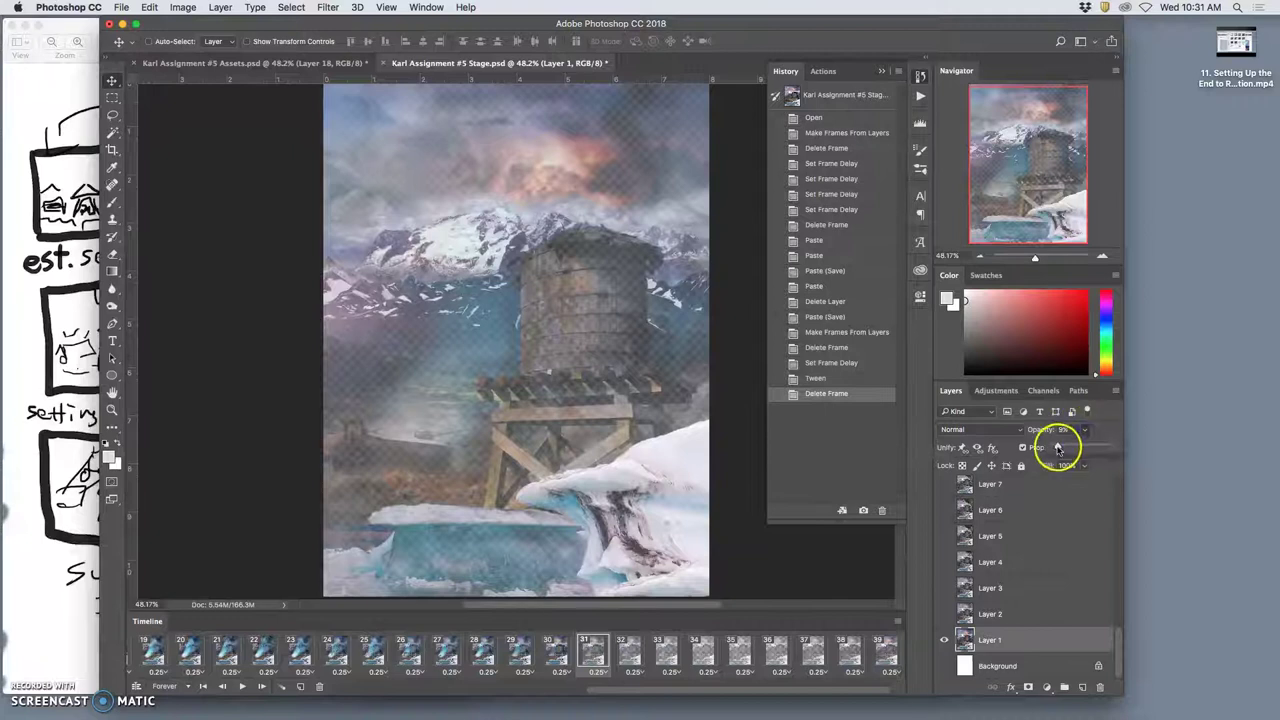
left_click_drag(1063, 443, 1137, 443)
left_click(626, 653)
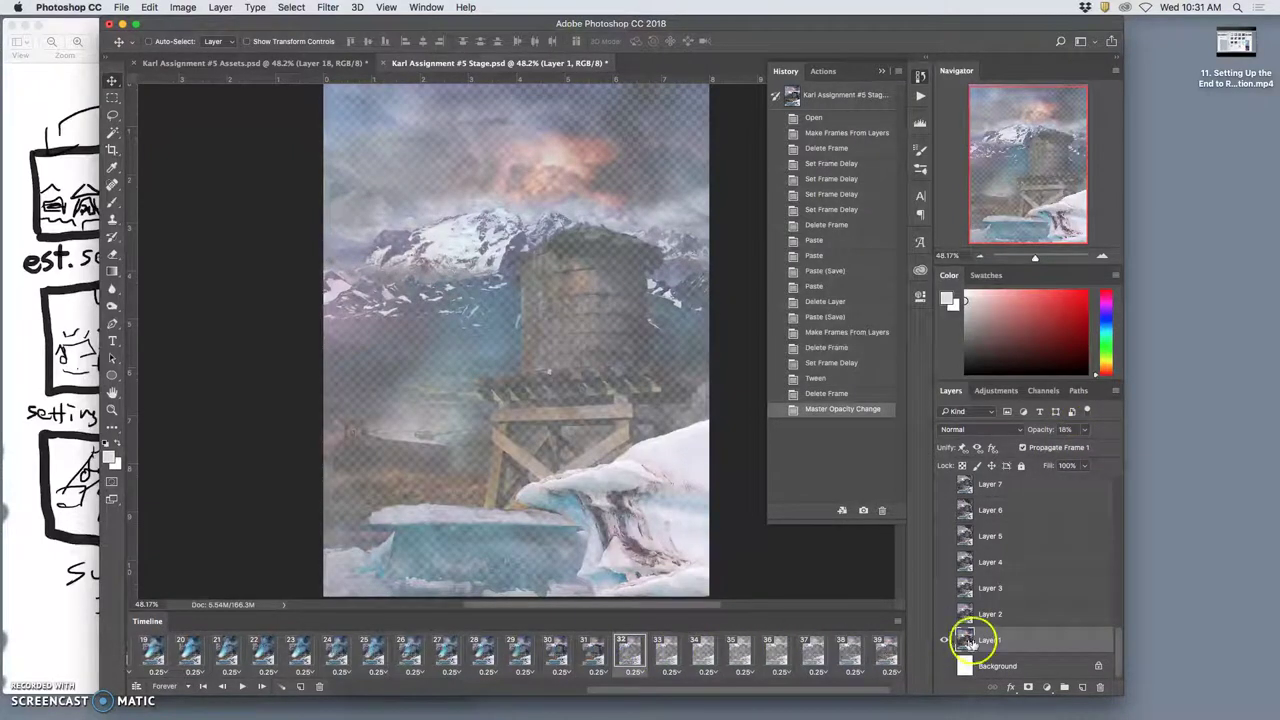
left_click(1086, 430)
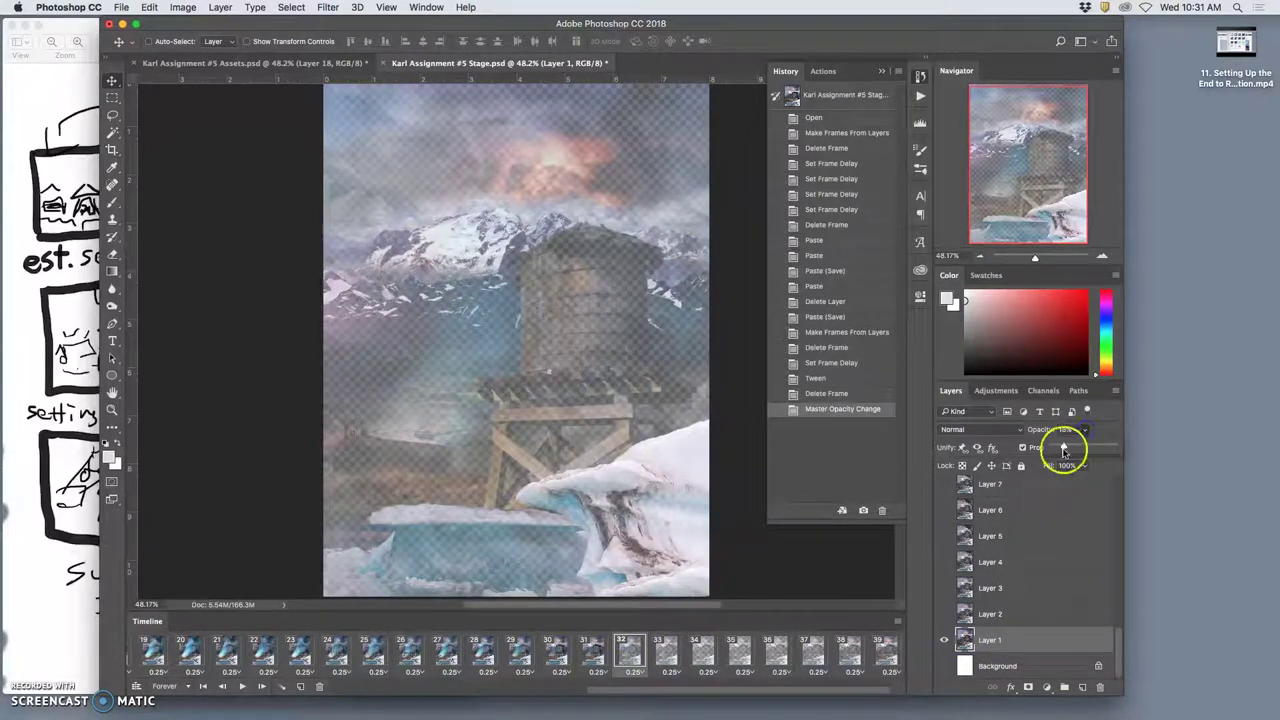
left_click(1137, 447)
Raise Layer 1's opacity to 100% in frames 33, 34 and 35
left_click(666, 651)
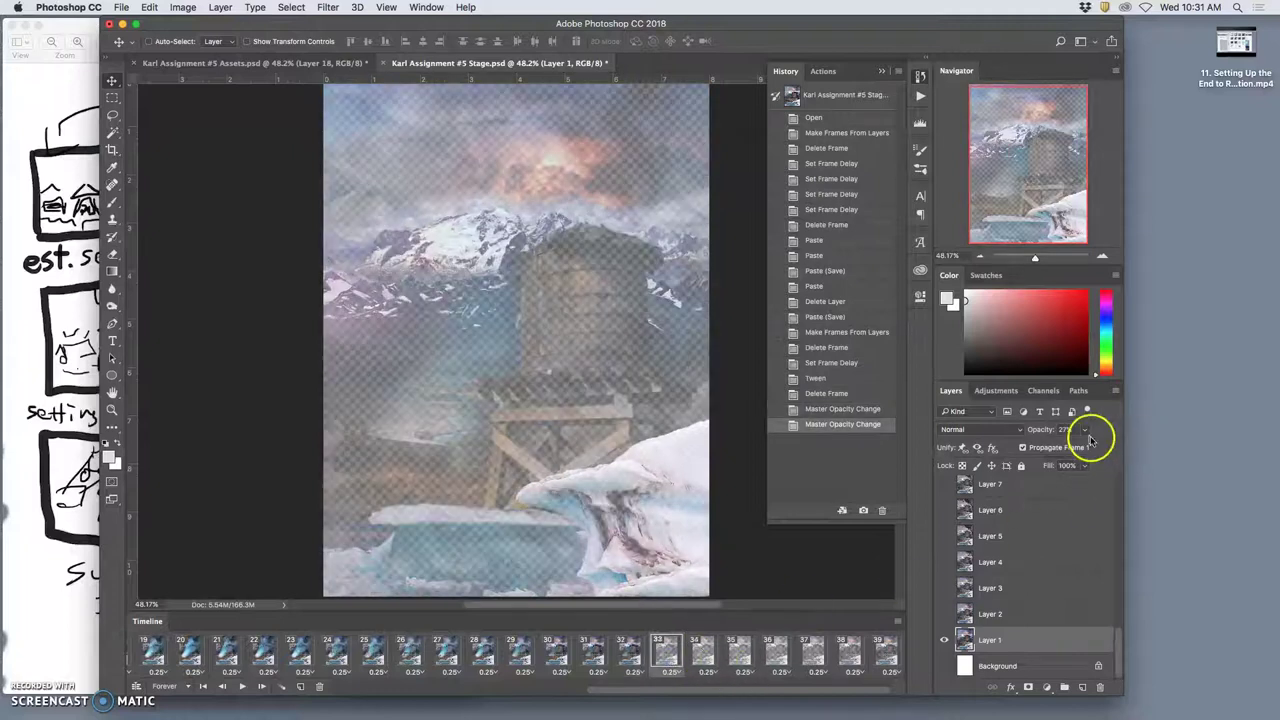
left_click_drag(1077, 447, 1140, 447)
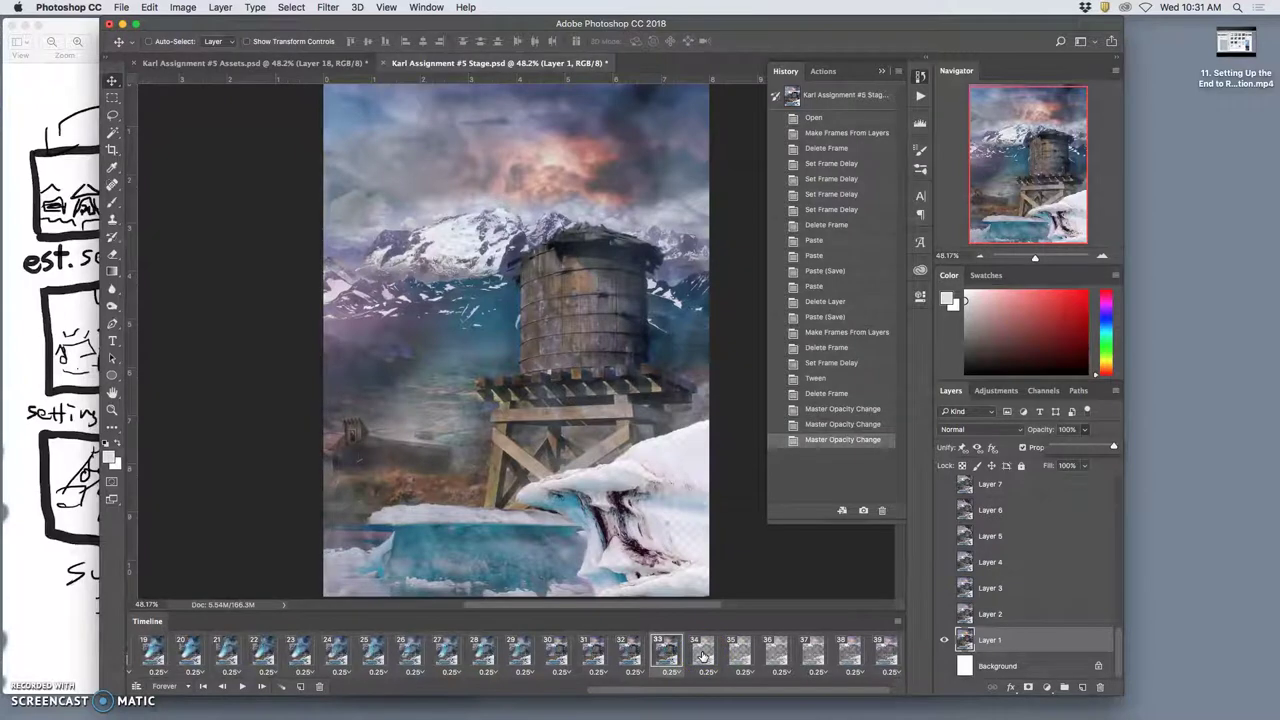
left_click(703, 653)
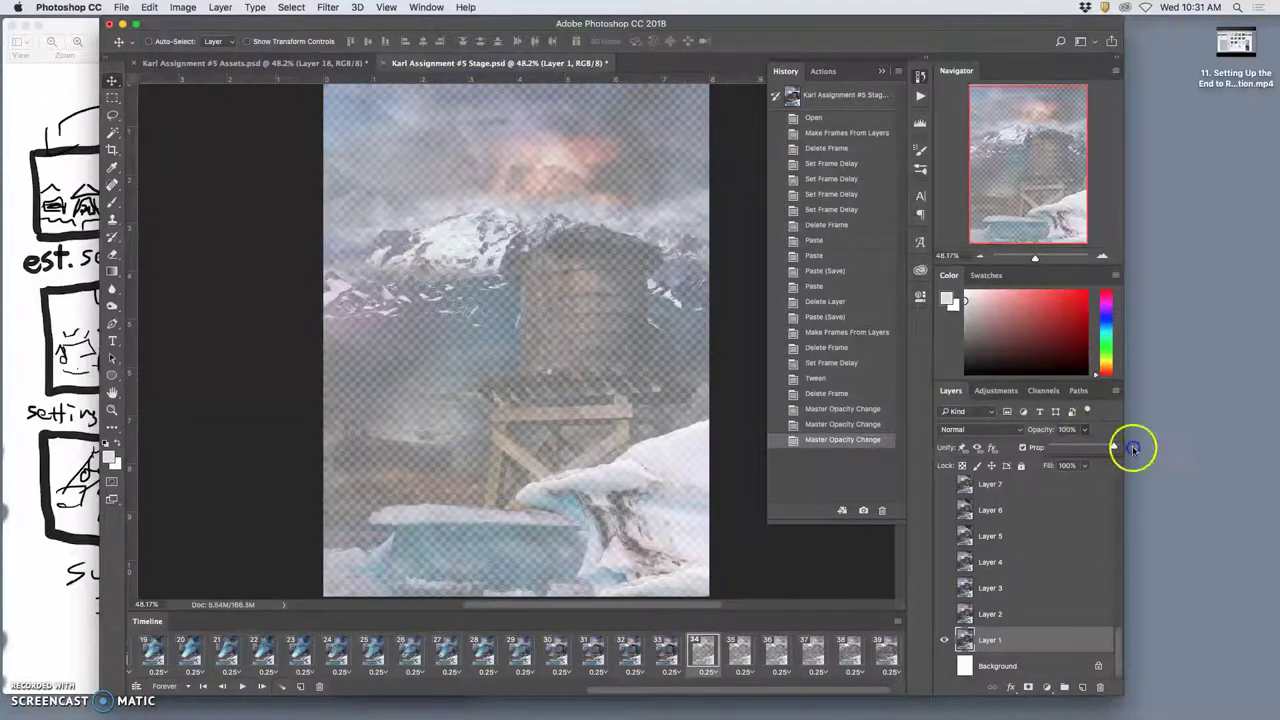
left_click(1133, 449)
left_click(740, 651)
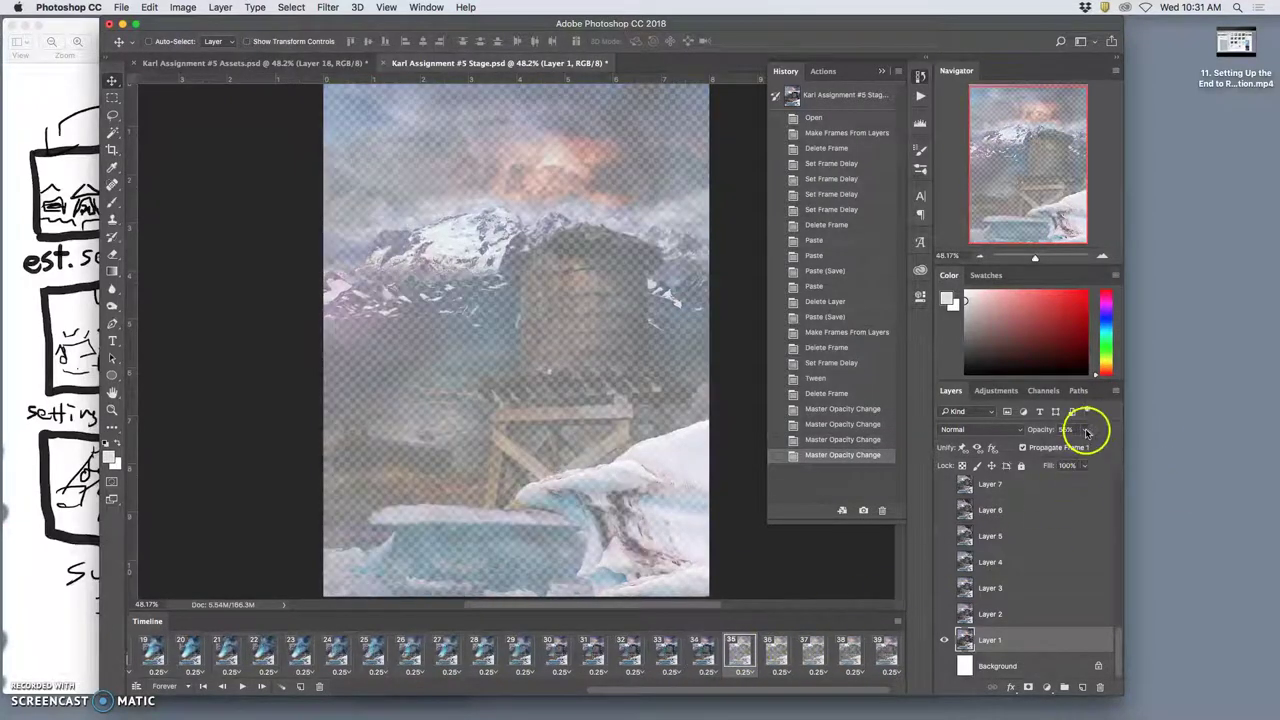
left_click(800, 658)
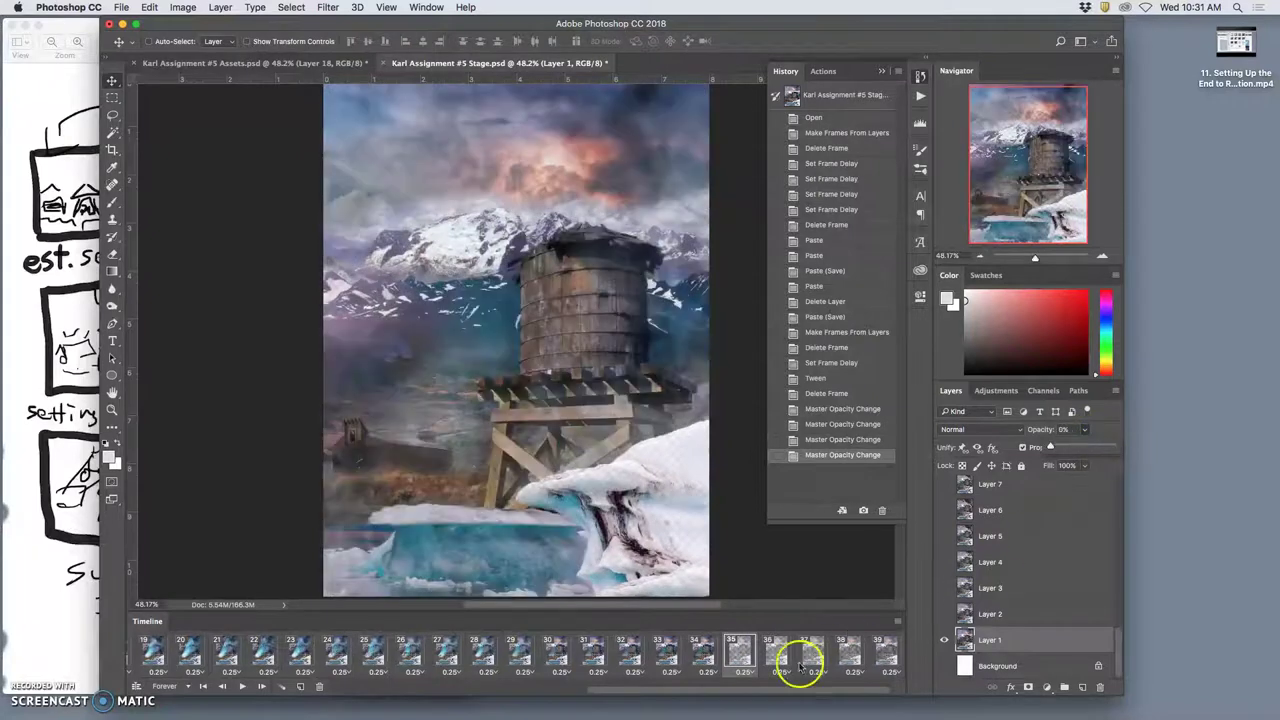
left_click(740, 653)
left_click(1085, 431)
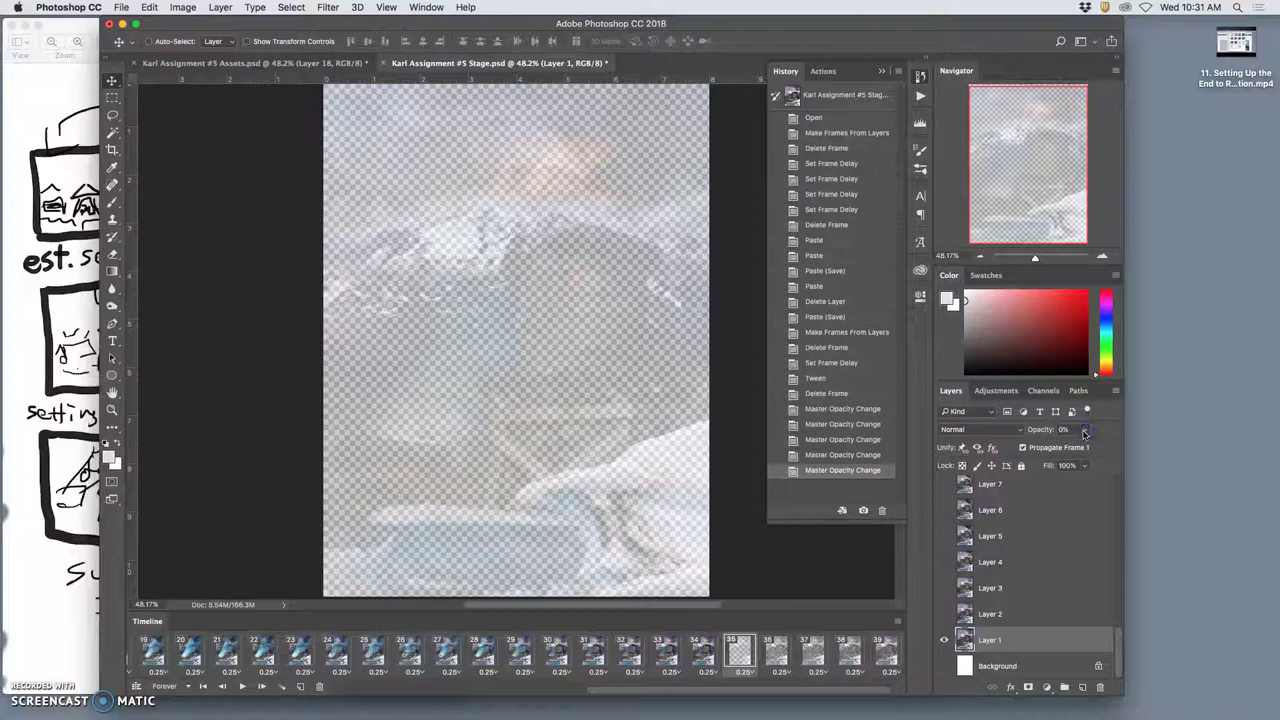
left_click(1150, 452)
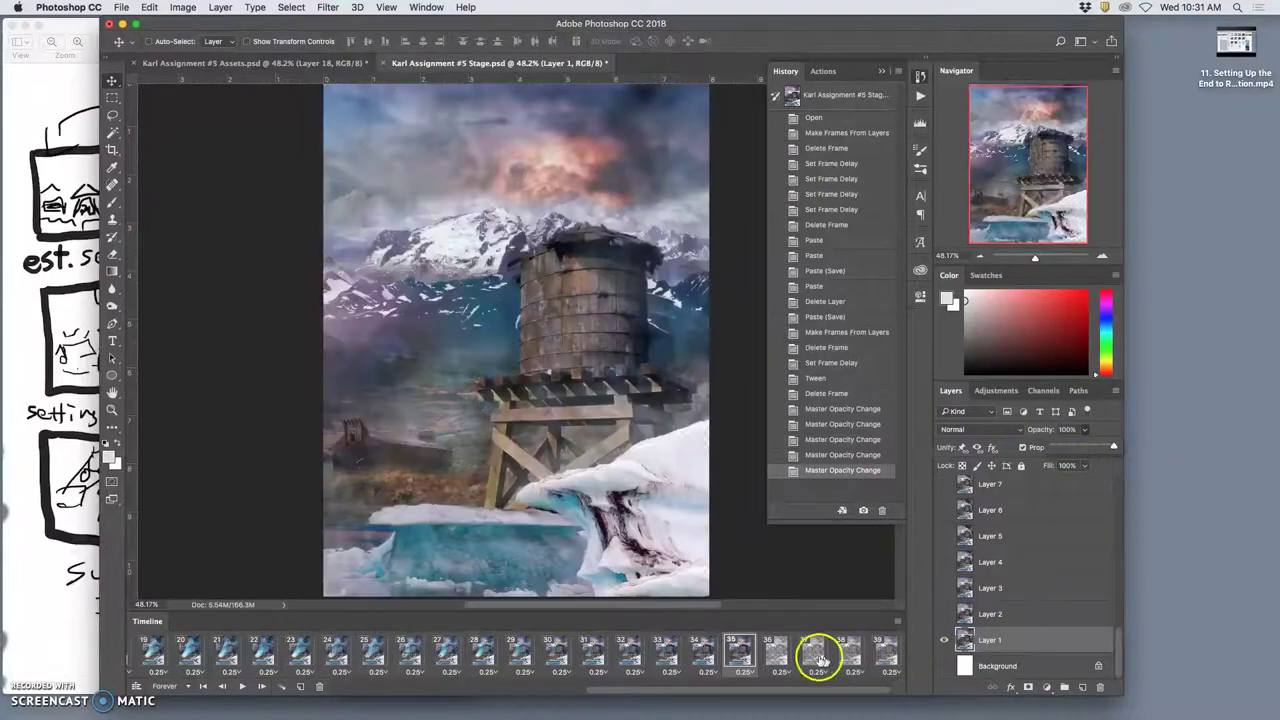
Verify that frames 32 through 35 now appear fully opaque, compared with frame 30
left_click(557, 648)
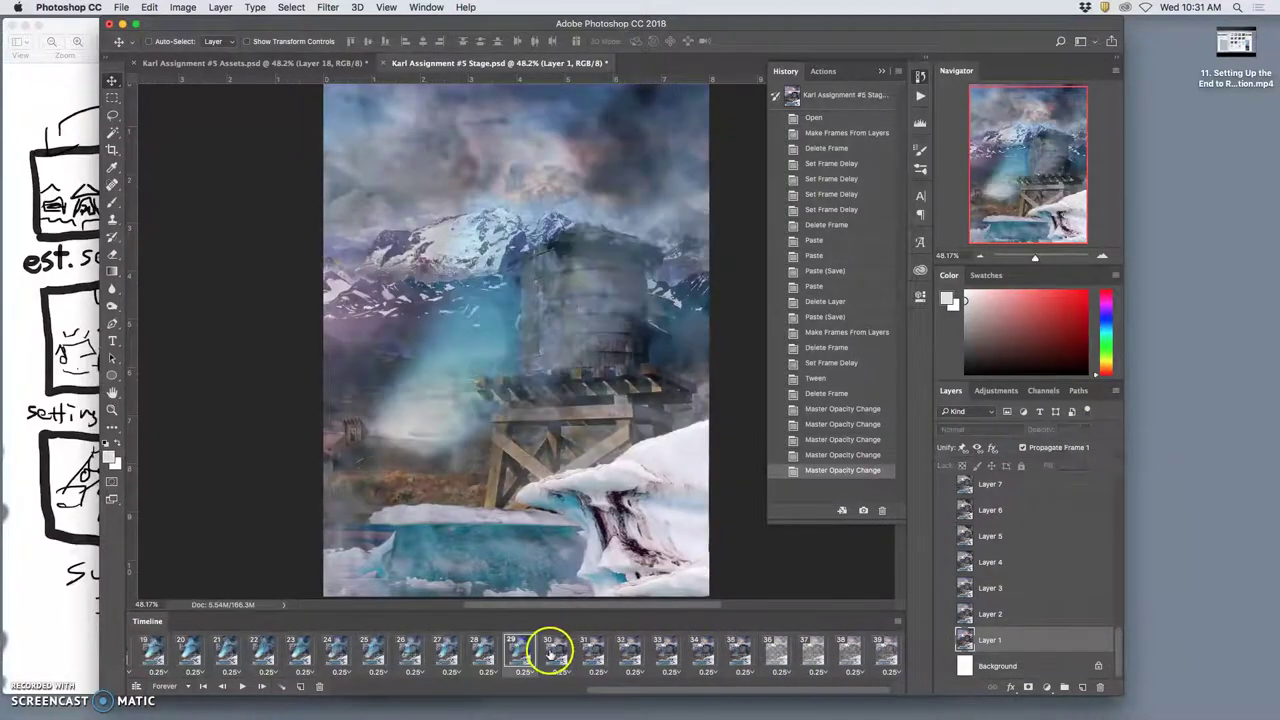
left_click(629, 652)
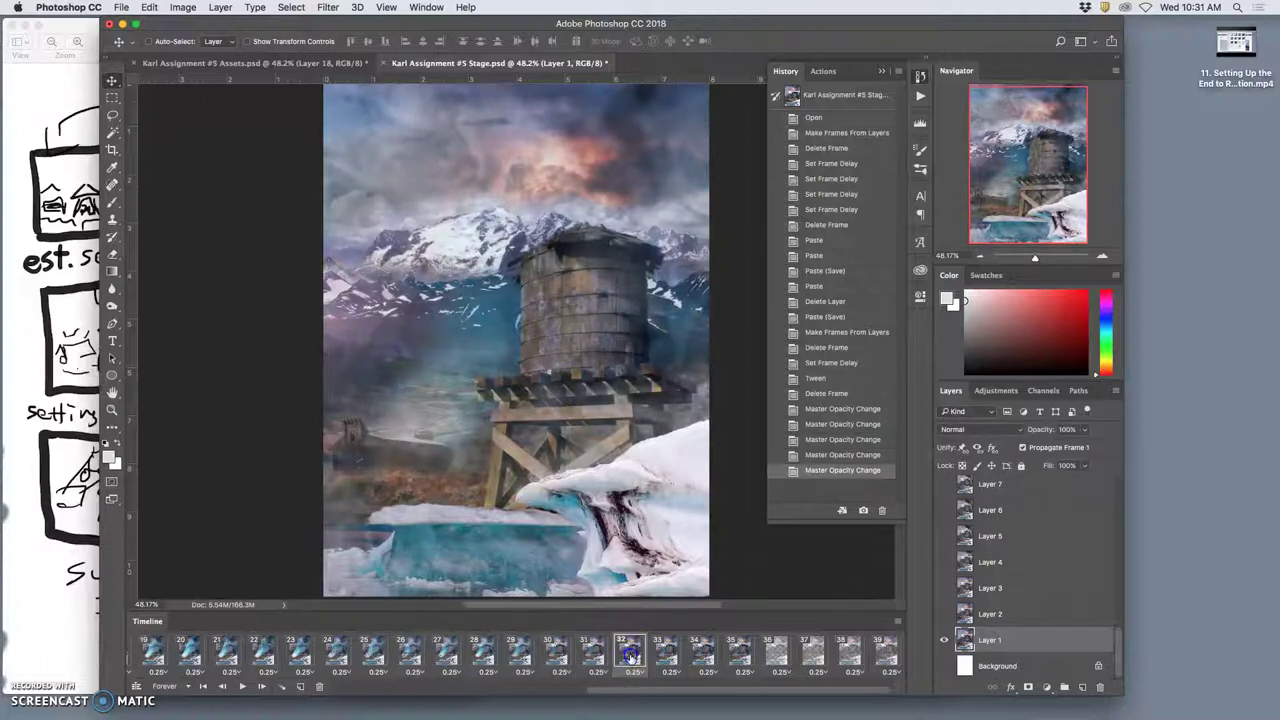
left_click(663, 655)
left_click(702, 652)
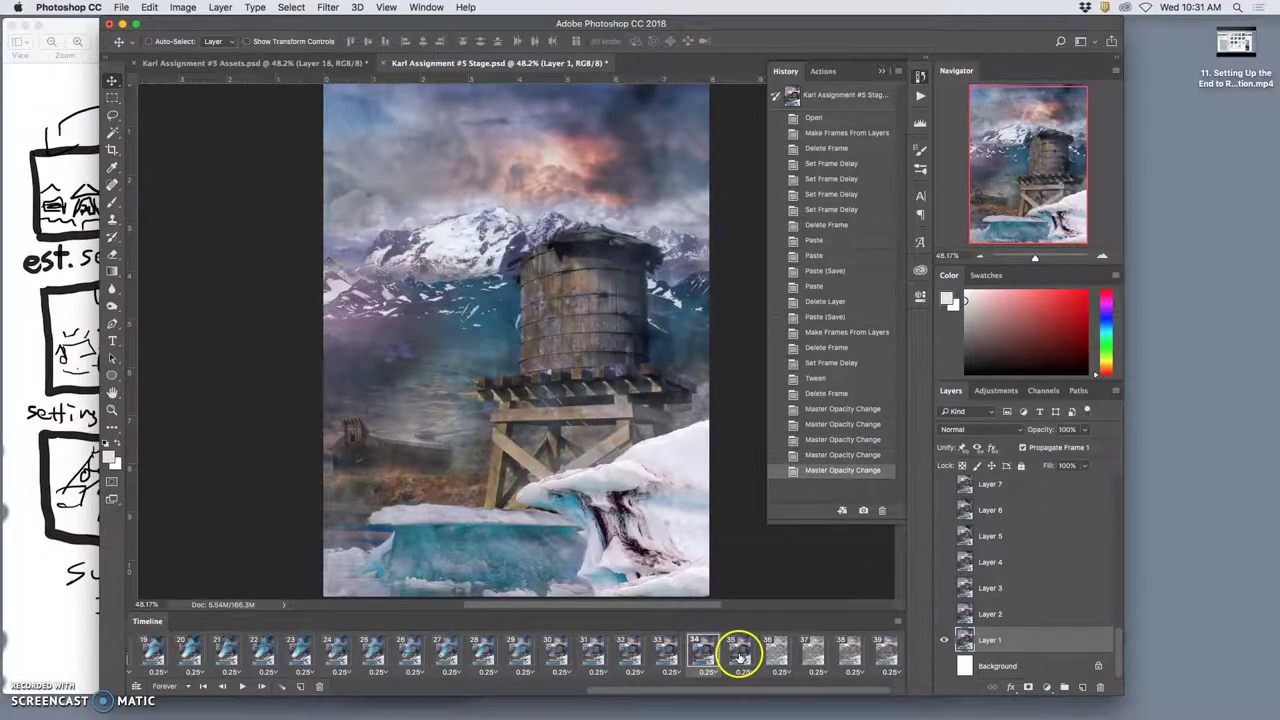
left_click(742, 655)
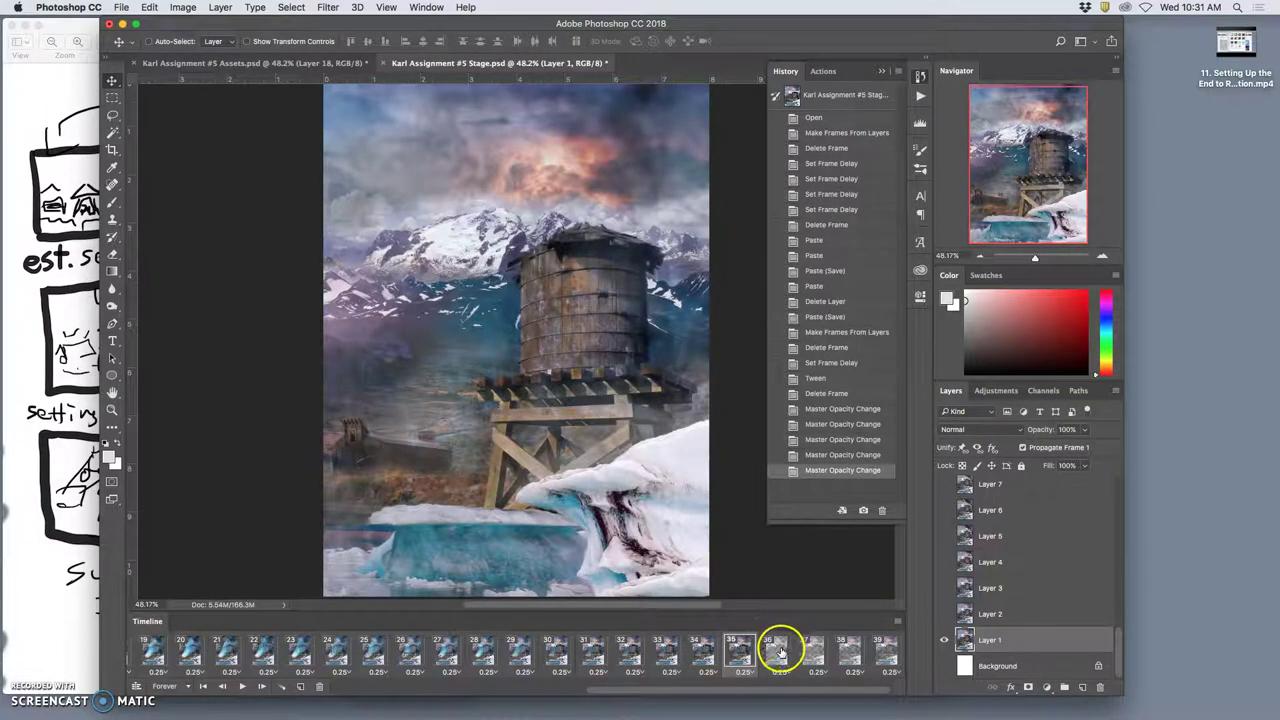
Raise Layer 1's opacity to 100% in frames 36, 37, 38 and 39
left_click(779, 652)
left_click(966, 643)
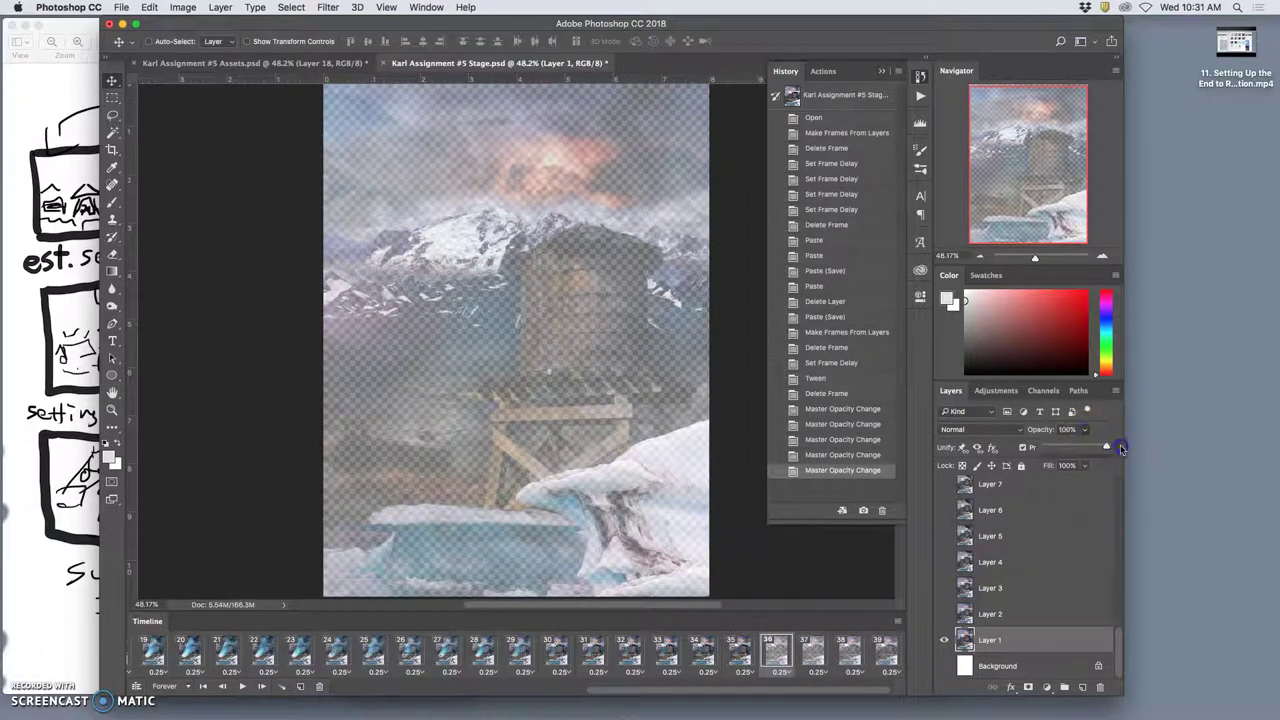
left_click(806, 658)
mouse_move(1122, 450)
left_mouse_down()
mouse_move(1090, 445)
mouse_move(1137, 443)
left_mouse_up()
left_click(1082, 432)
left_click(849, 650)
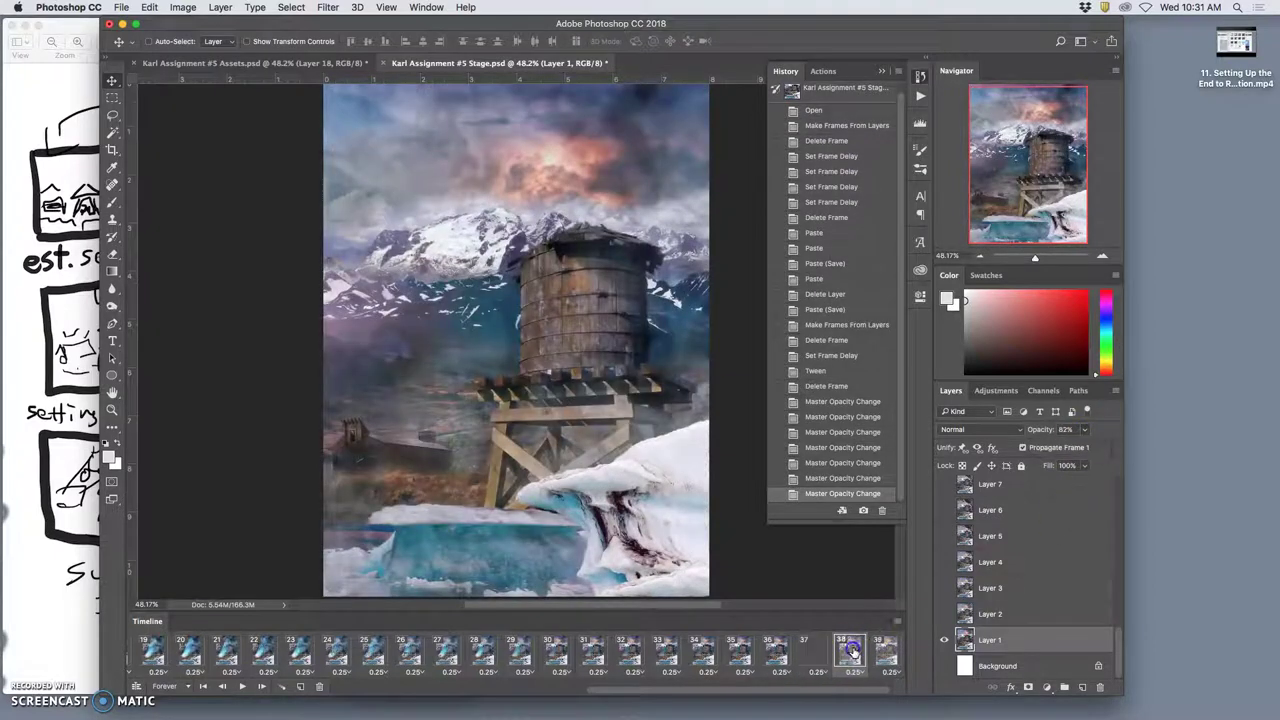
left_click(1084, 431)
left_click(895, 652)
left_click_drag(1085, 447, 1092, 447)
left_click(1088, 431)
left_click(887, 650)
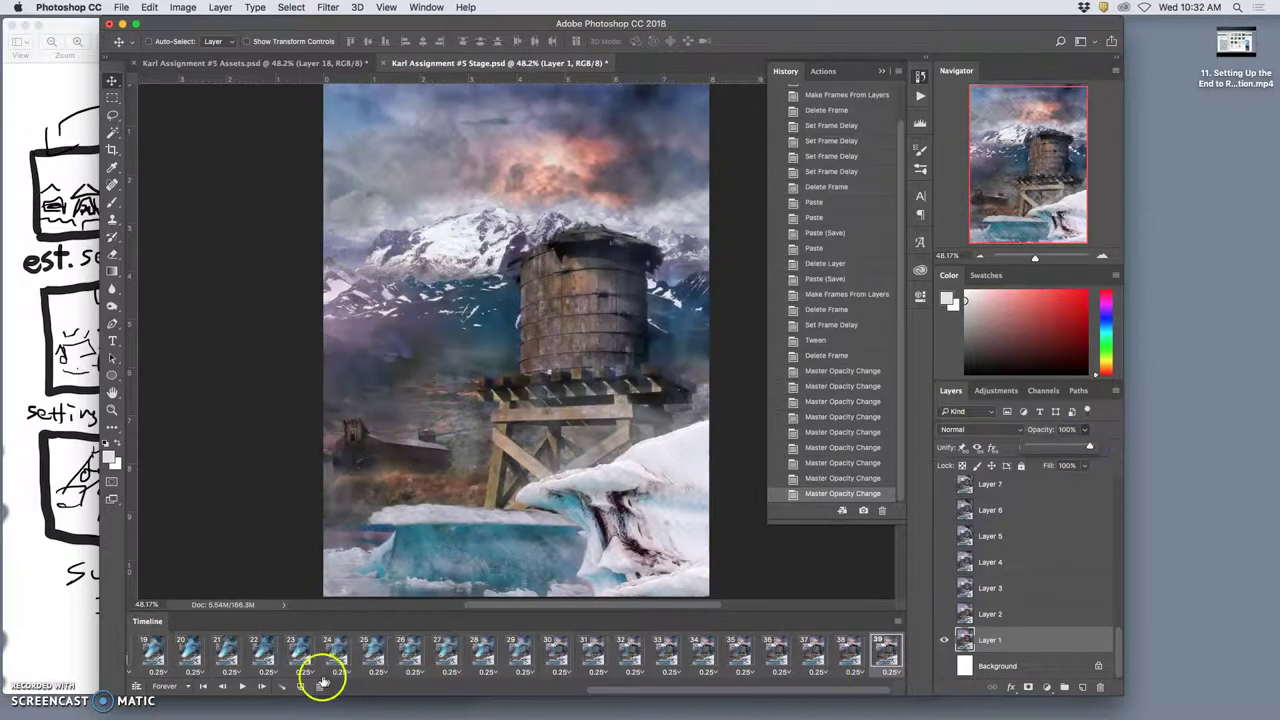
left_click(242, 686)
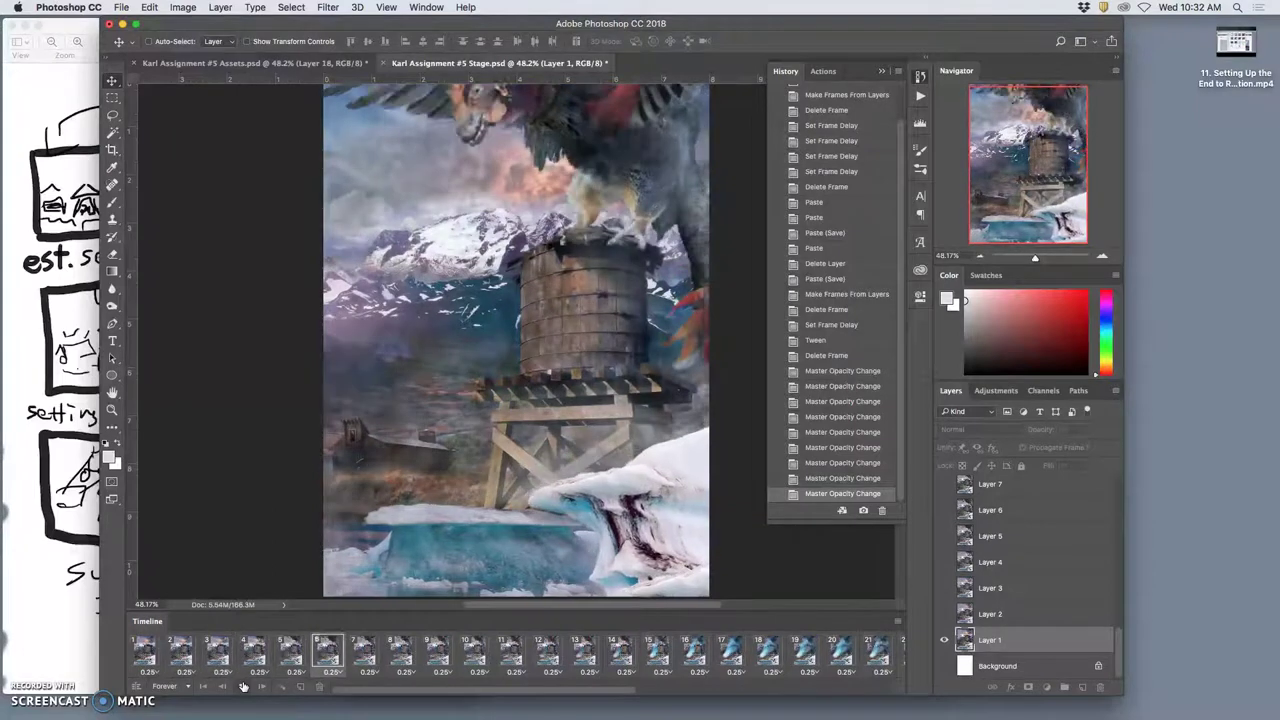
left_click(243, 686)
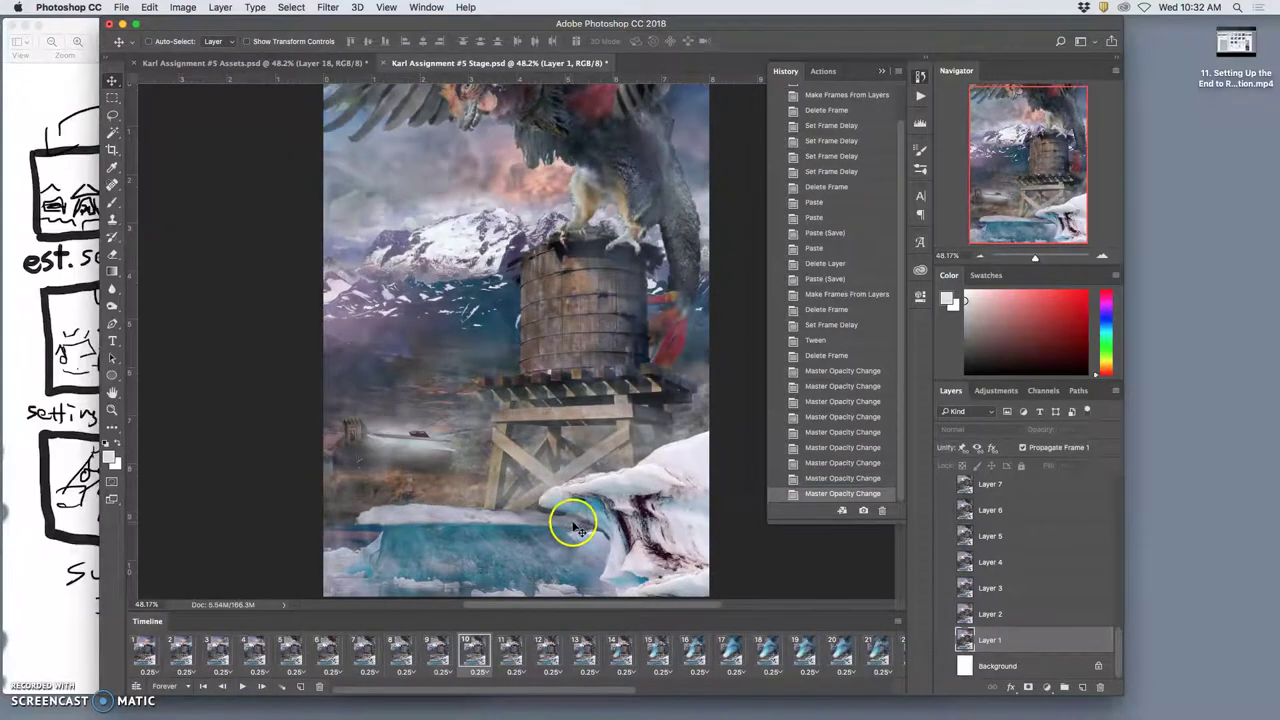
scroll(572, 522, "right", 5)
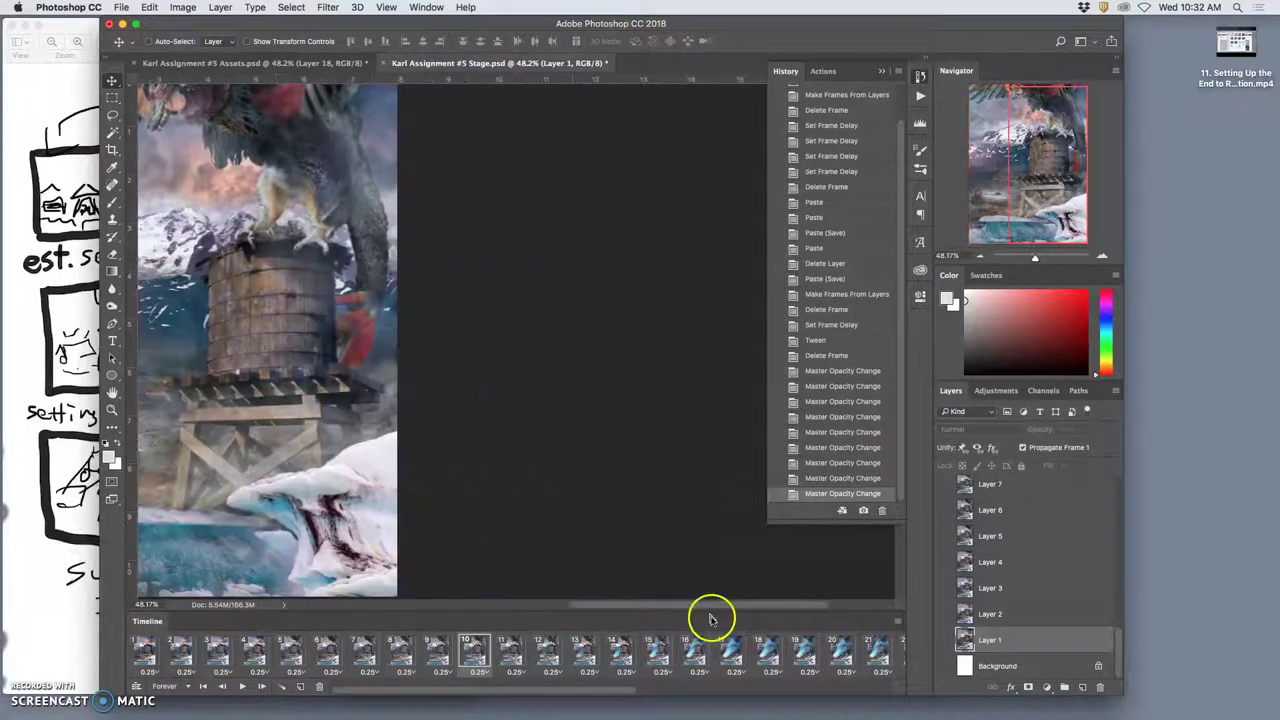
scroll(708, 640, "right", 10)
left_click(812, 656)
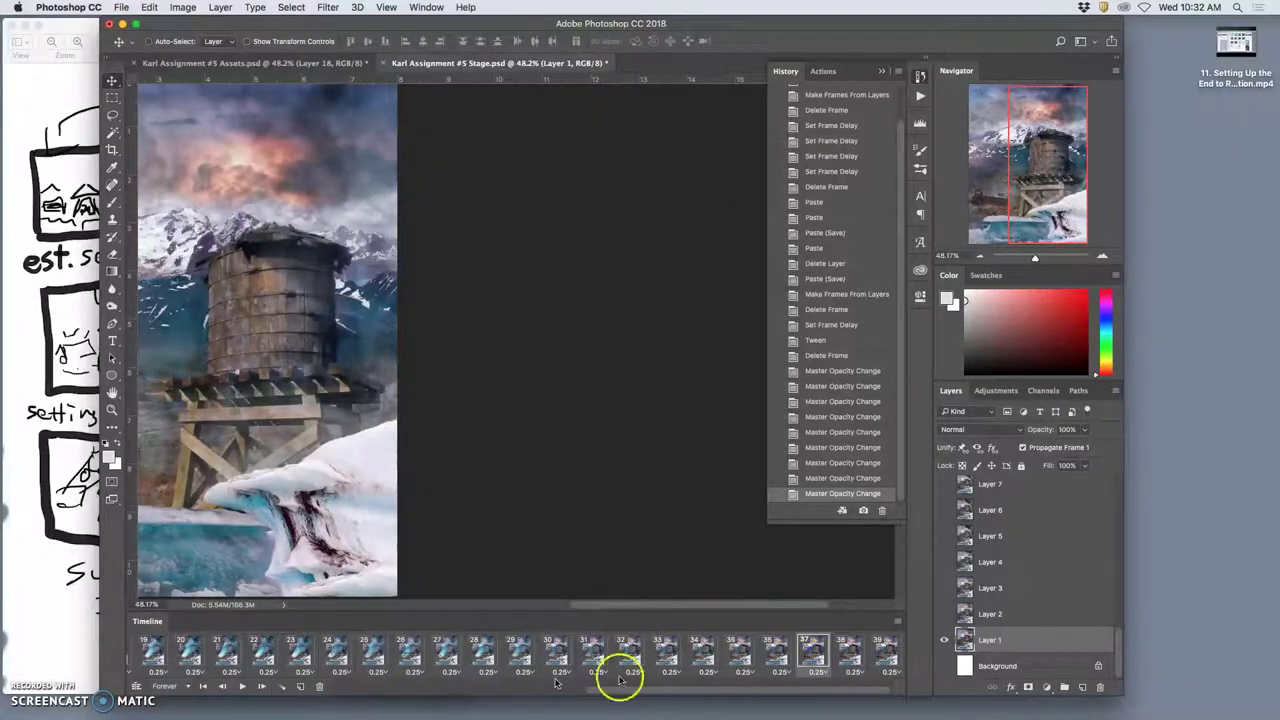
left_click(745, 655)
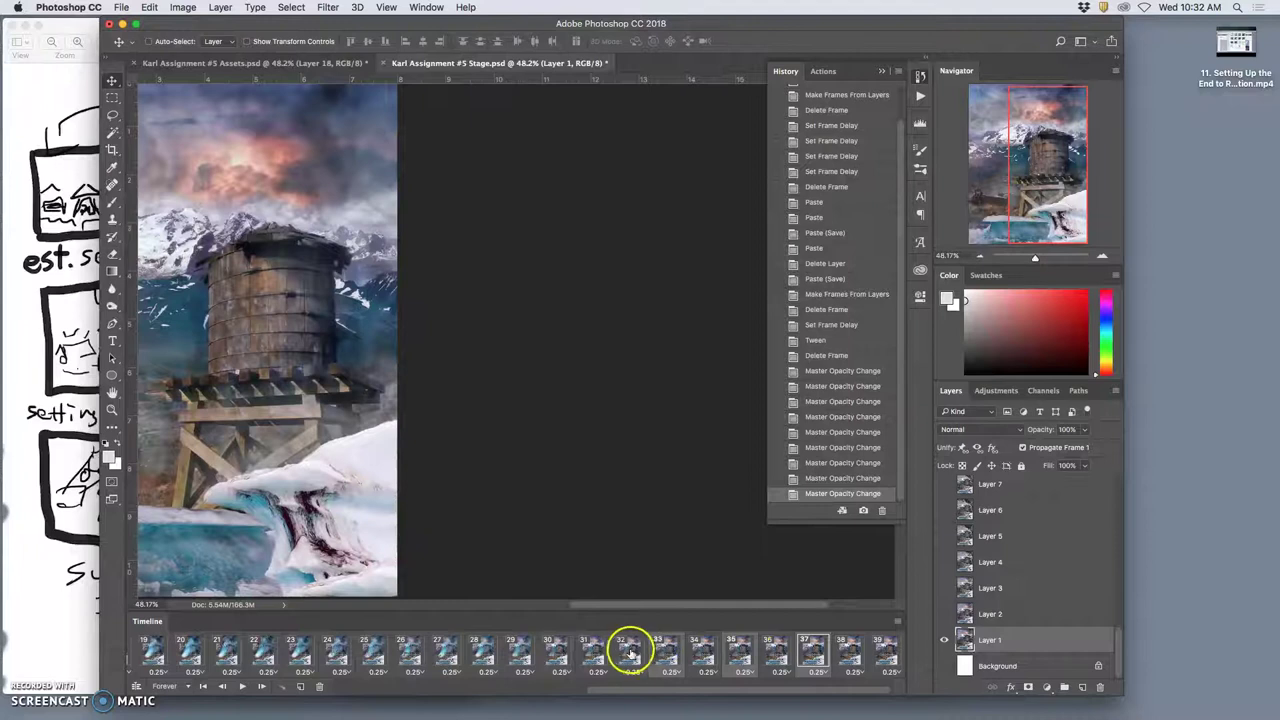
Delete two frames, preview the playback, then revert to before the deletions
left_click(319, 686)
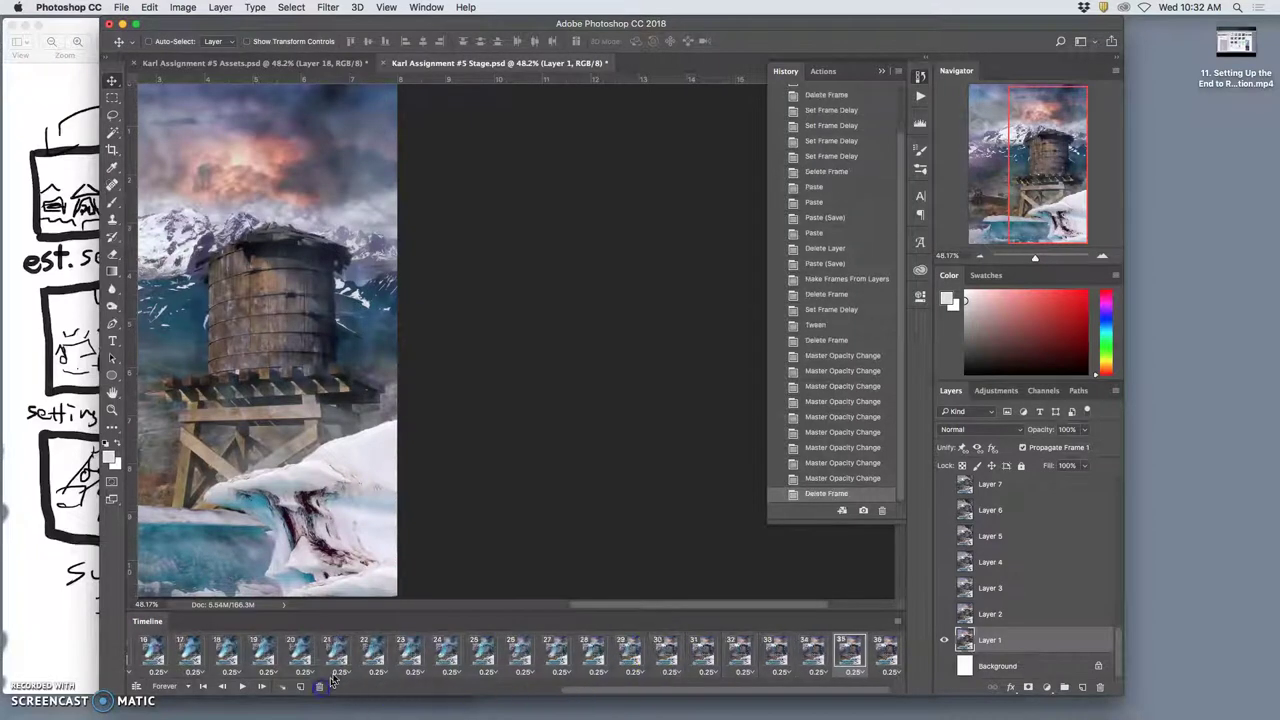
left_click(372, 605)
left_click(481, 652)
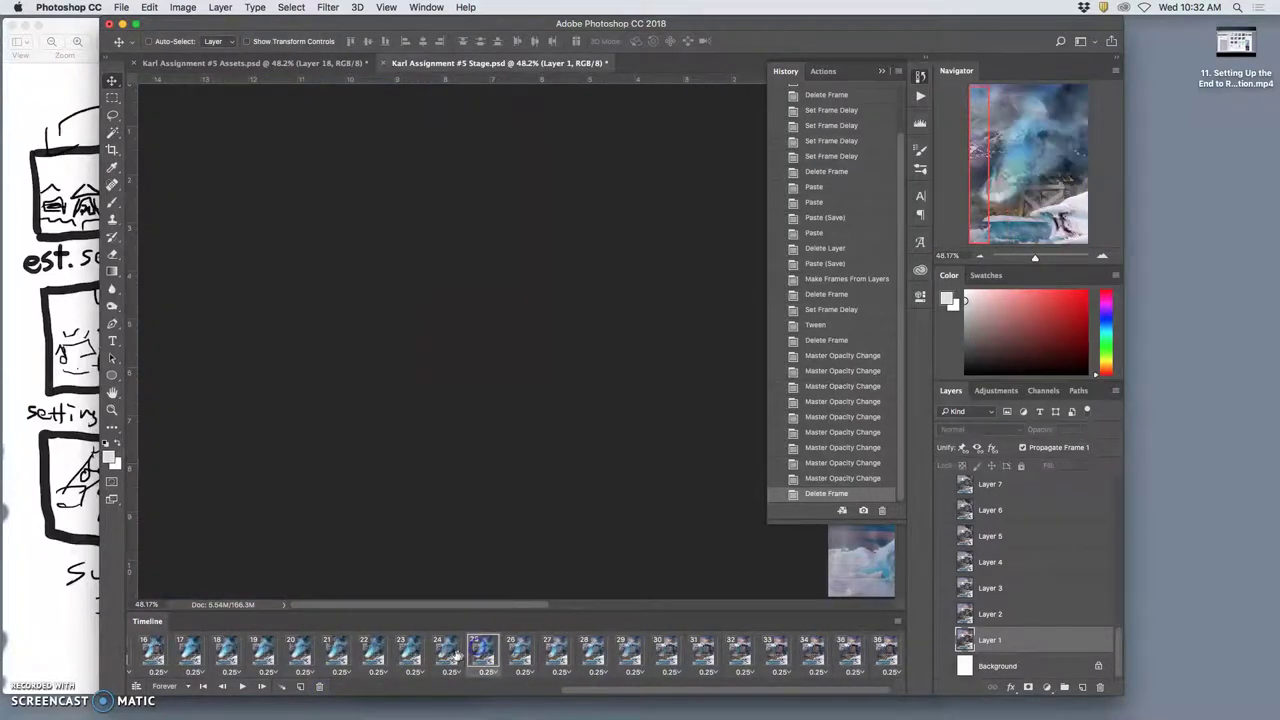
key("super+0")
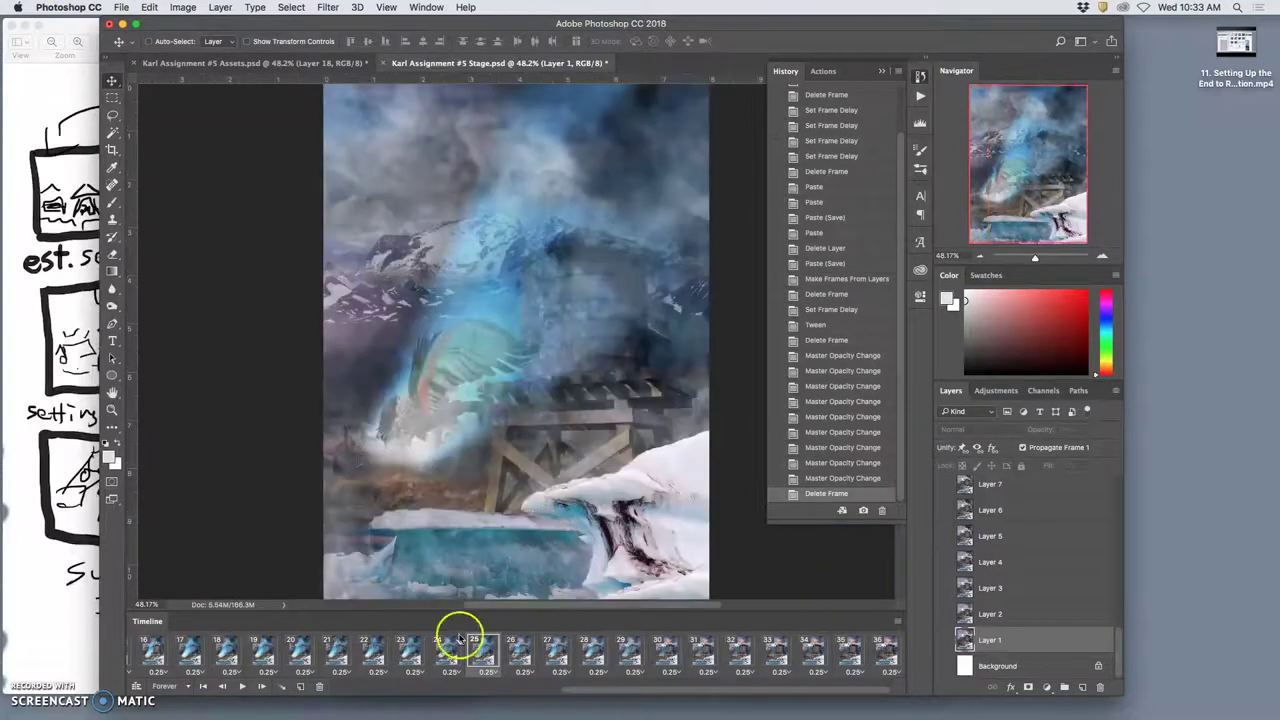
left_click(242, 687)
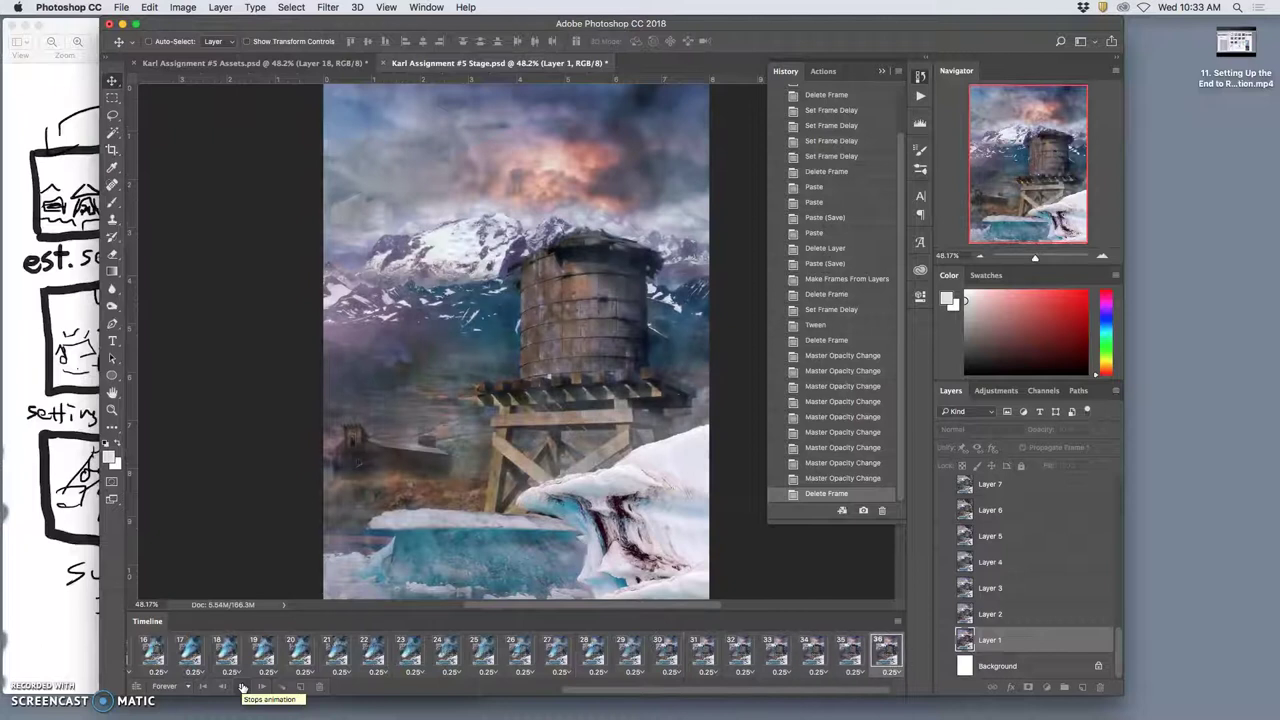
left_click(838, 479)
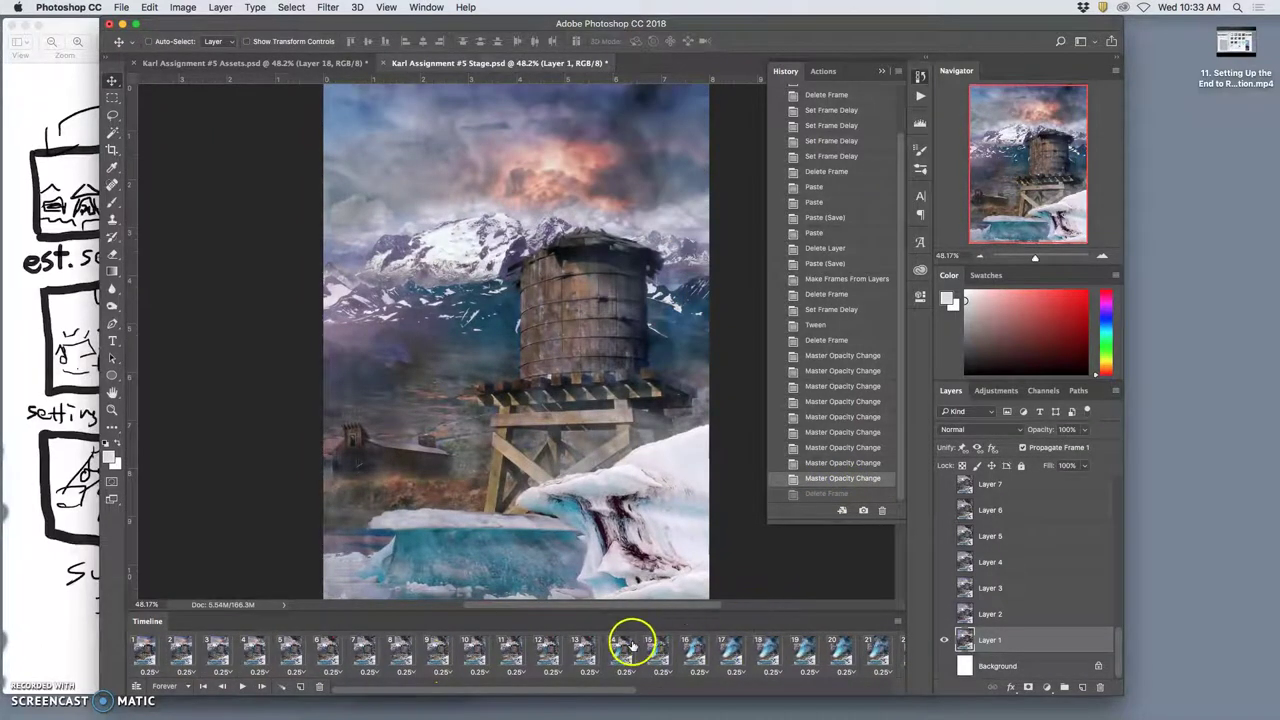
scroll(629, 645, "down", 5)
Delete frames 35 and 37, confirming with Yes, and replay the animation
left_click(594, 650)
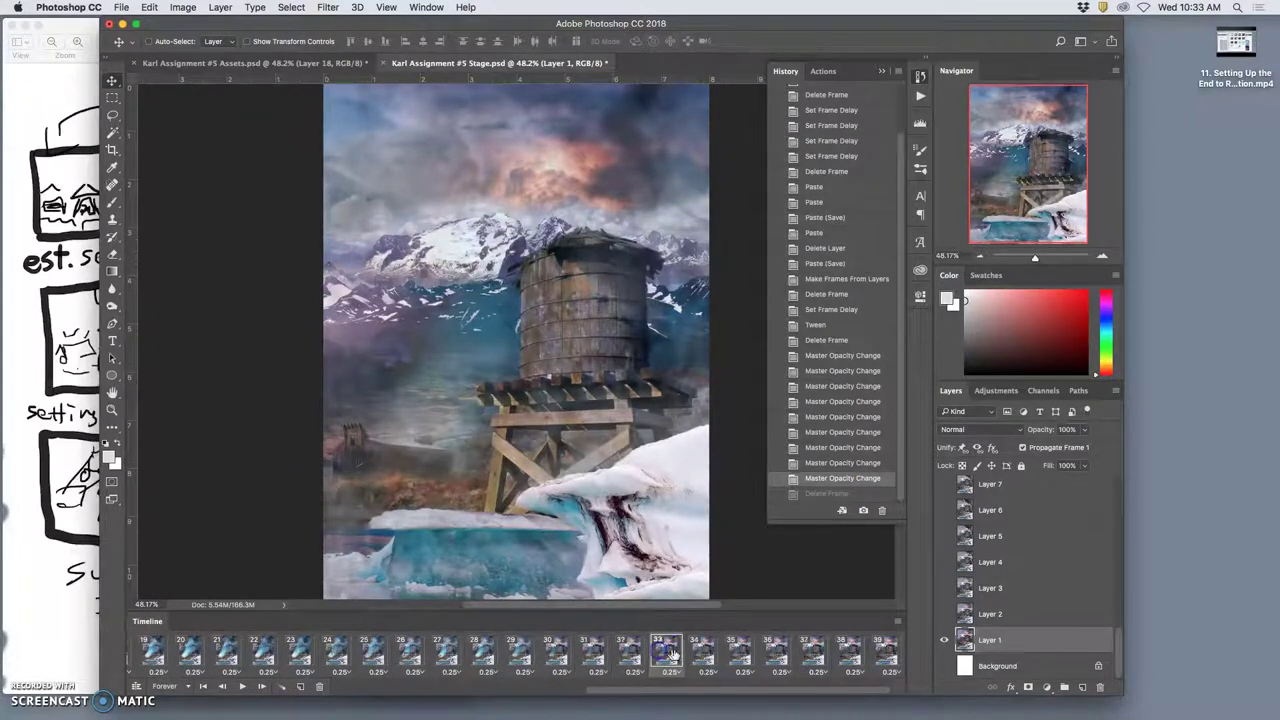
left_click(704, 651)
left_click(739, 652)
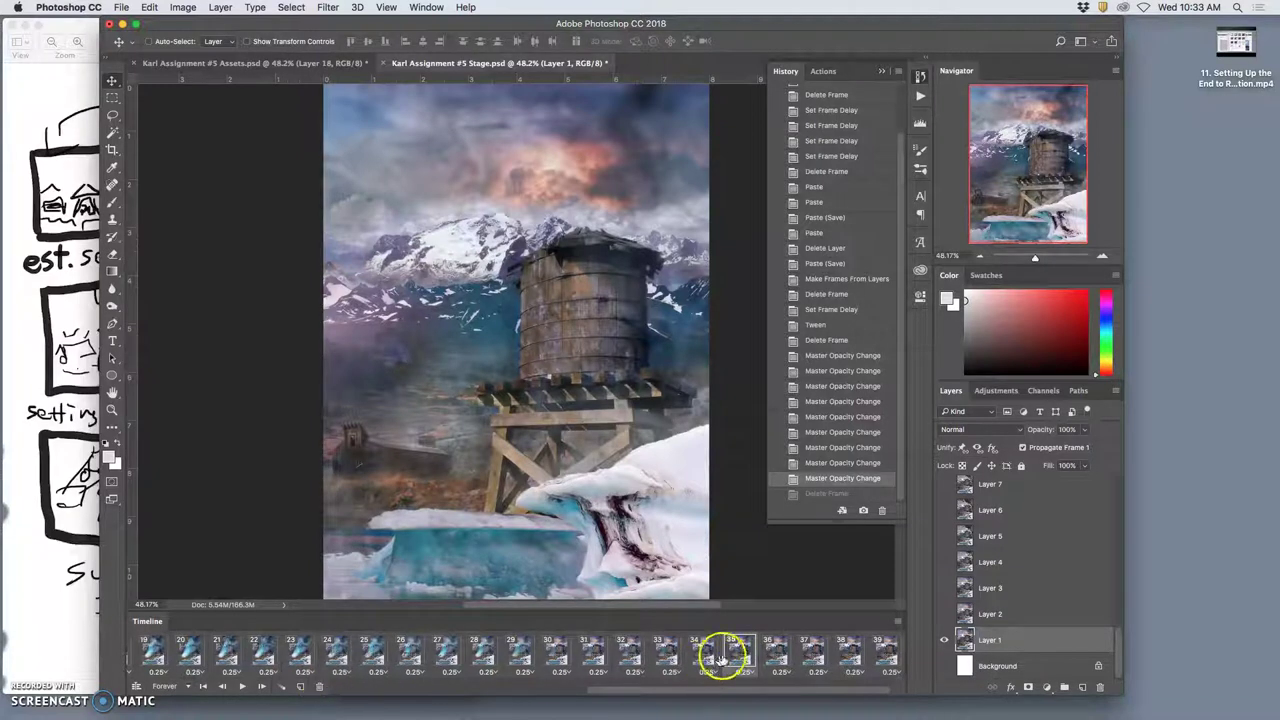
left_click(320, 686)
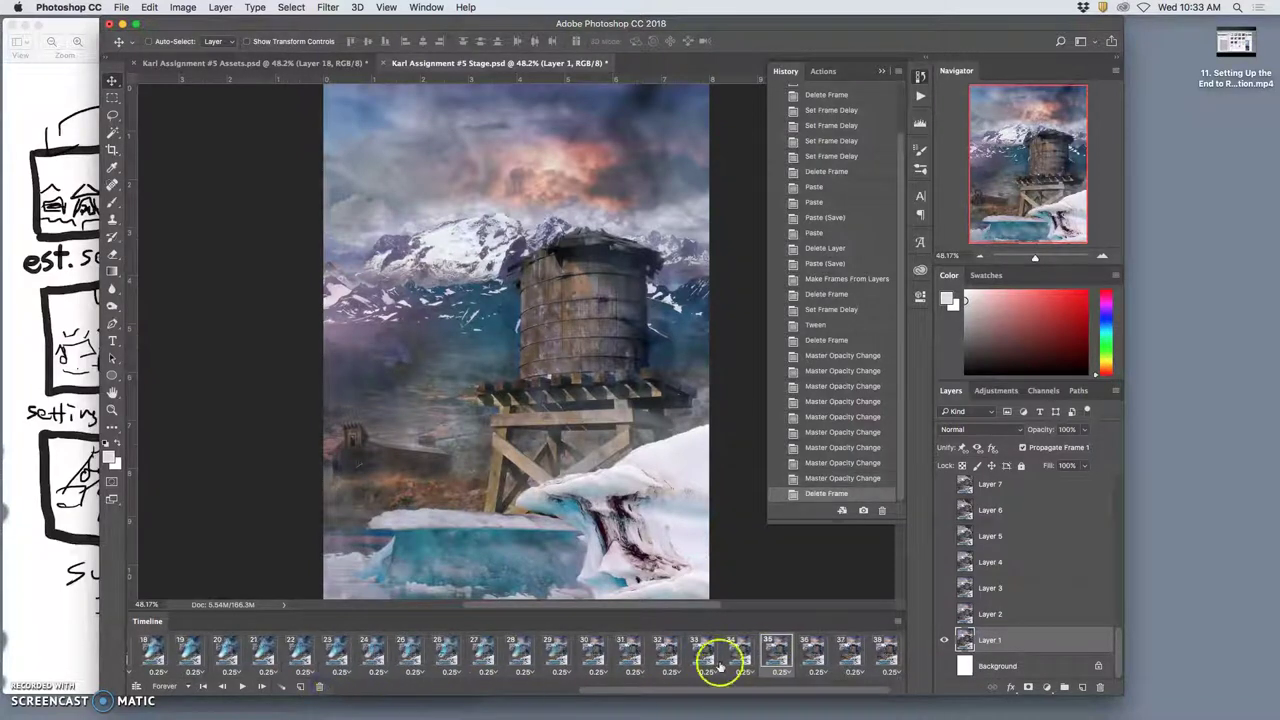
left_click(846, 648)
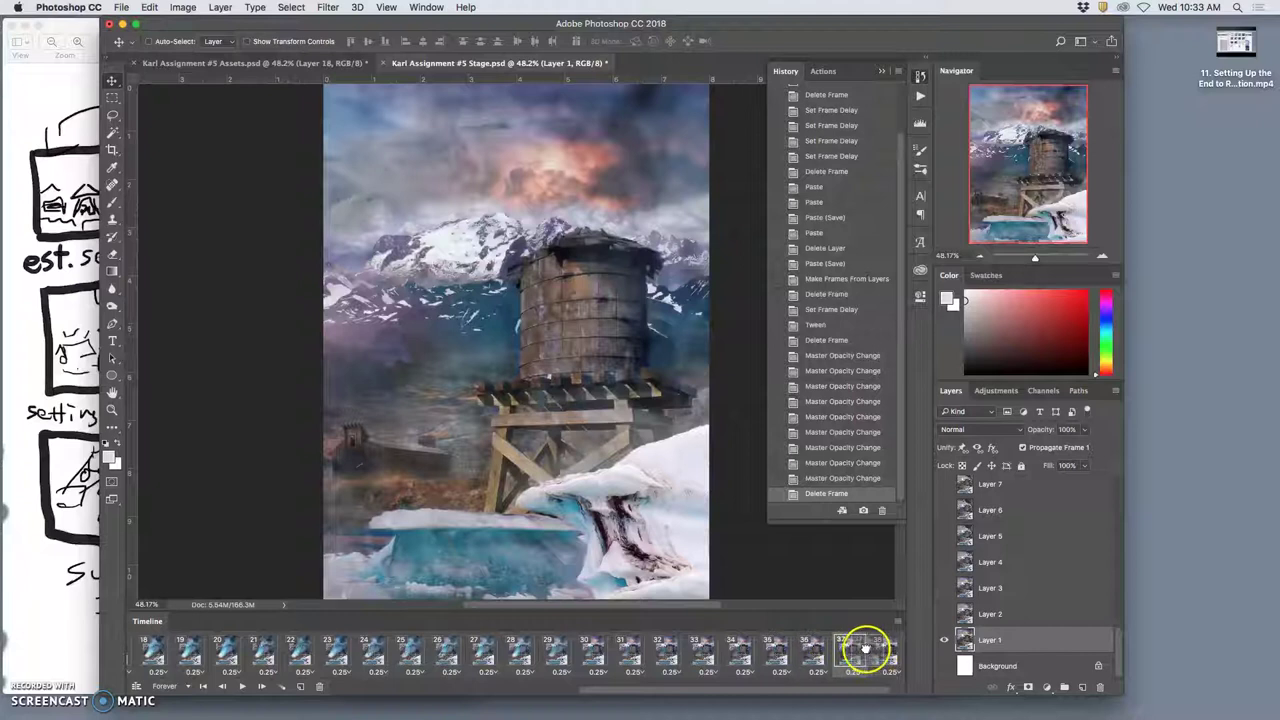
left_click(320, 686)
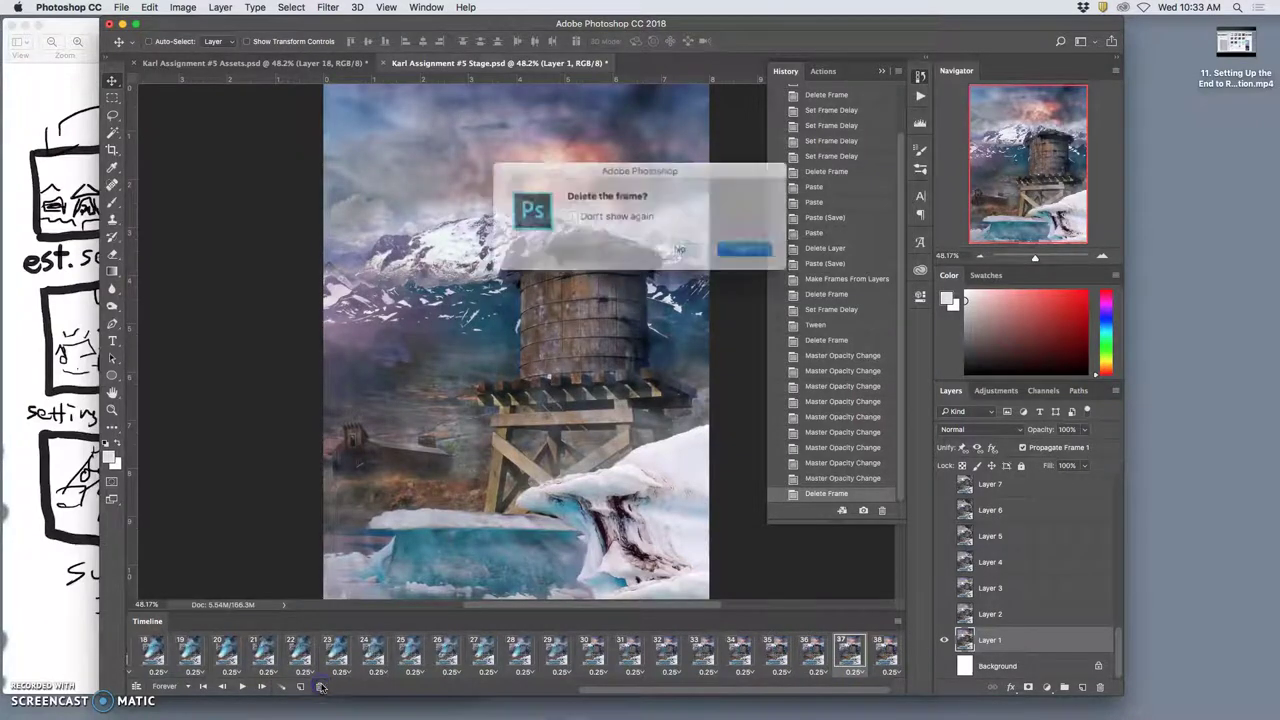
left_click(735, 249)
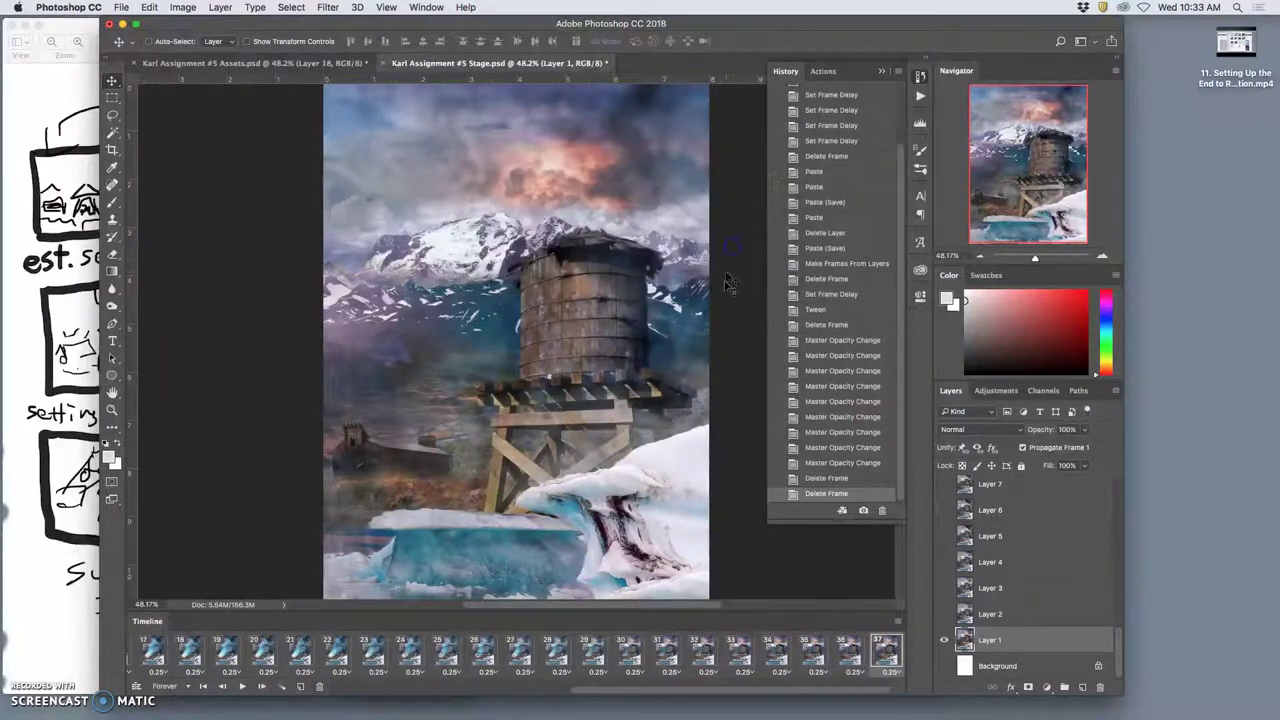
left_click(604, 652)
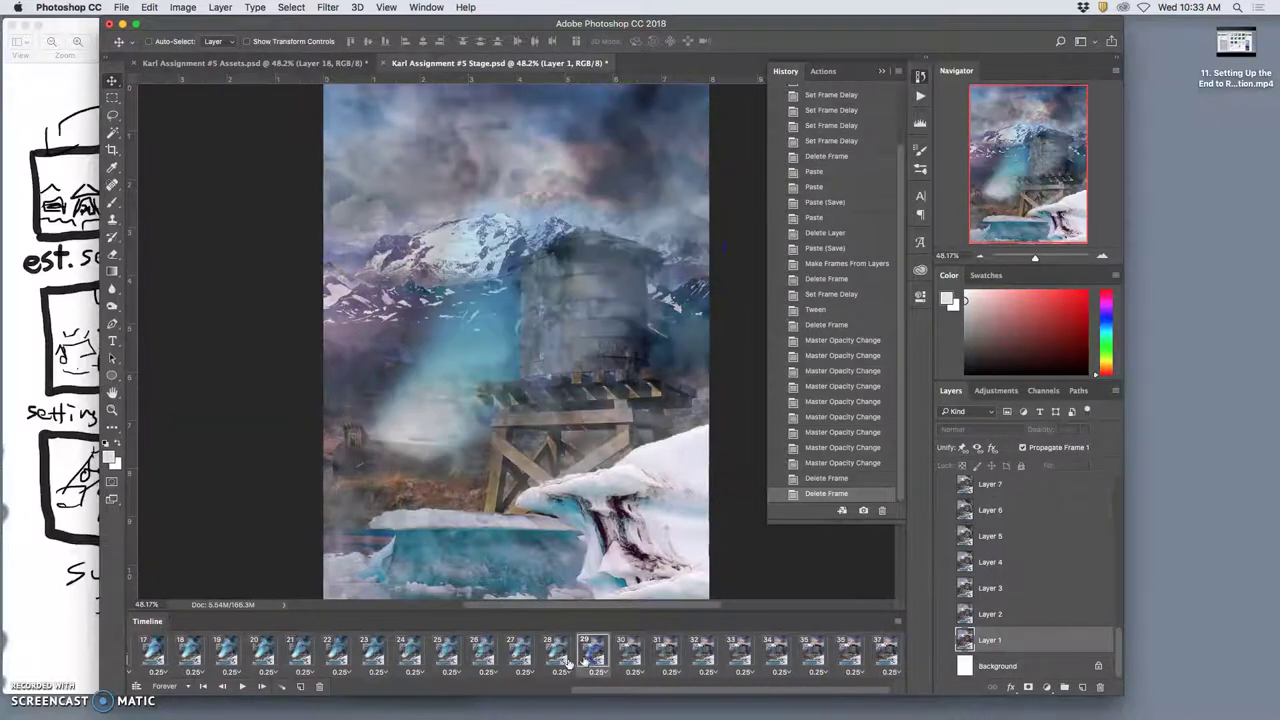
left_click(242, 686)
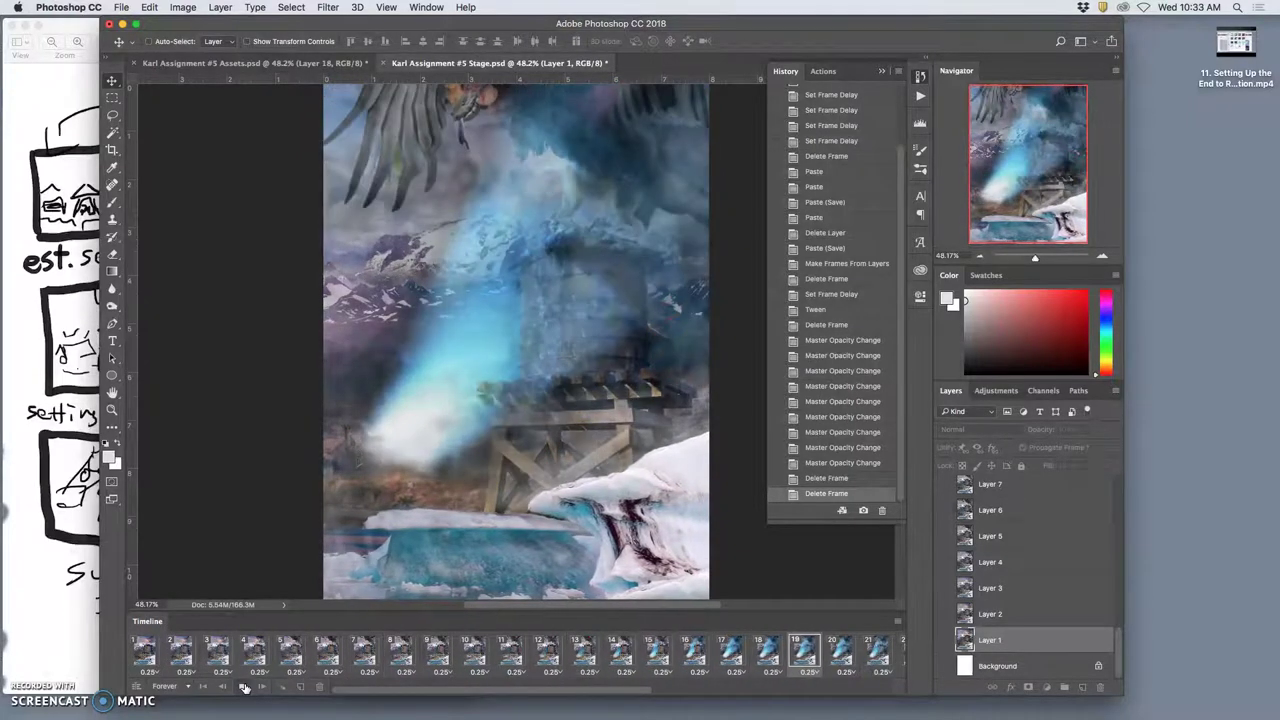
View the image at 100% size and save the document
left_click(386, 7)
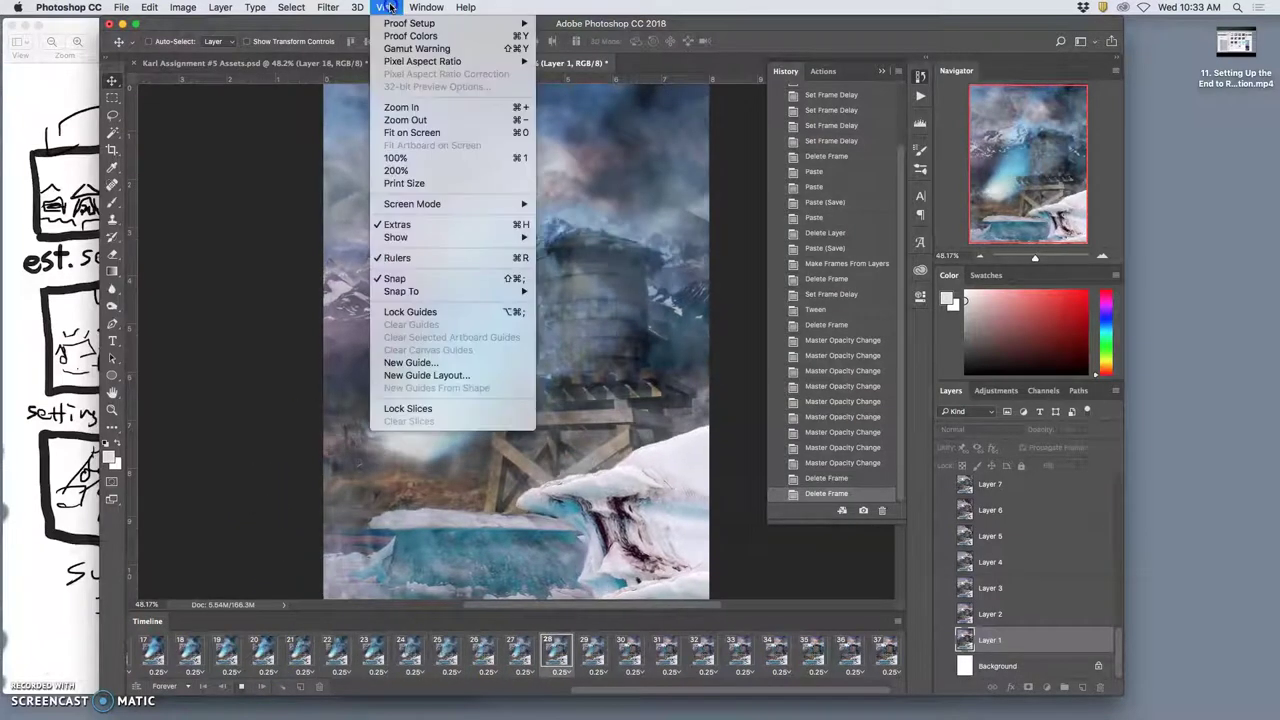
left_click(396, 158)
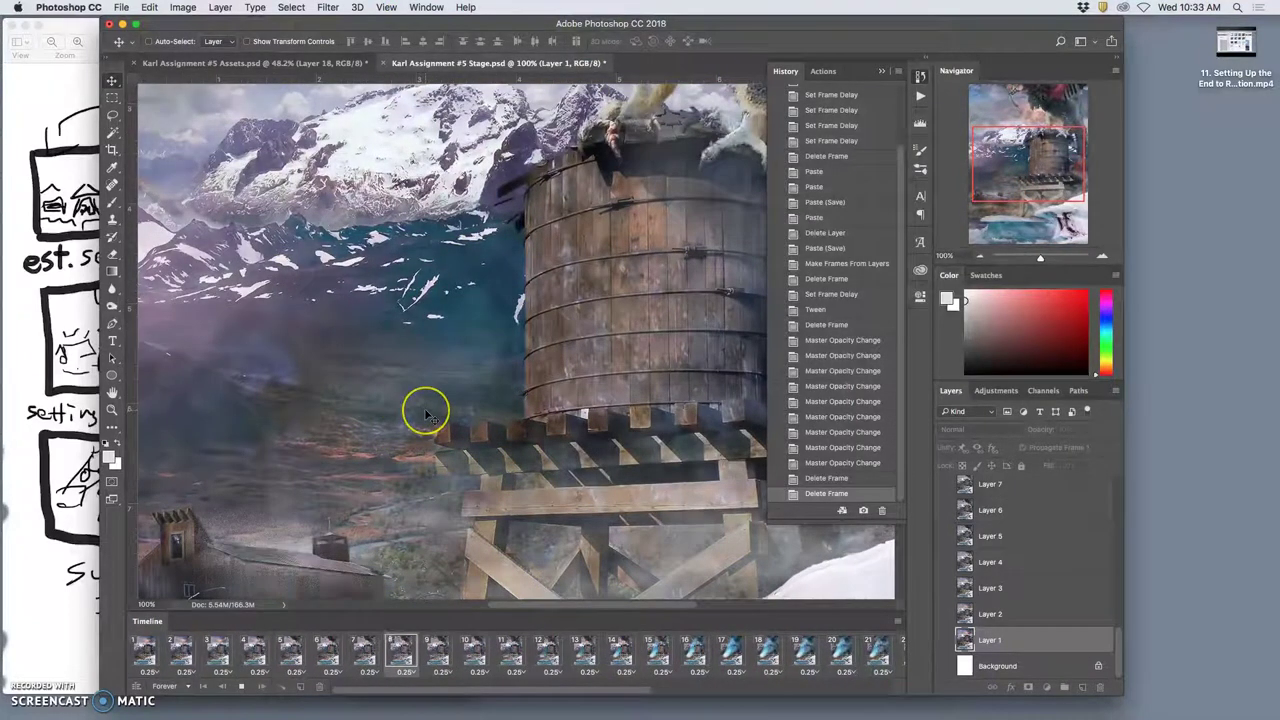
key("super+s")
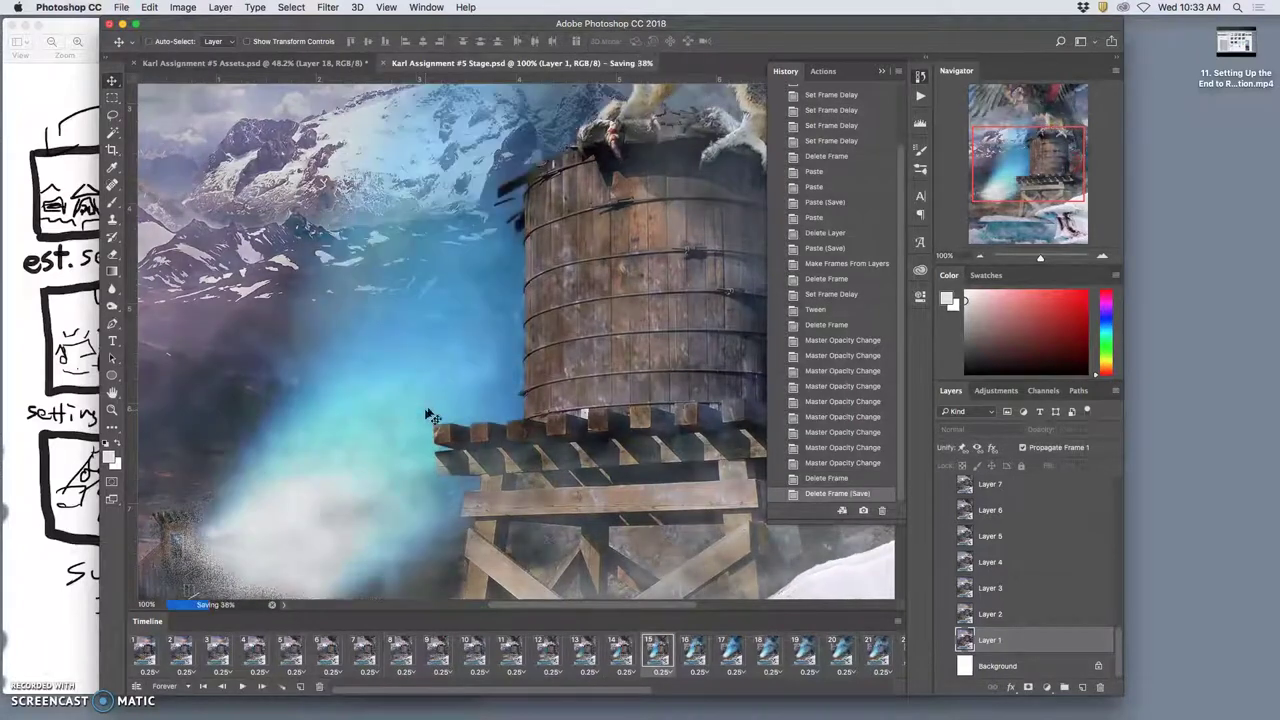
left_click(466, 344)
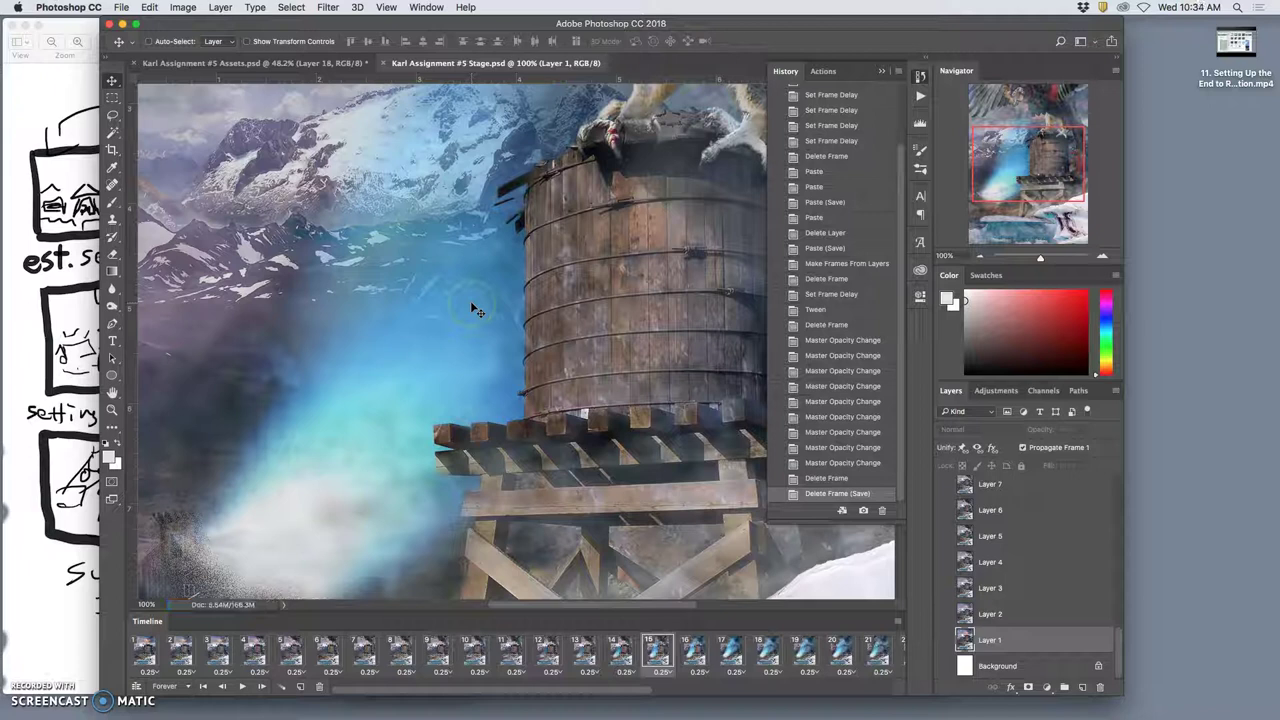
Zoom out to see the whole image and collapse the History panel
key("super+minus")
key("super+minus")
key("super+minus")
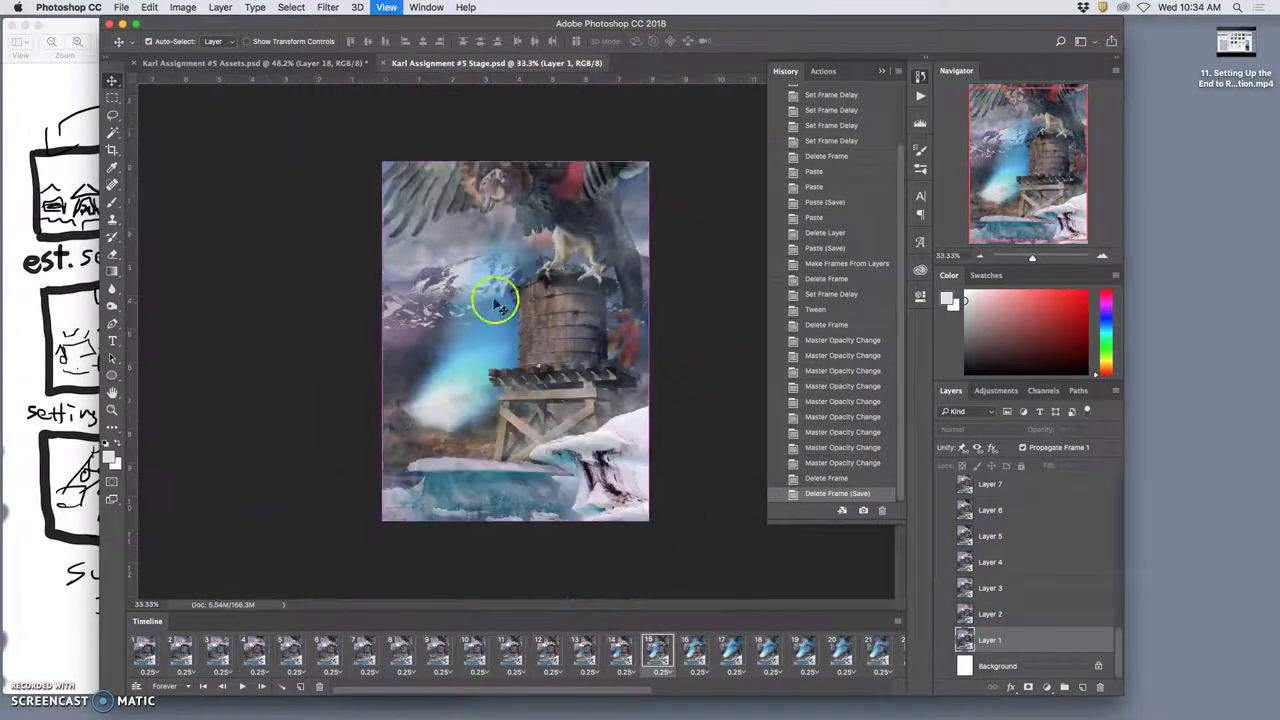
left_click(890, 57)
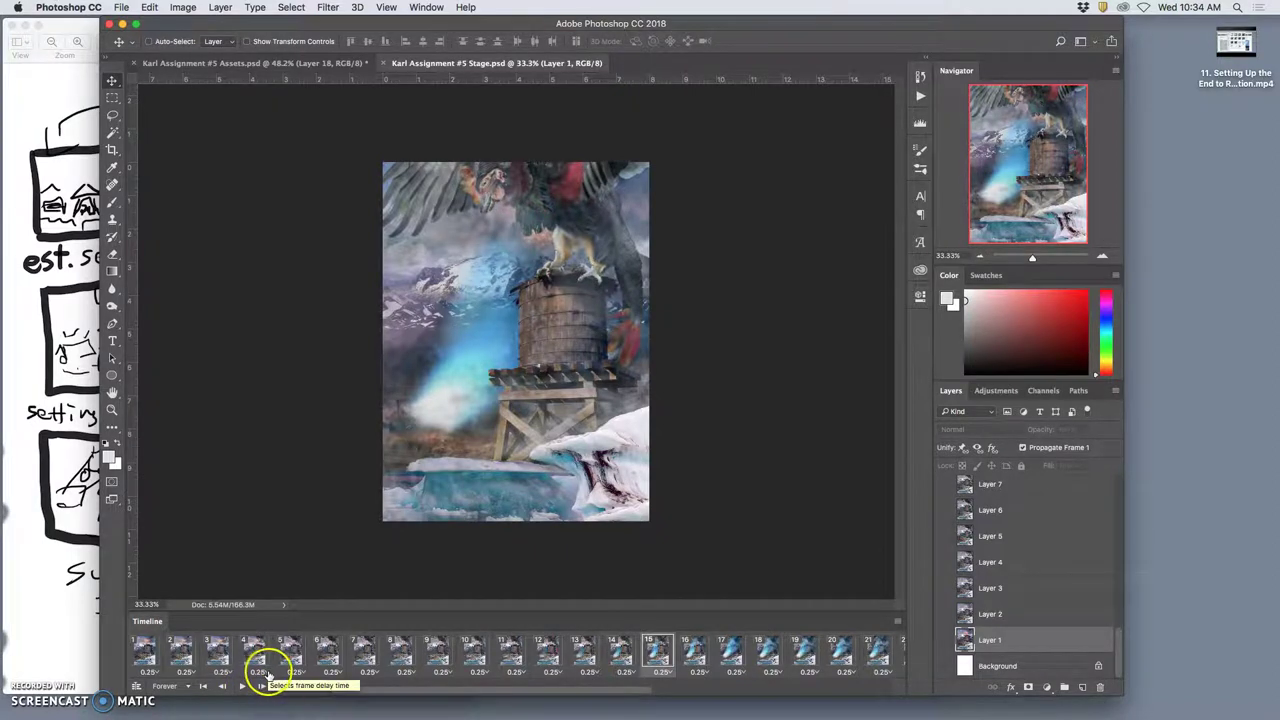
left_click(121, 8)
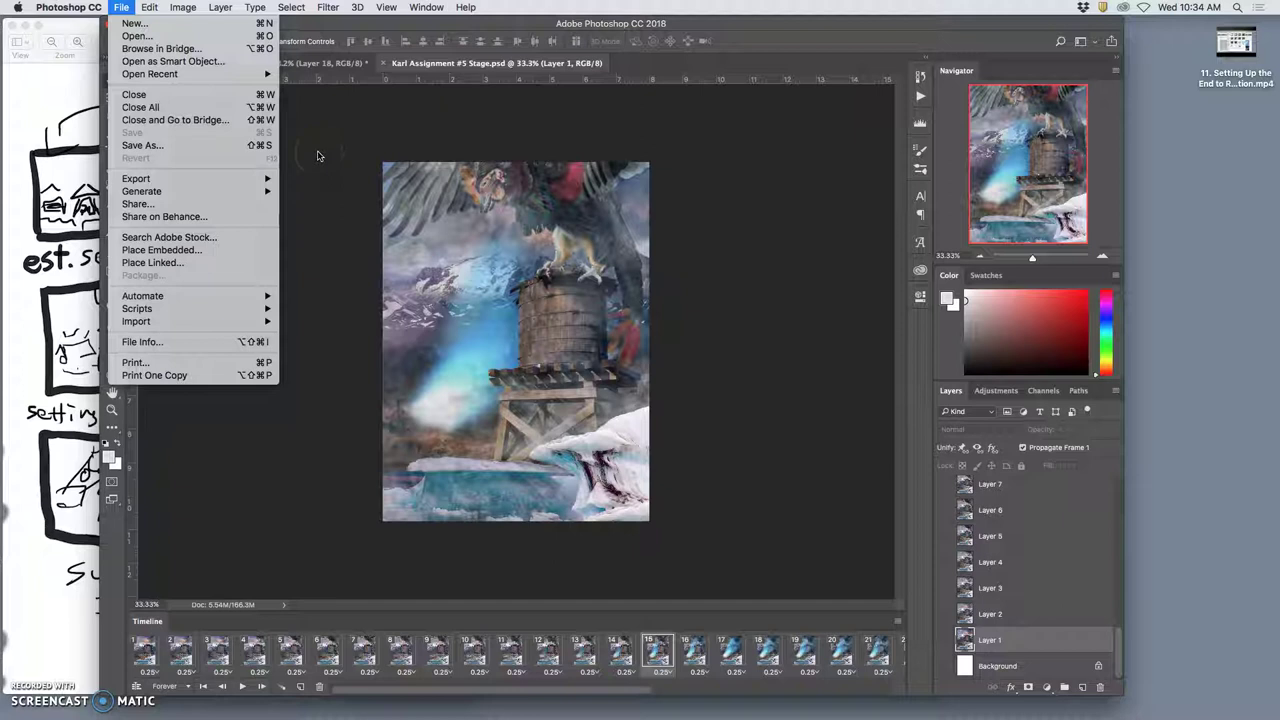
Open File > Export > Save for Web (Legacy) for the animation
left_click(230, 148)
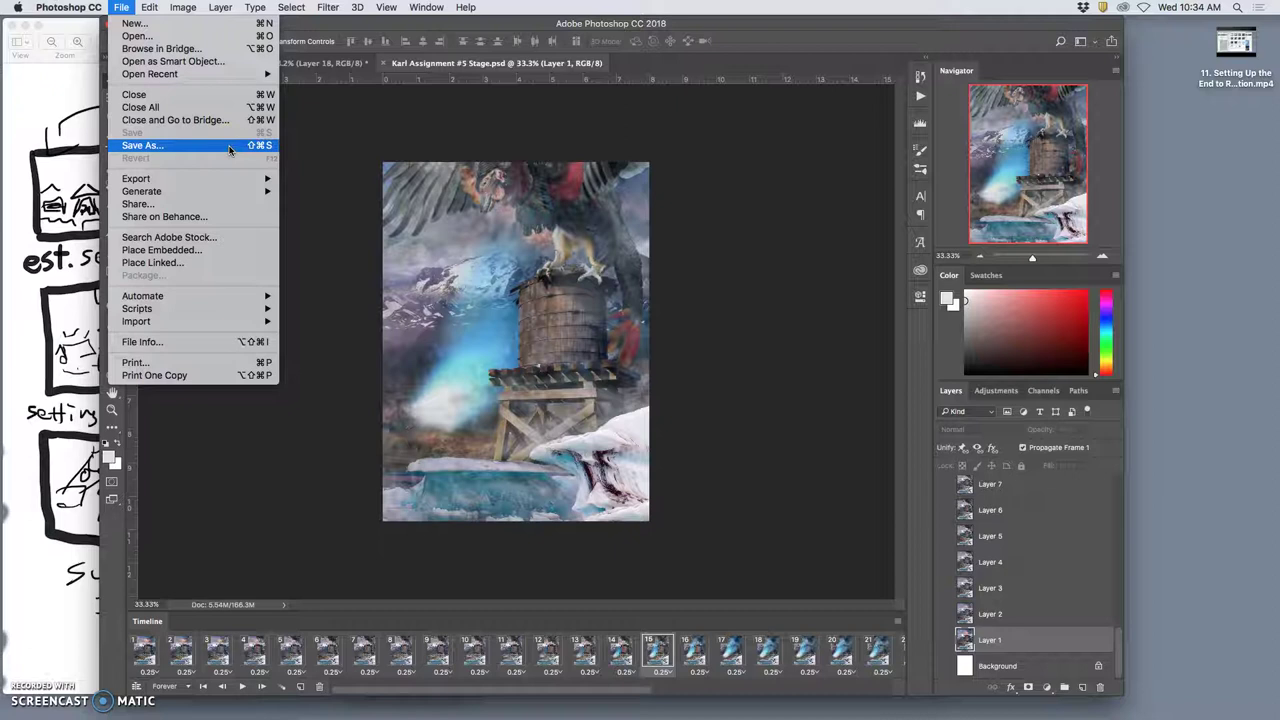
left_click(220, 191)
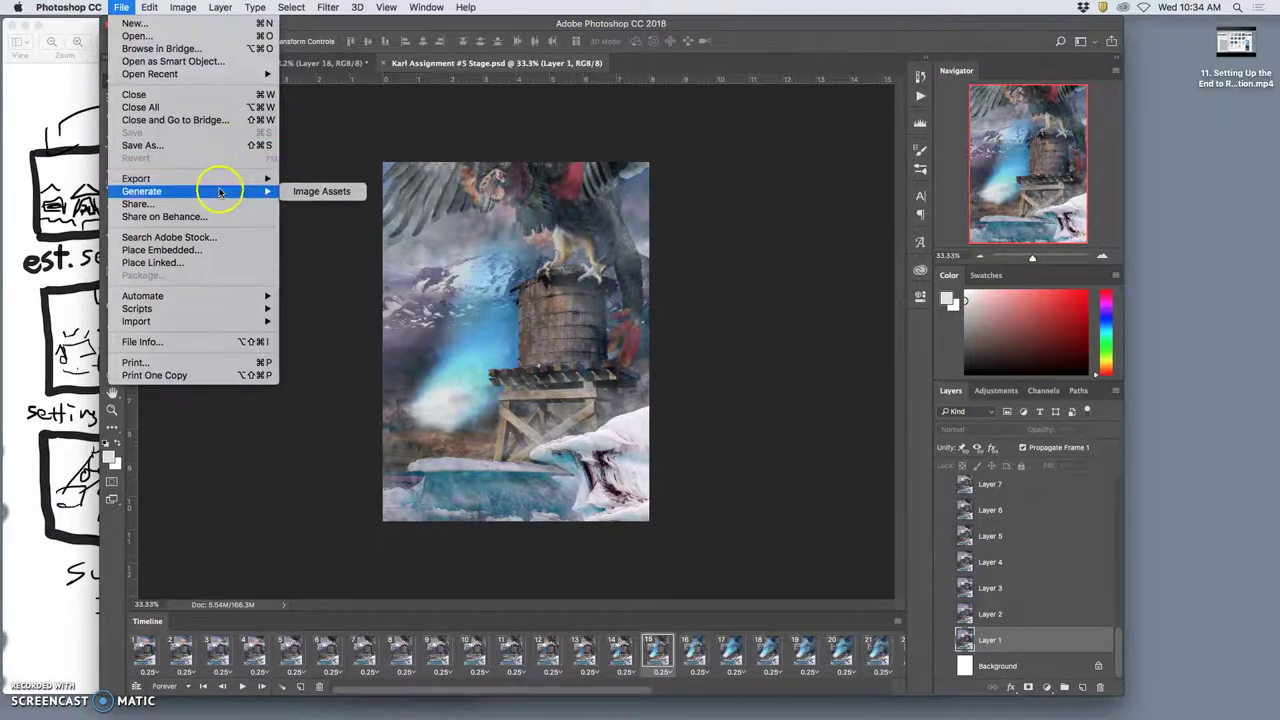
mouse_move(220, 181)
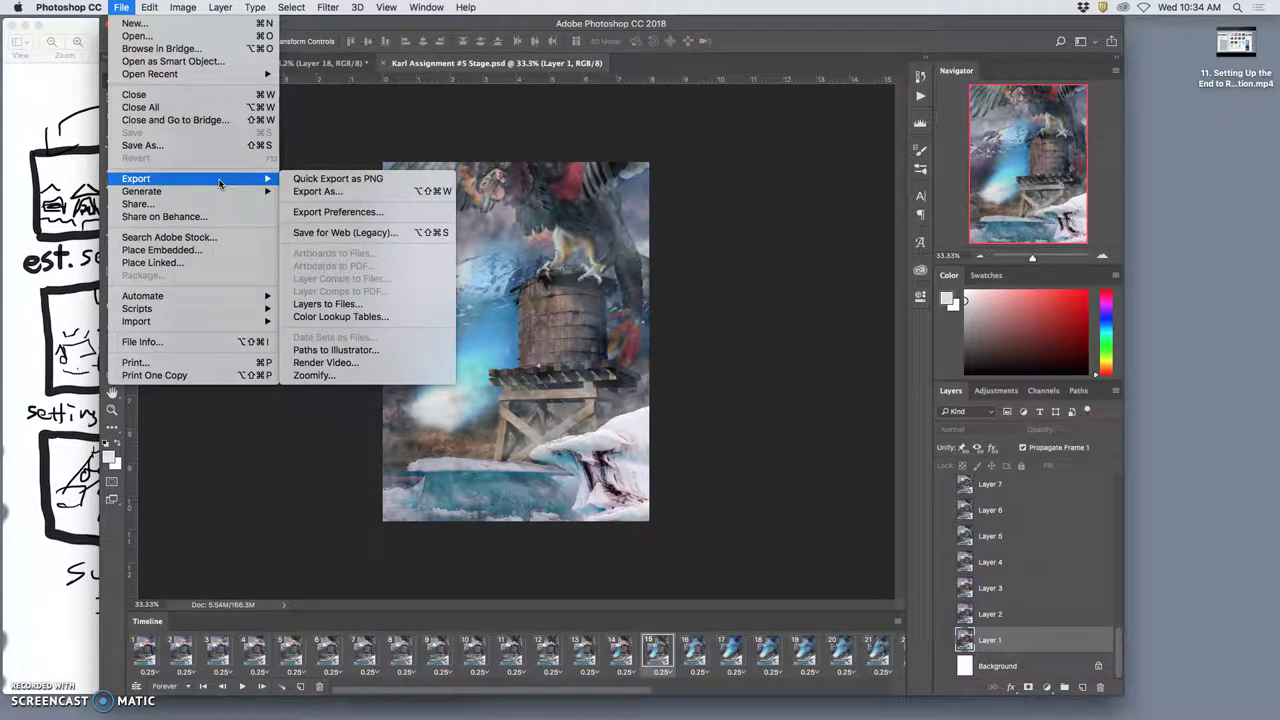
left_click(185, 180)
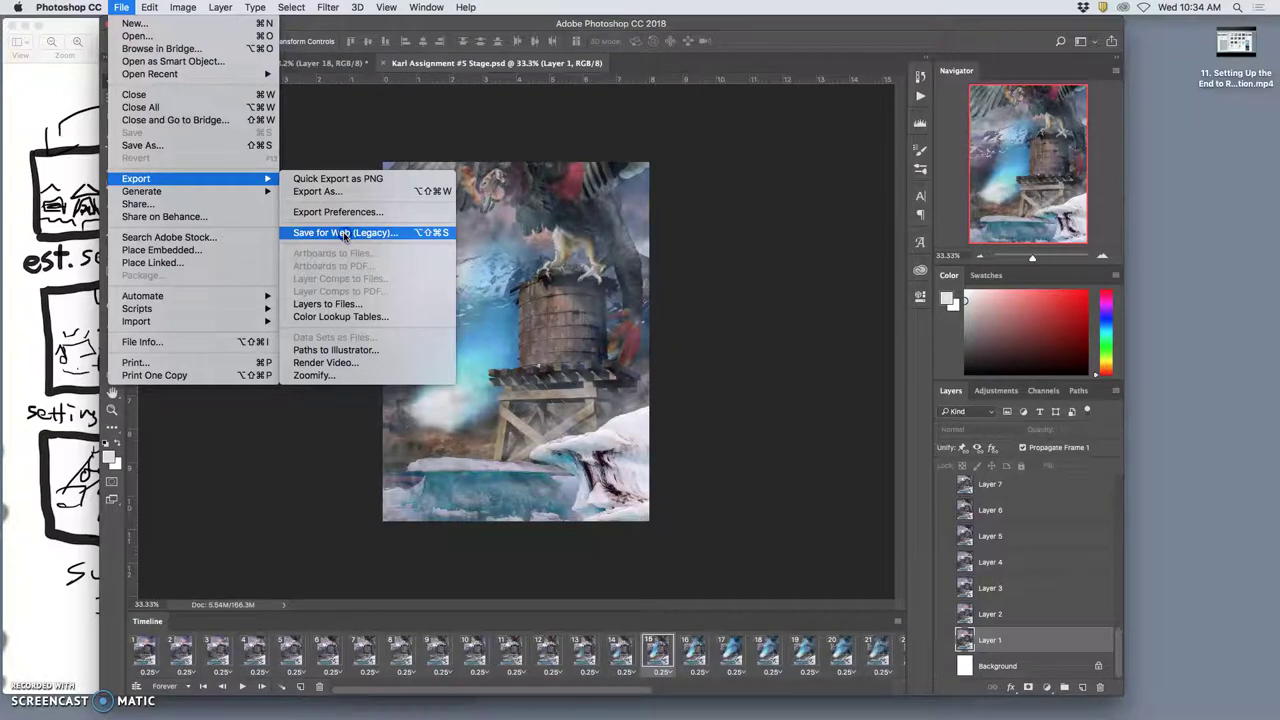
left_click(343, 233)
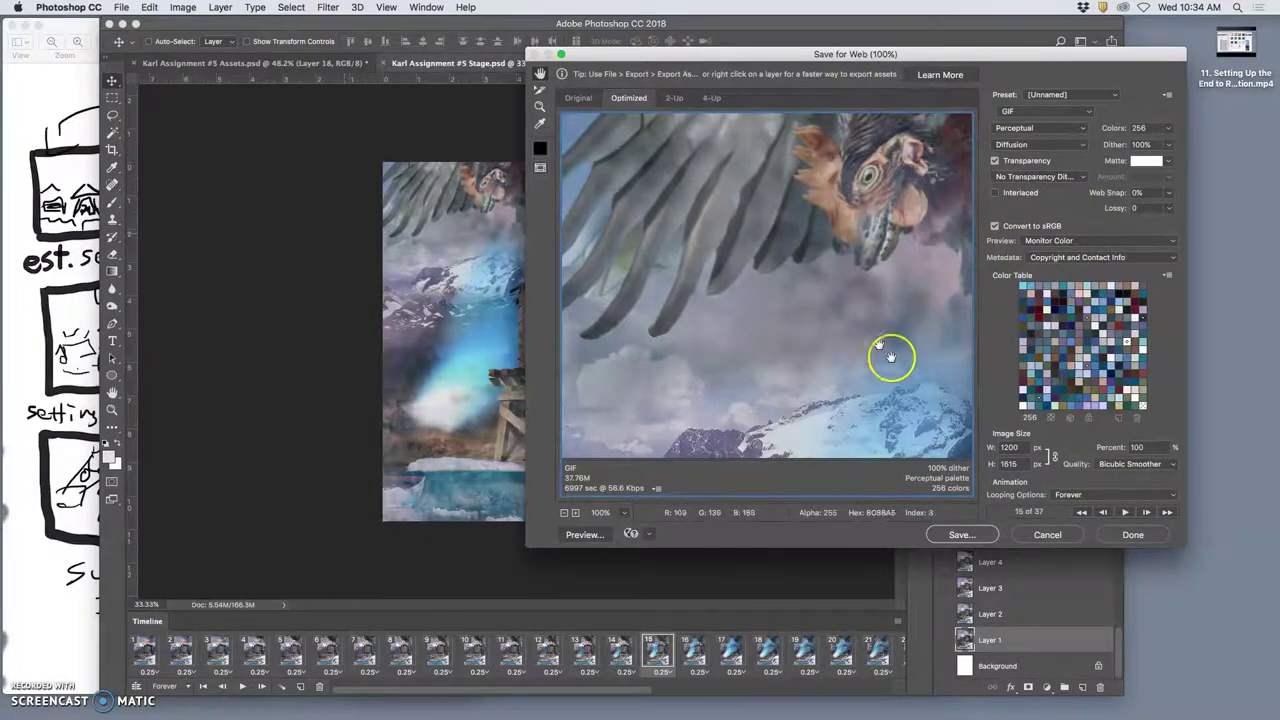
Zoom the export preview to 25%, switch colour reduction to Adaptive, and play the preview
left_click(564, 513)
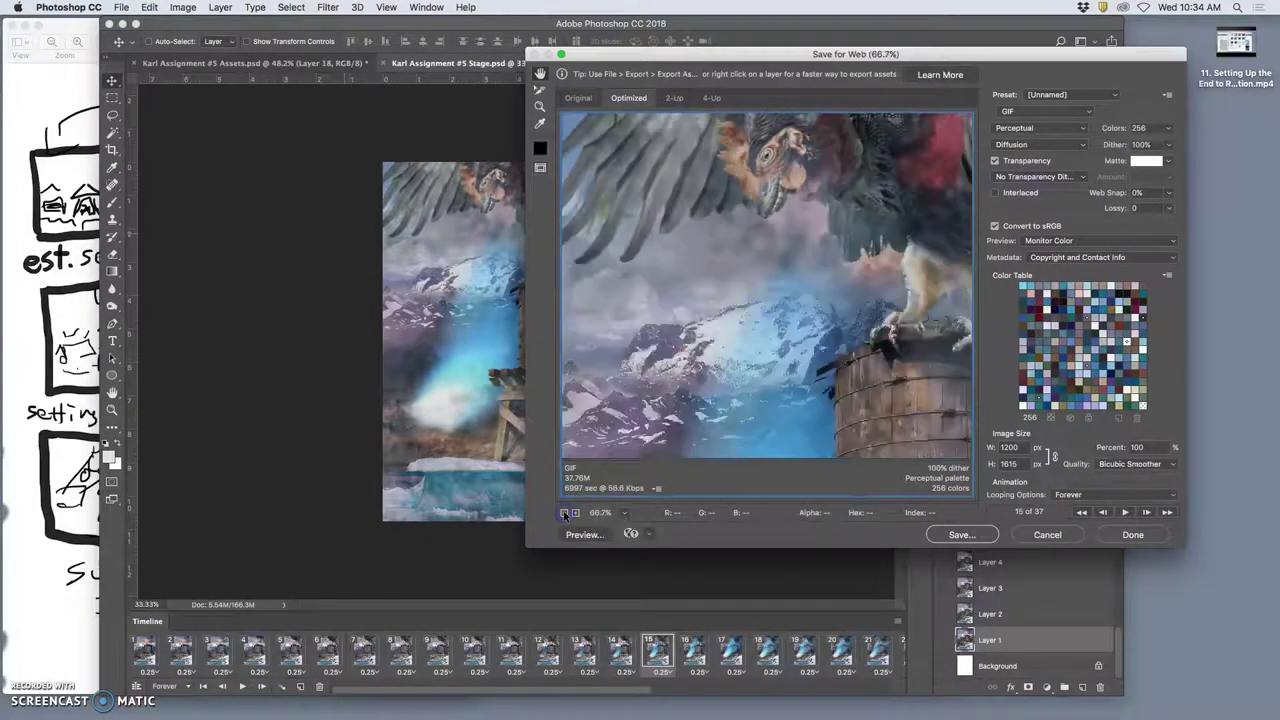
left_click(564, 513)
left_click(564, 513)
left_click(564, 513)
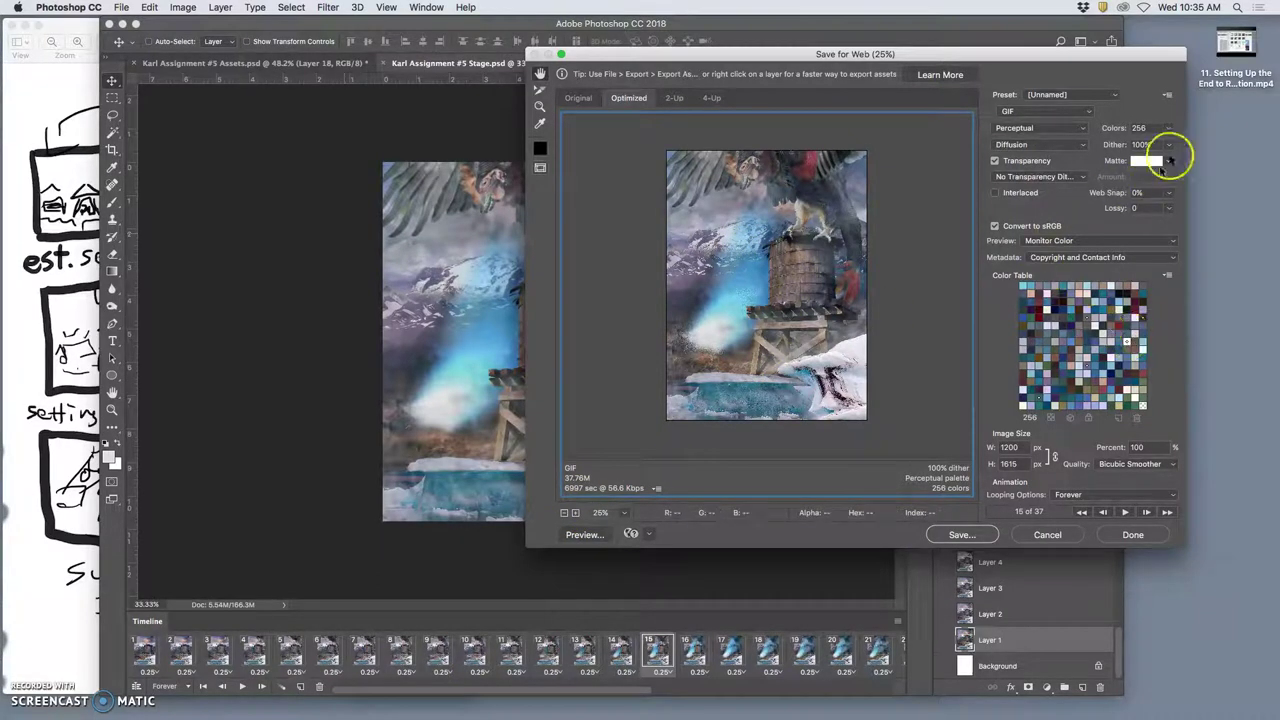
left_click(1145, 128)
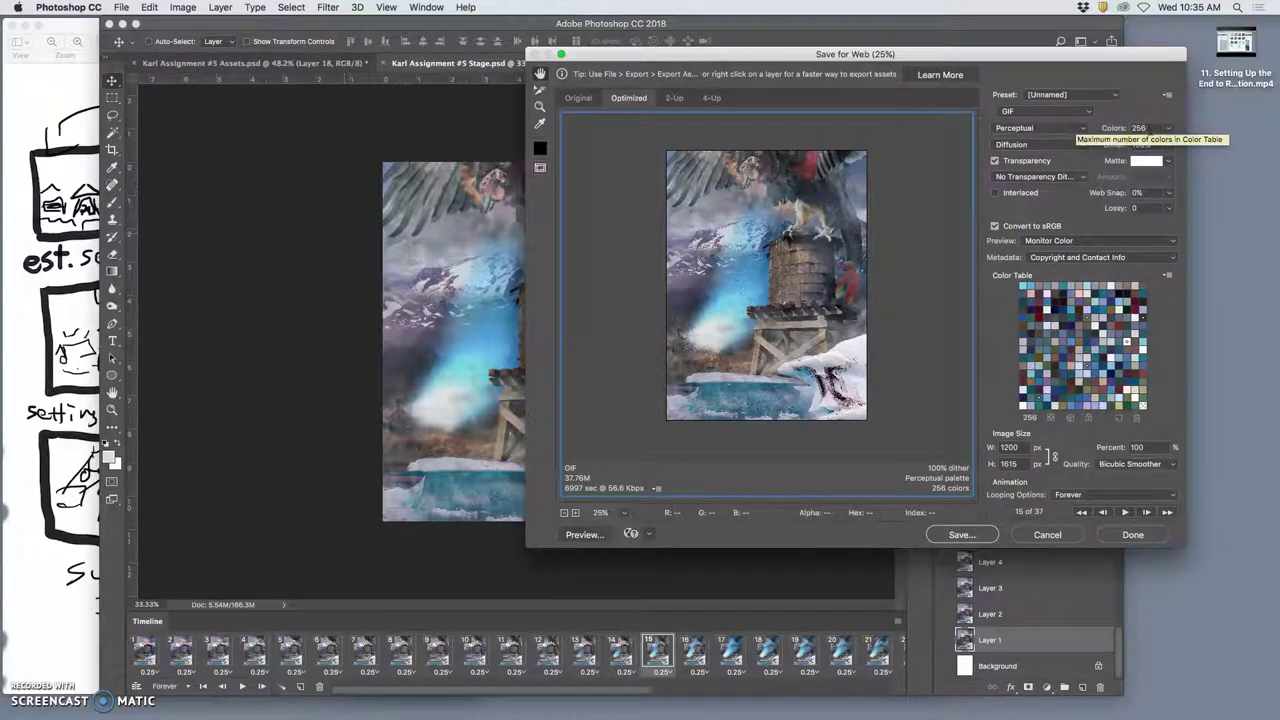
left_click(1058, 129)
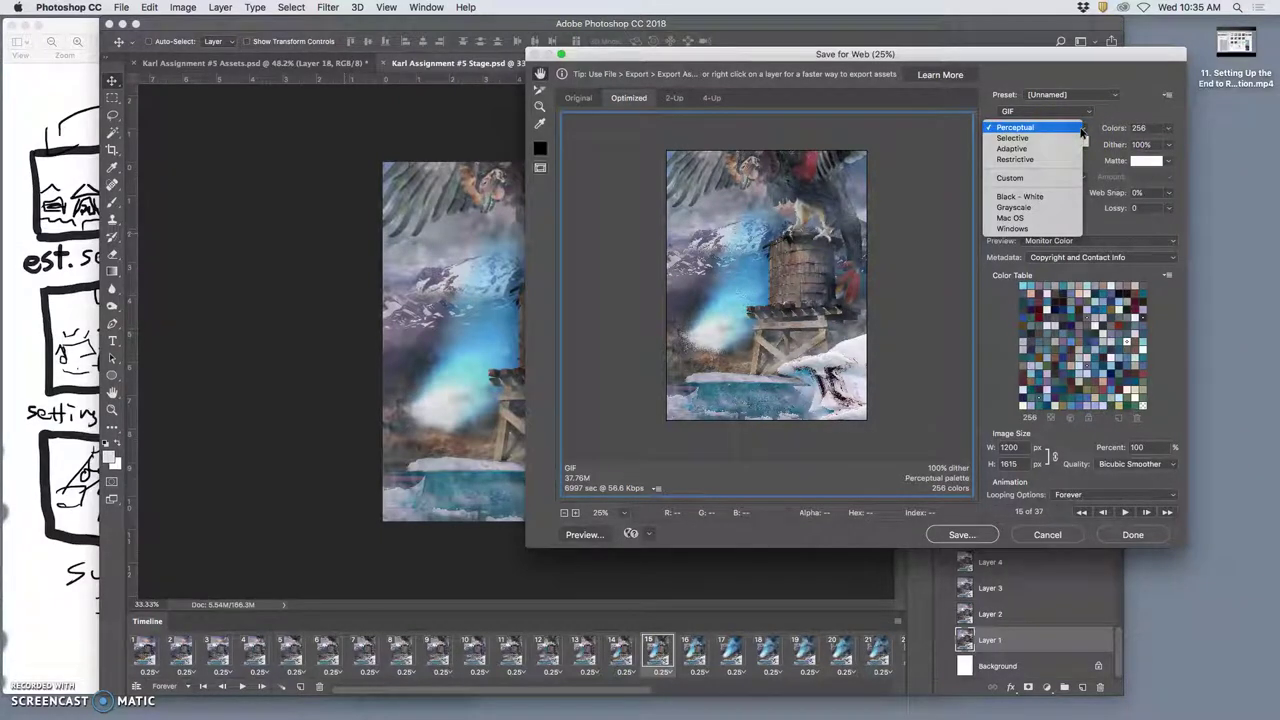
left_click(1063, 139)
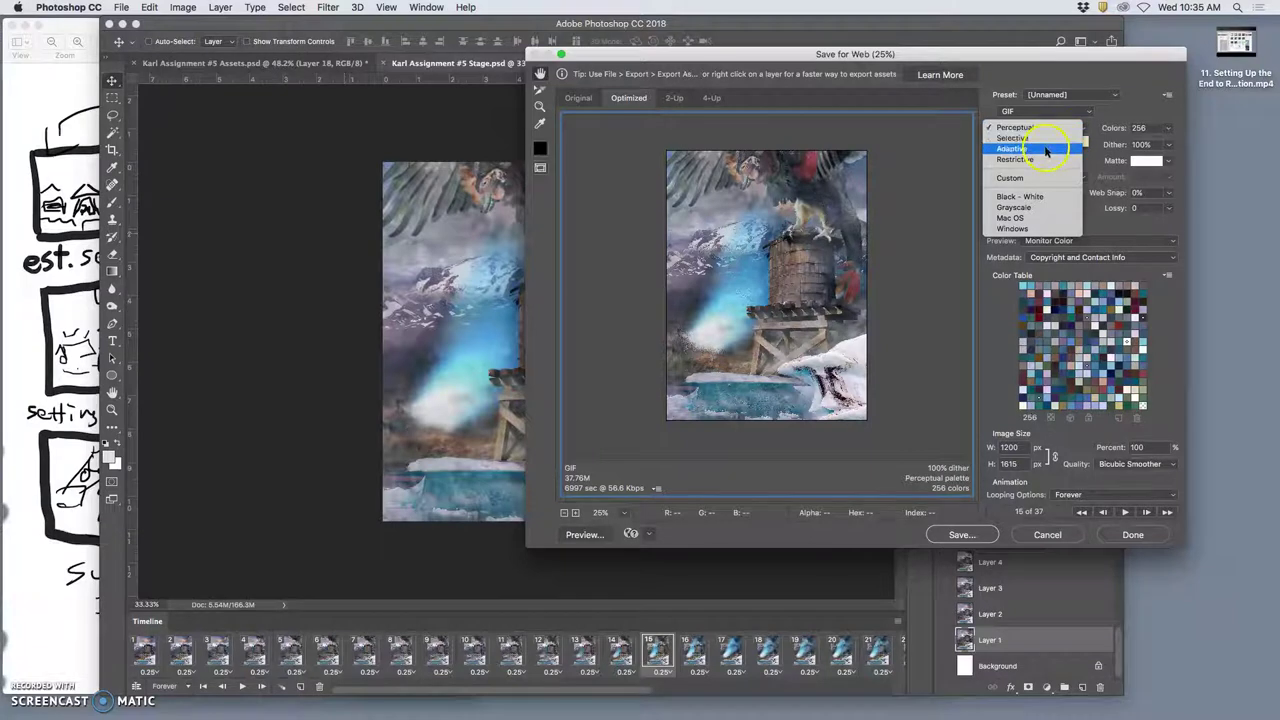
left_click(1044, 149)
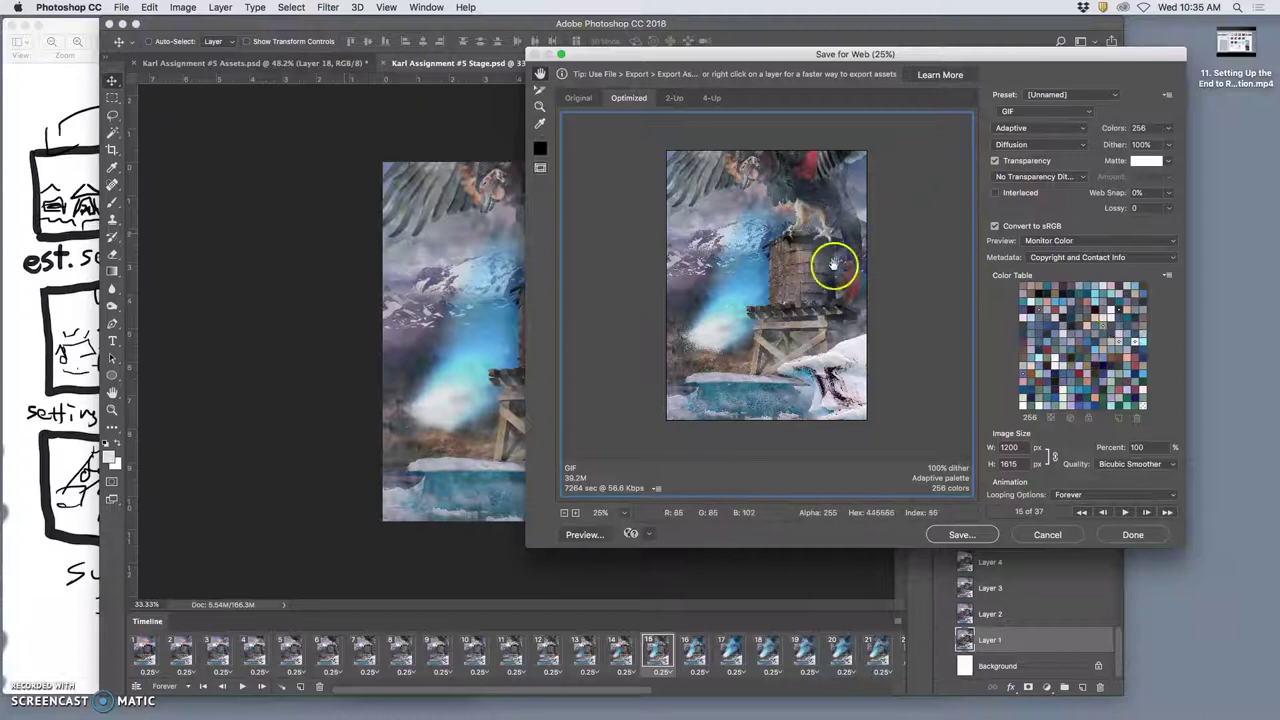
left_click(1124, 514)
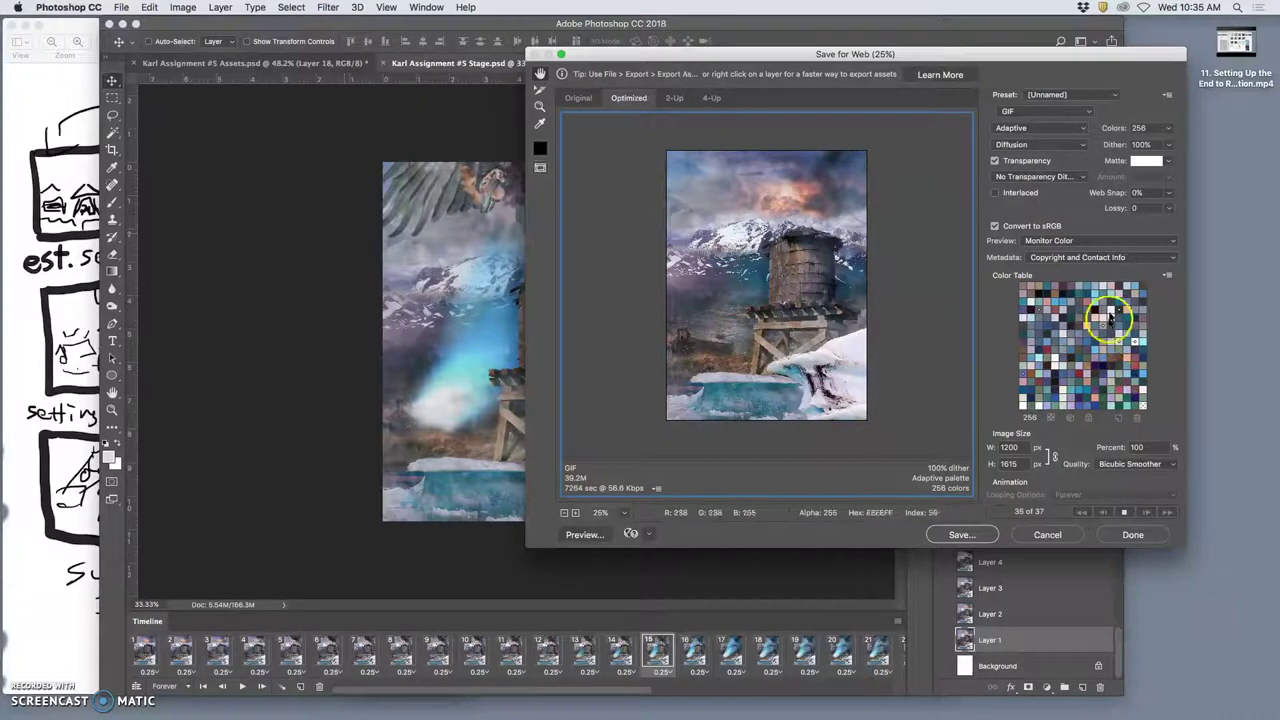
left_click(1122, 466)
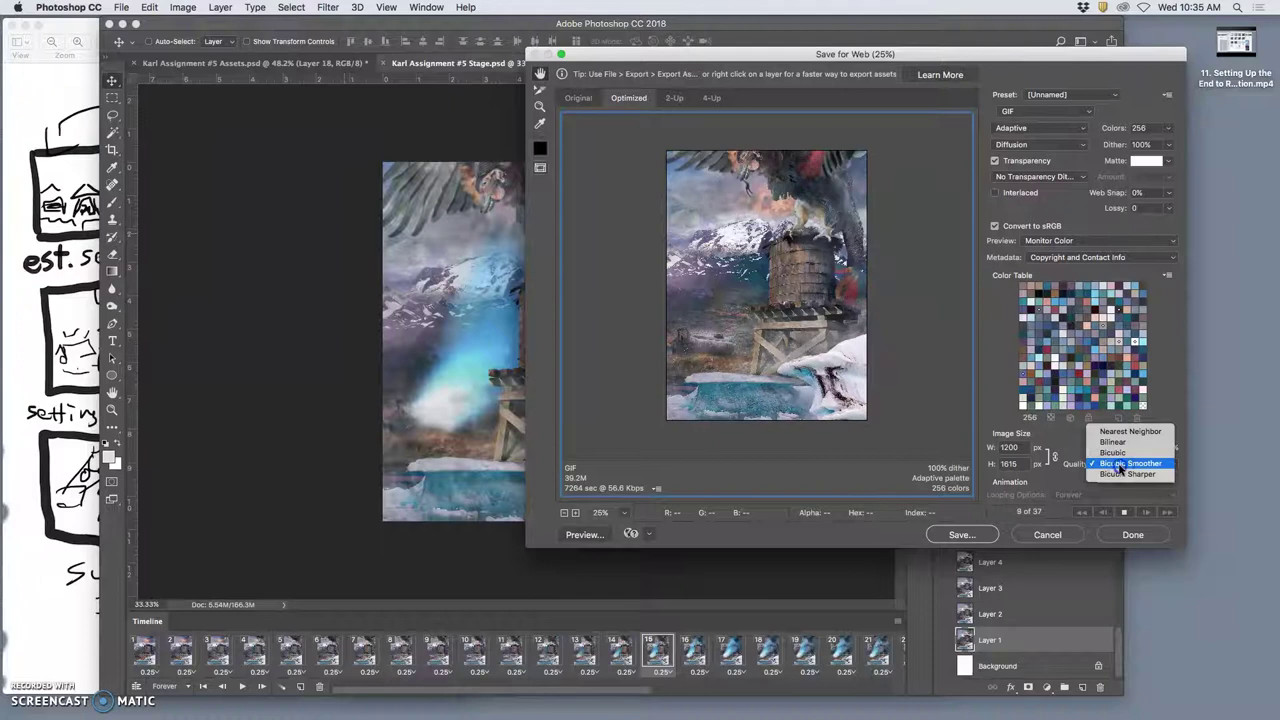
left_click(1125, 464)
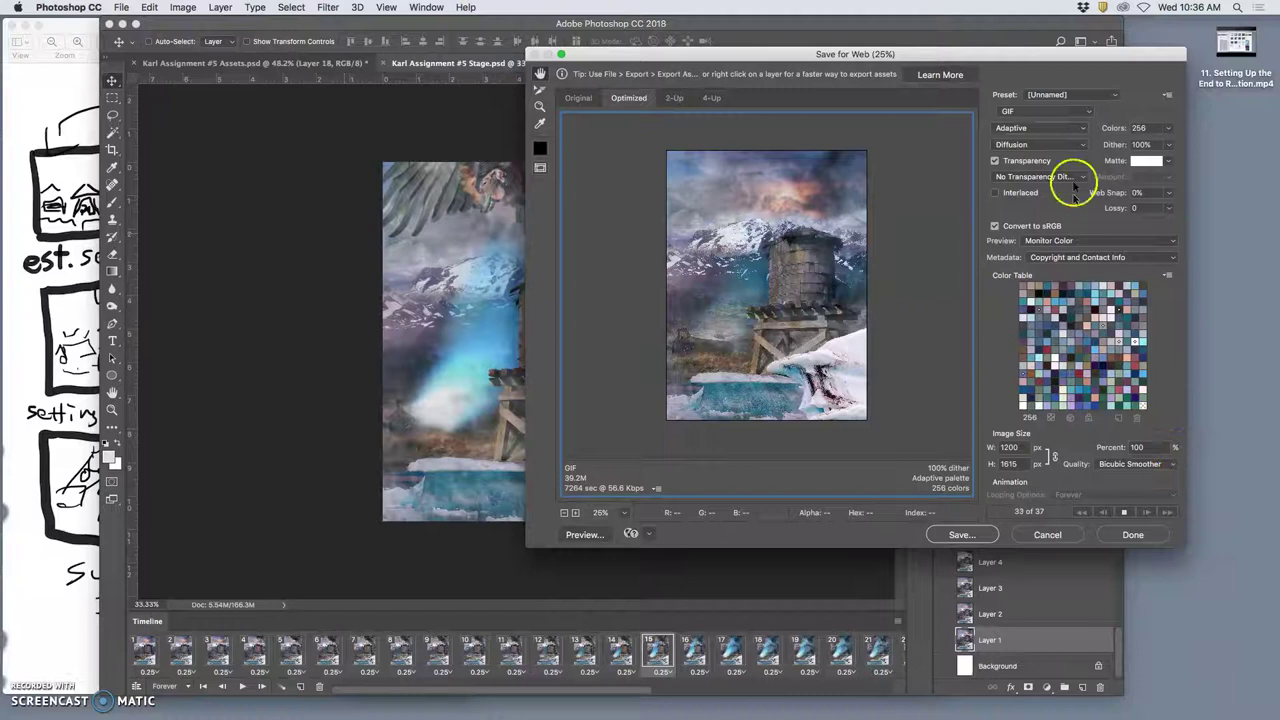
left_click(1040, 128)
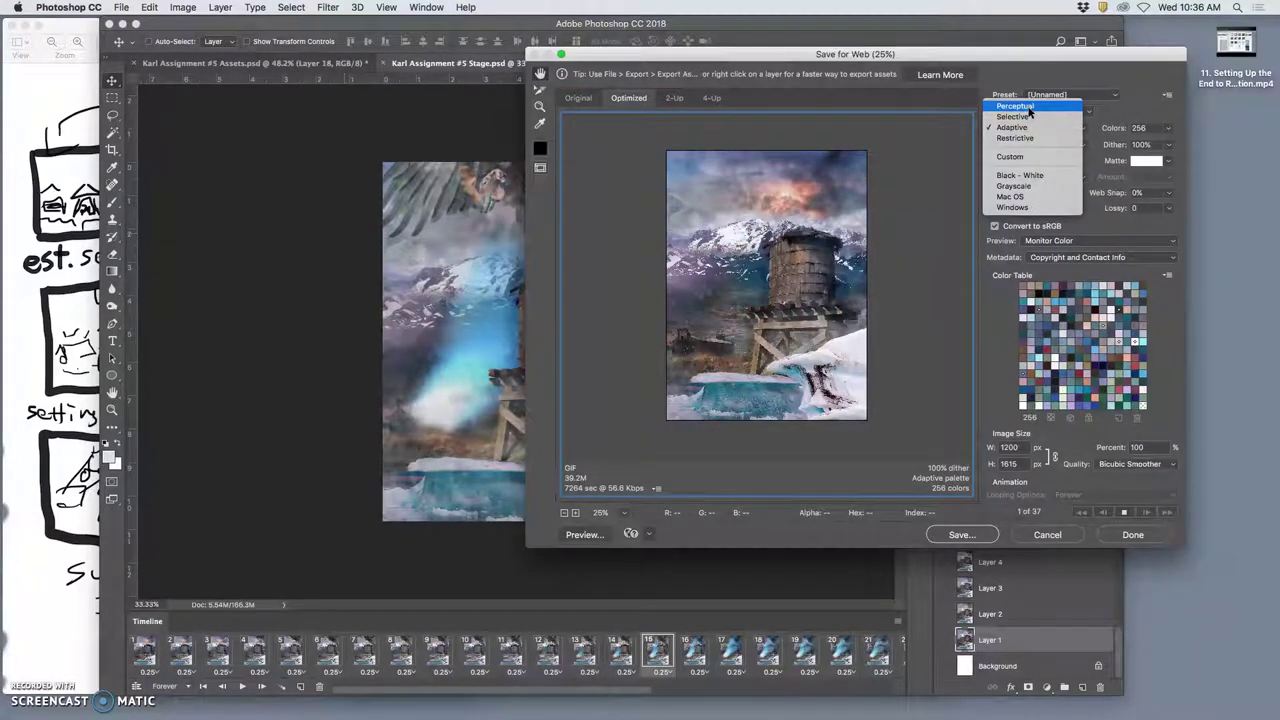
left_click(1028, 108)
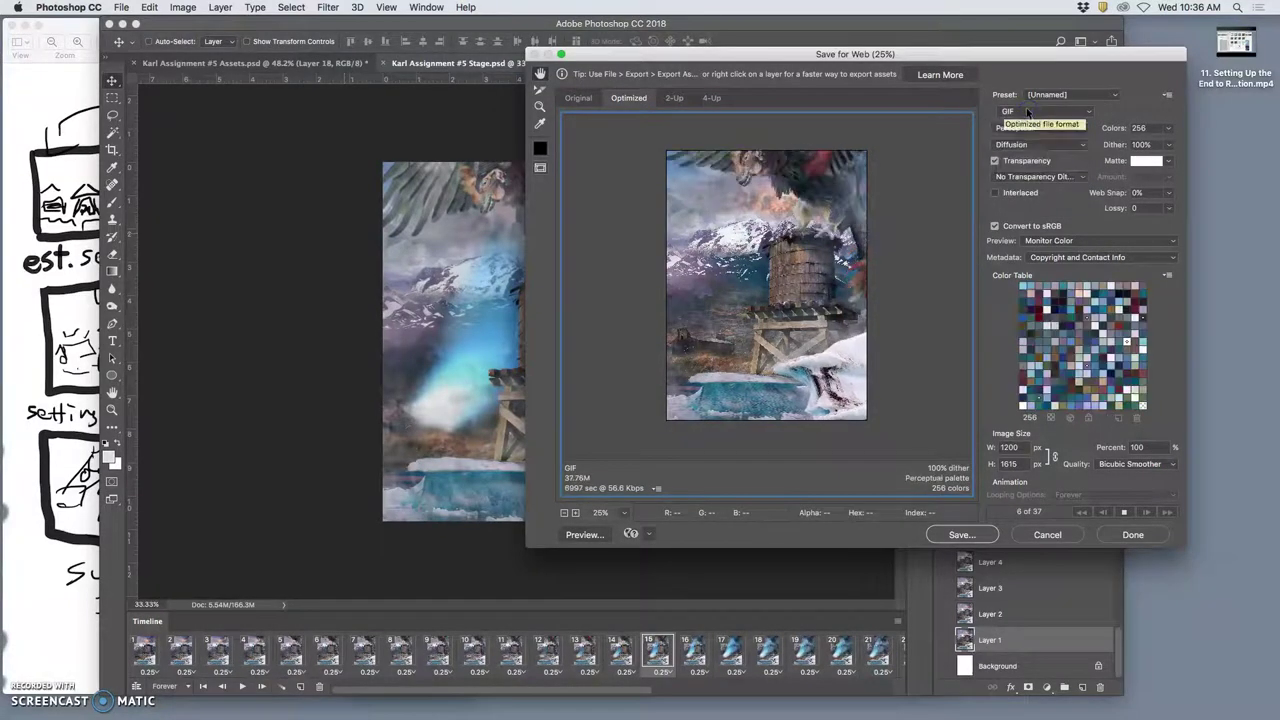
left_click(1027, 114)
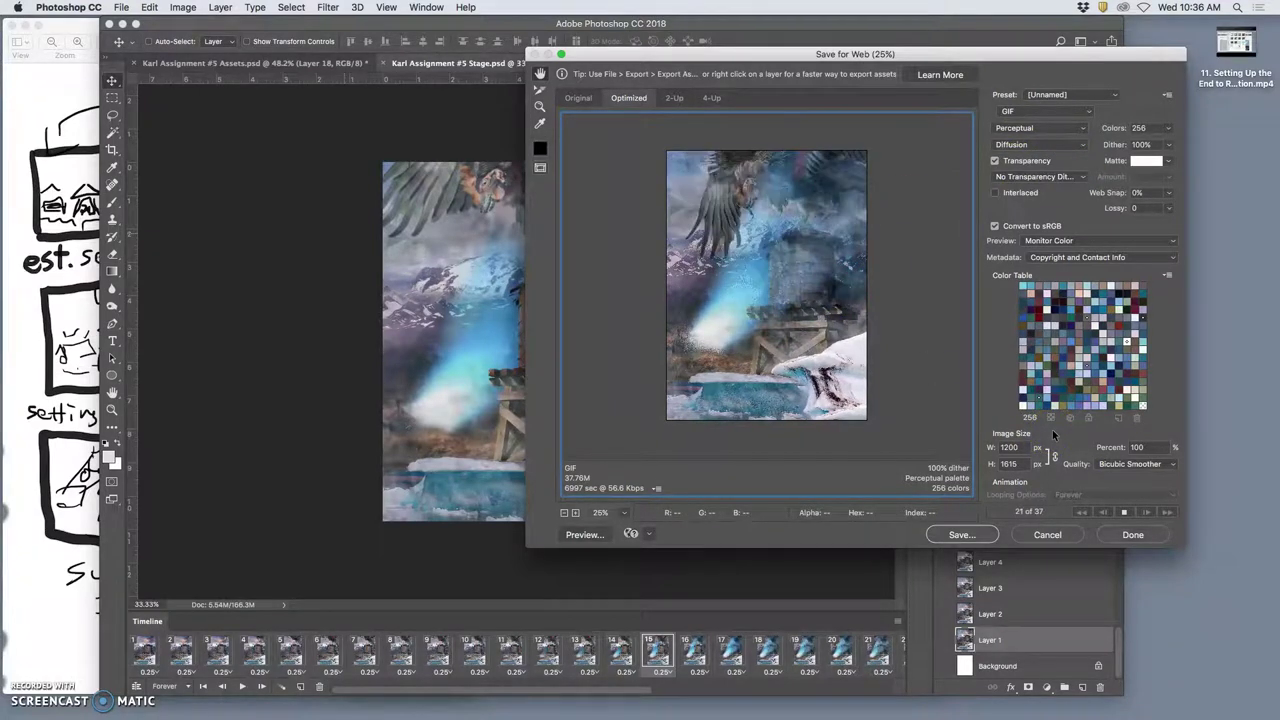
left_click(882, 401)
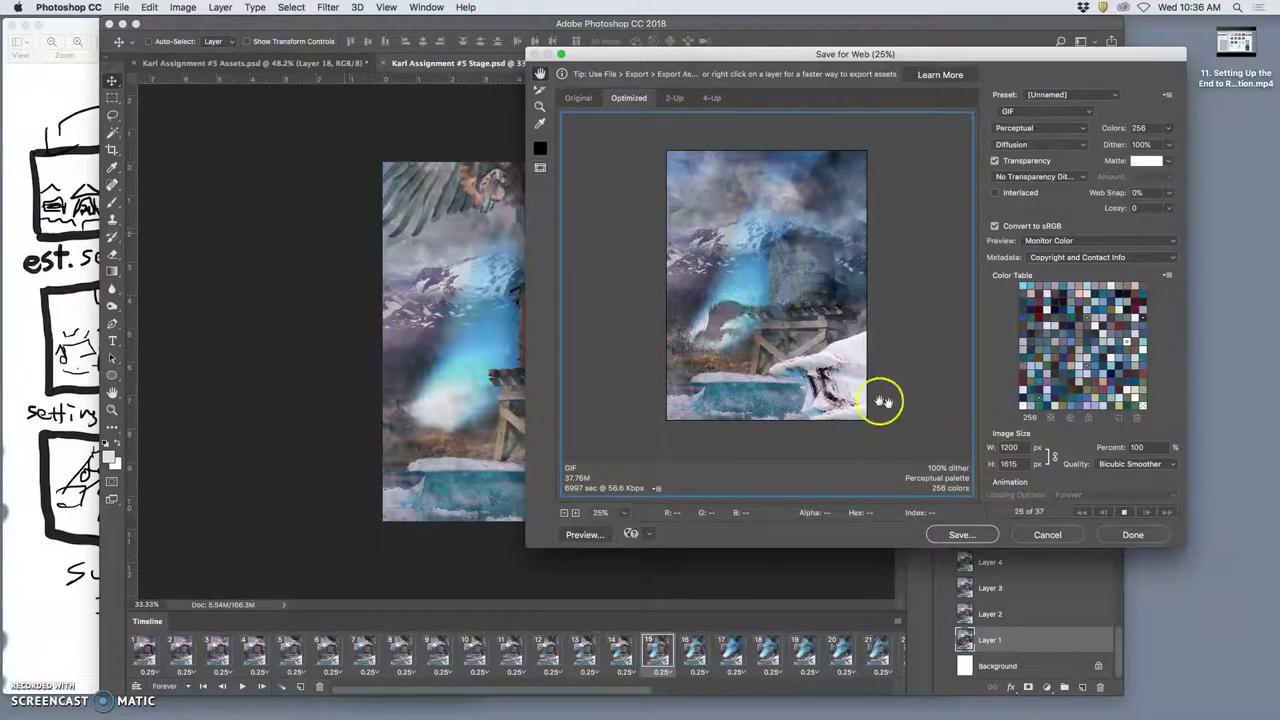
left_click(1032, 128)
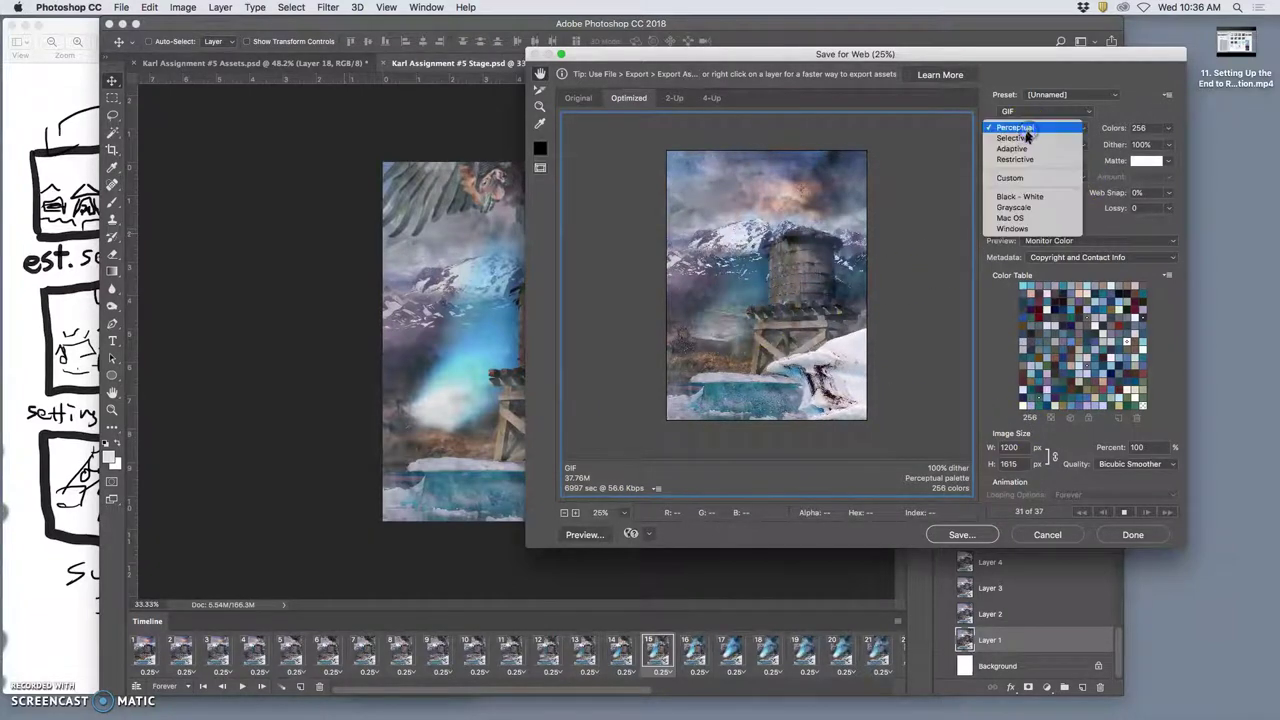
left_click(1011, 148)
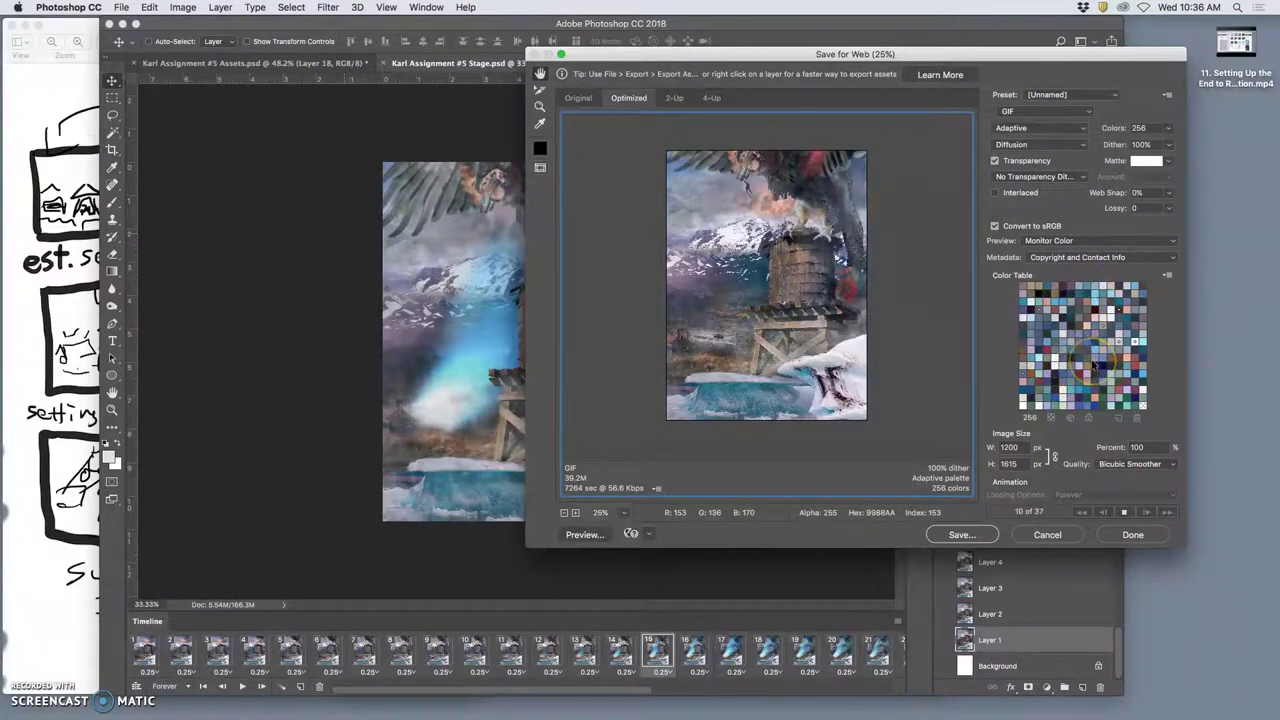
Save the GIF to the Desktop, editing the name to end in Assignment-5-Animation.gif
left_click(975, 536)
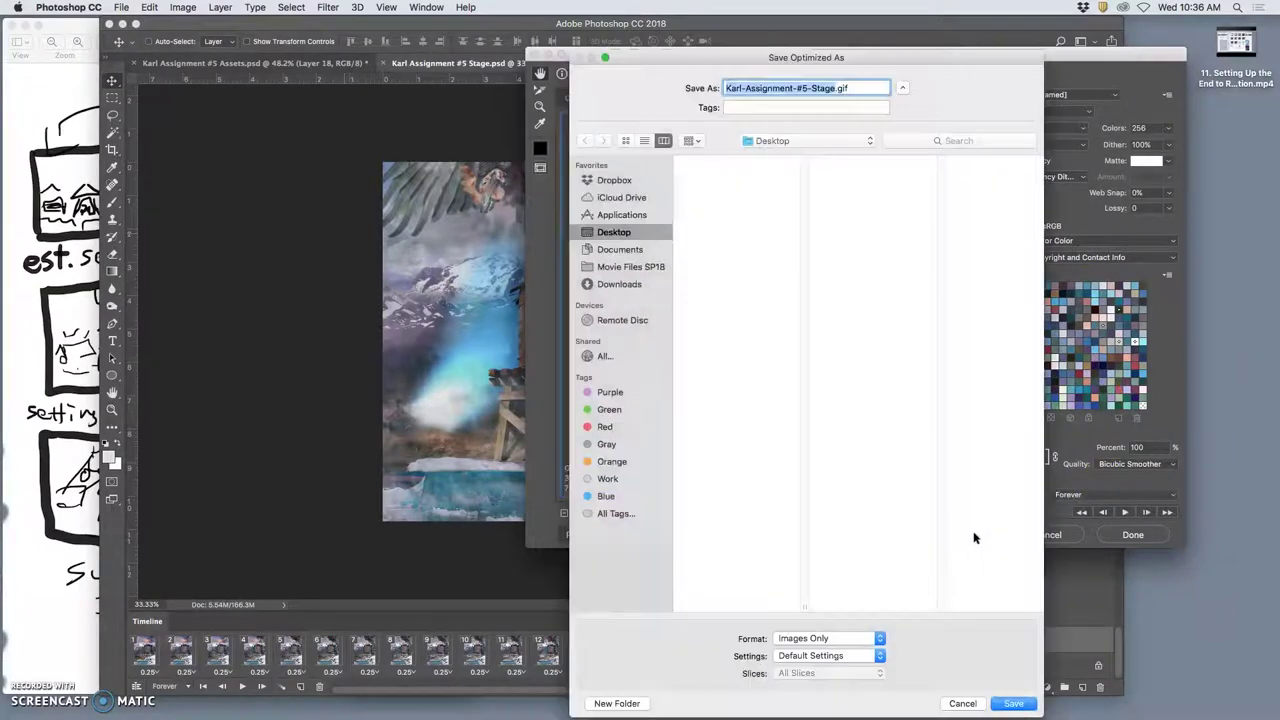
left_click(812, 90)
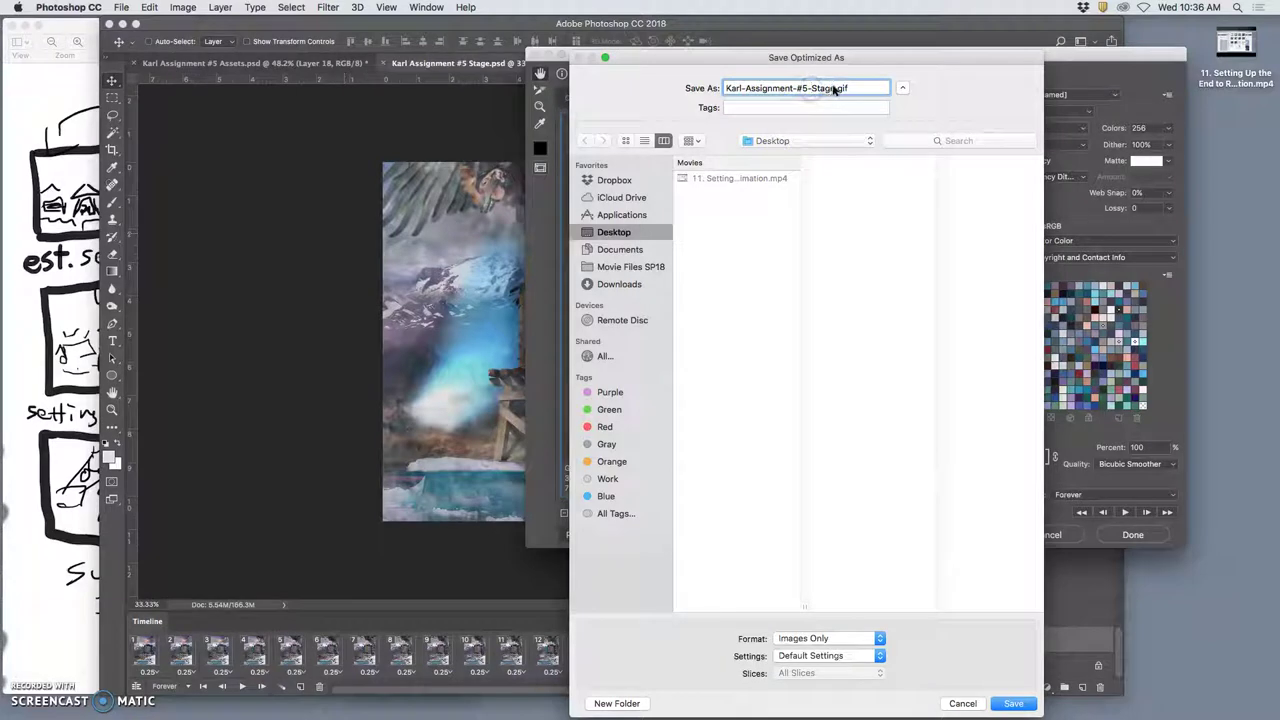
double_click(810, 88)
left_click(801, 89)
key("BackSpace")
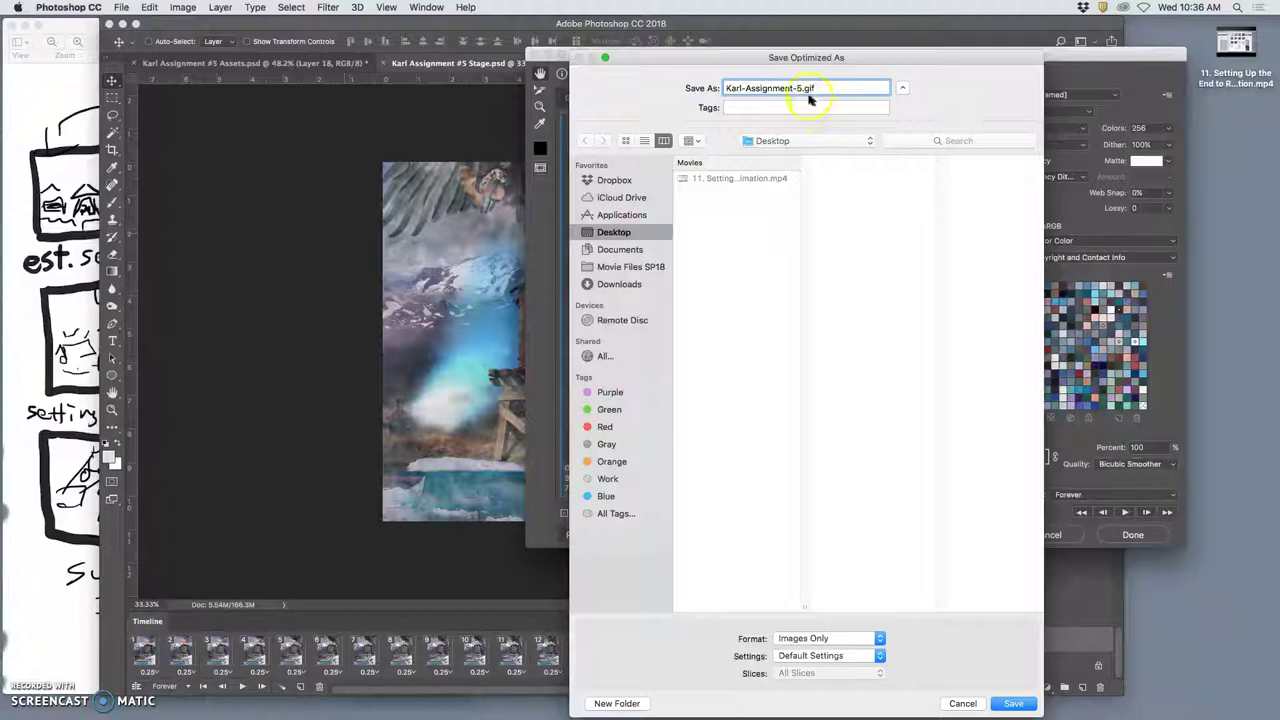
type("1")
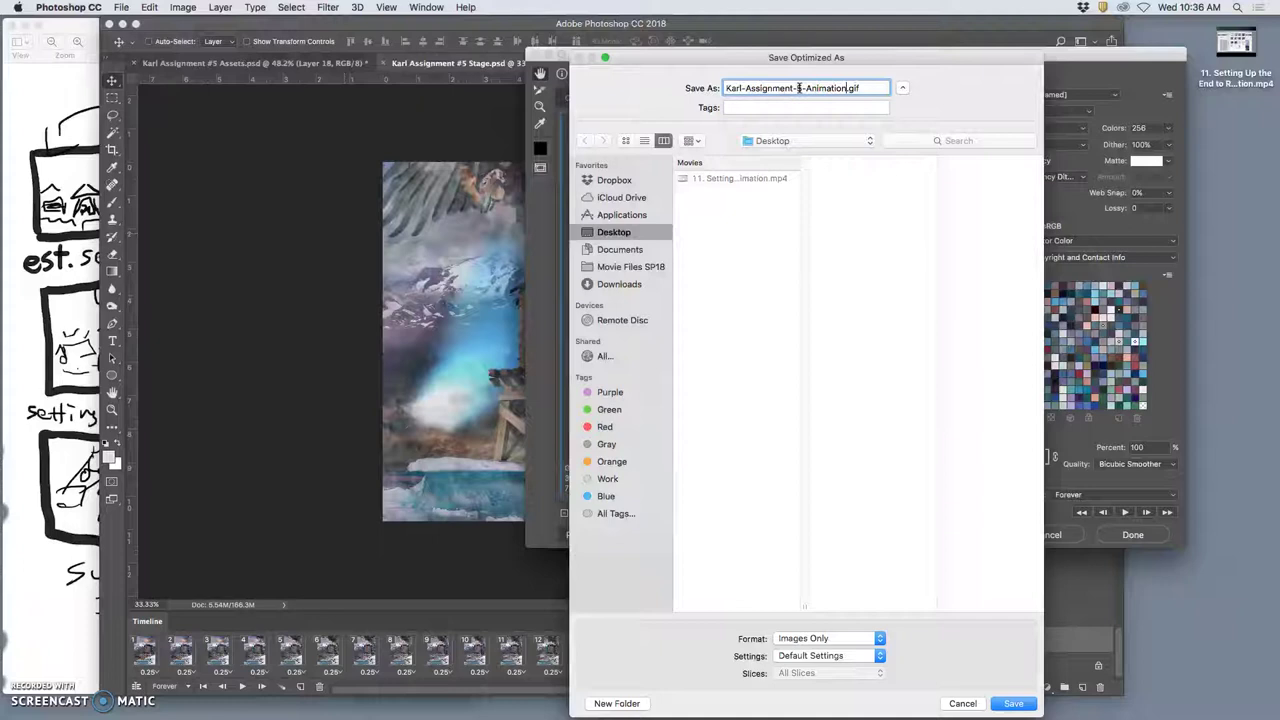
left_click(1014, 704)
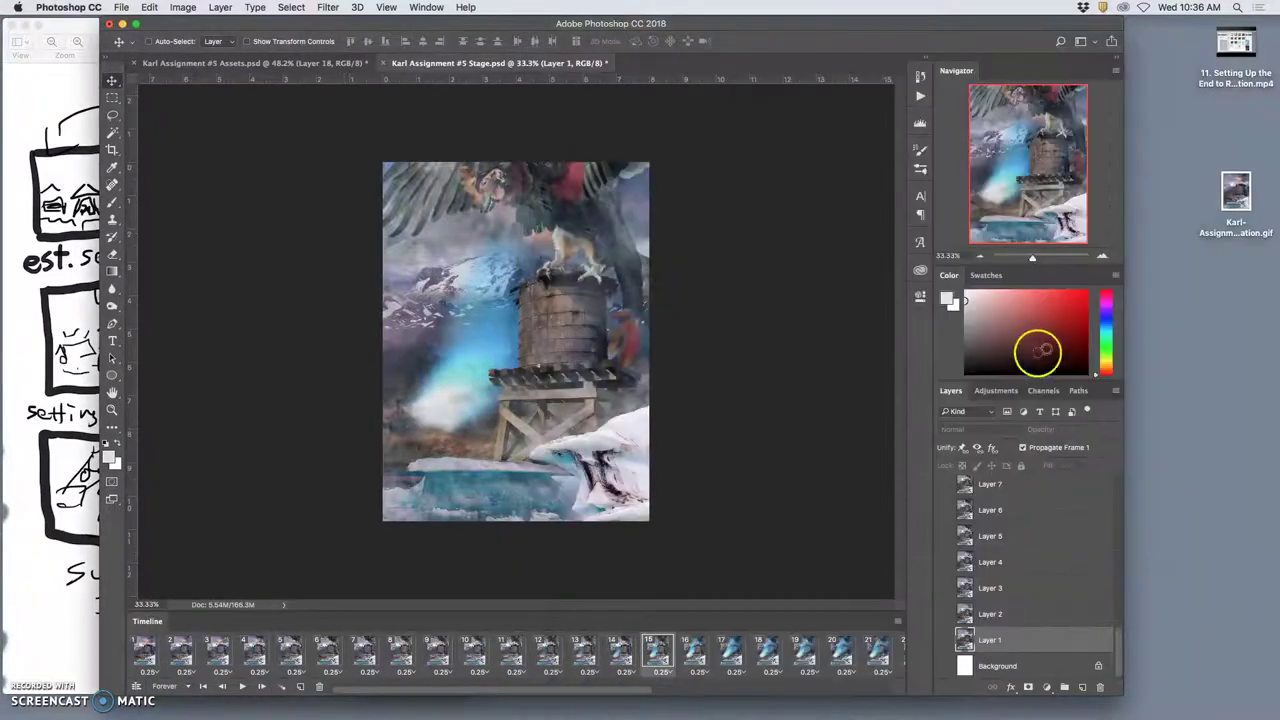
Open the Assignment-5-Animation GIF on the Desktop with Safari
left_click_drag(1236, 205, 1240, 134)
right_click(1236, 131)
mouse_move(1201, 150)
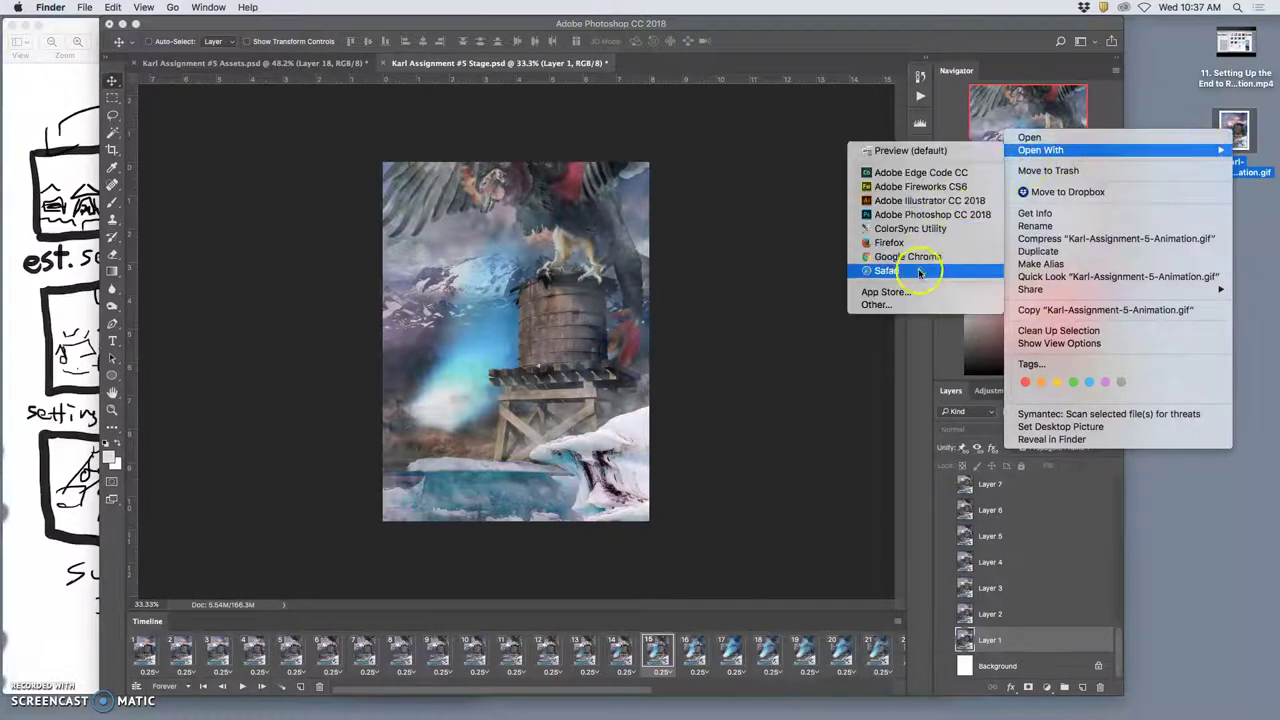
left_click(914, 275)
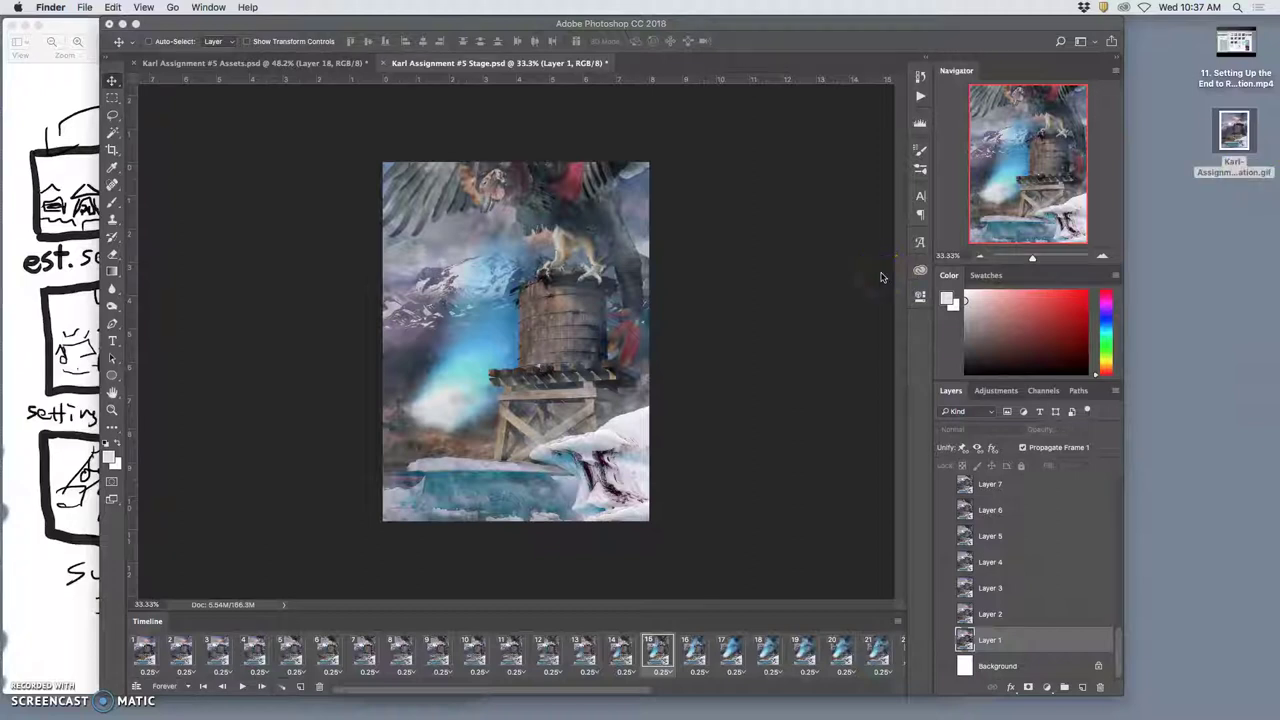
left_click(876, 280)
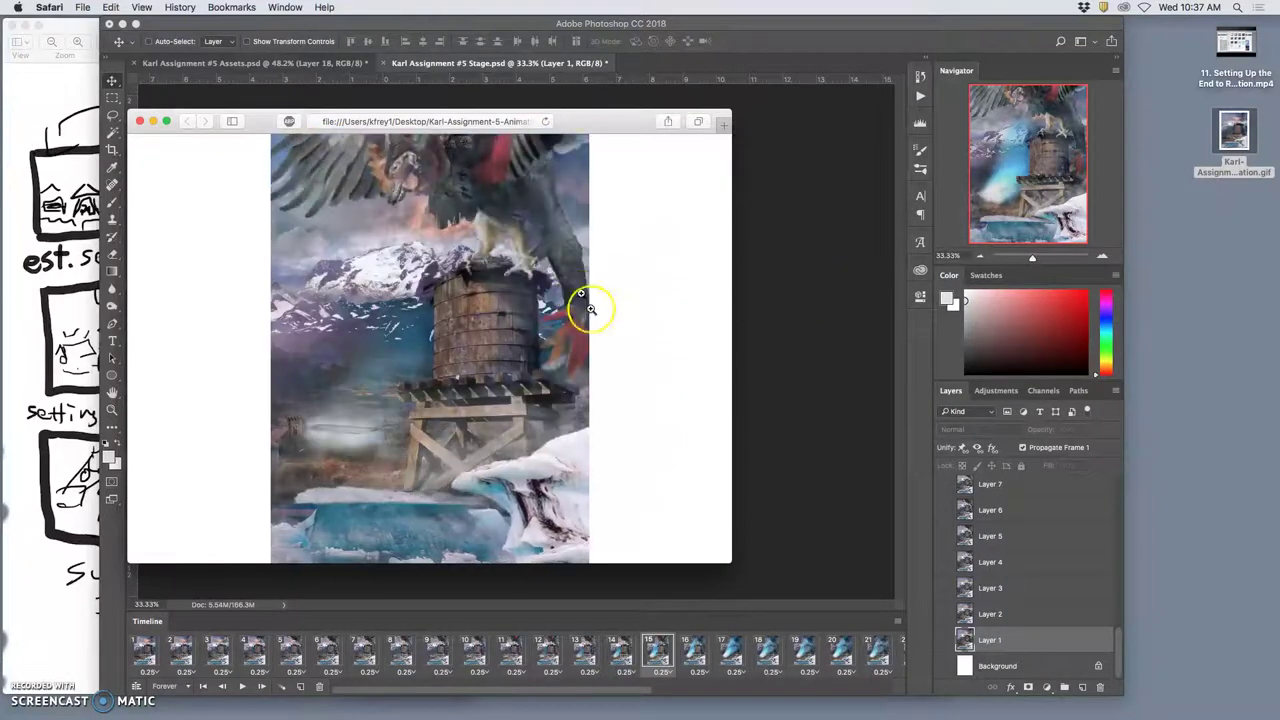
Enlarge the Safari window so the looping GIF displays bigger
left_click_drag(731, 561, 768, 590)
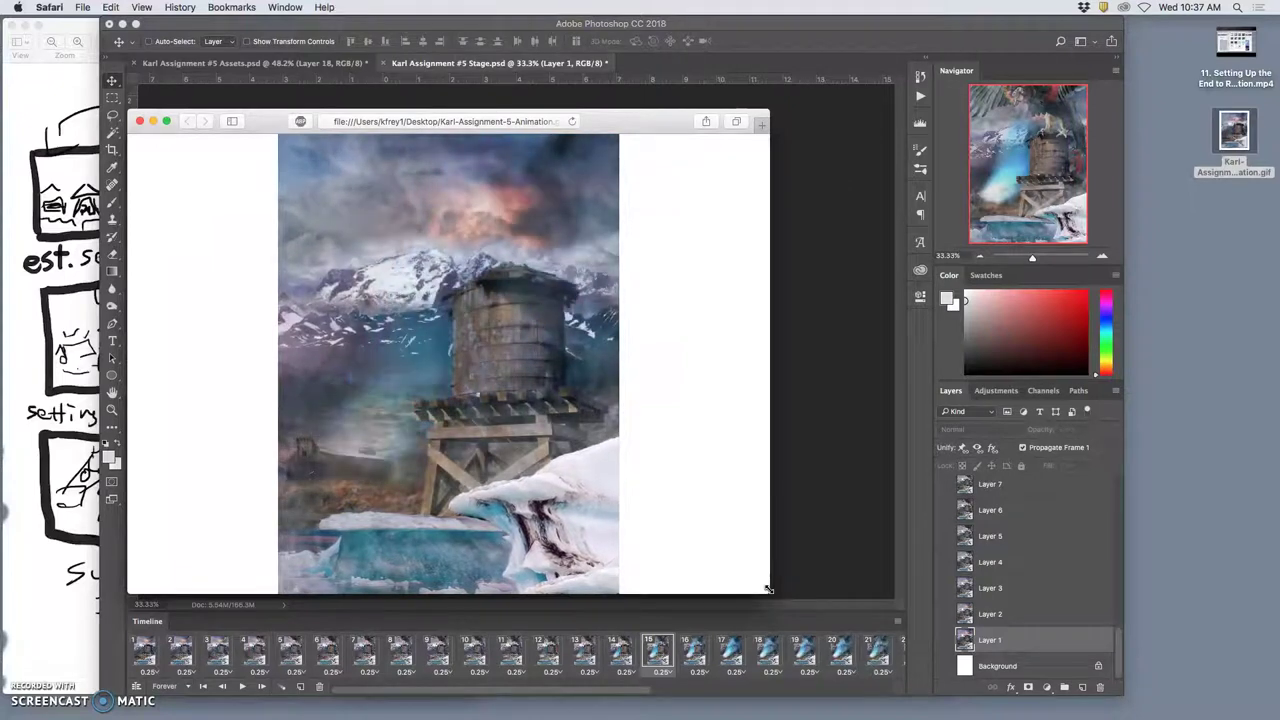
left_click_drag(768, 590, 886, 612)
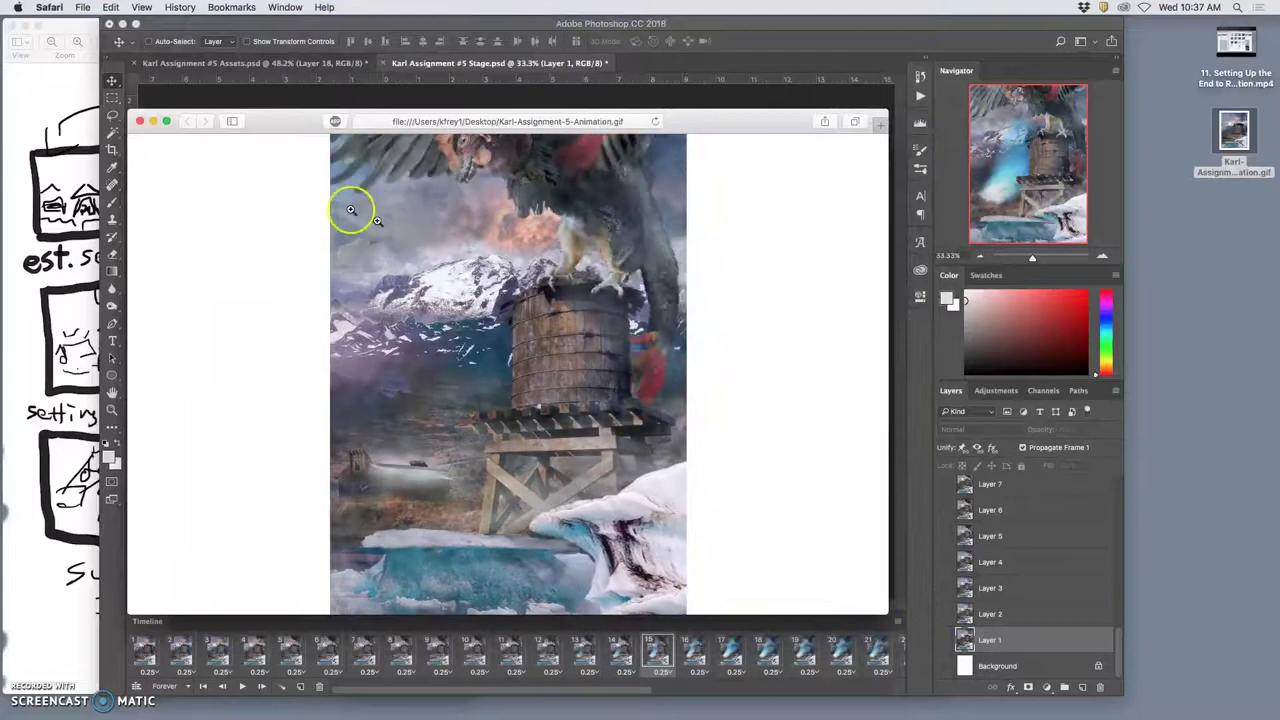
Close the Safari window and select Layer 30 in the Photoshop document
left_click(157, 121)
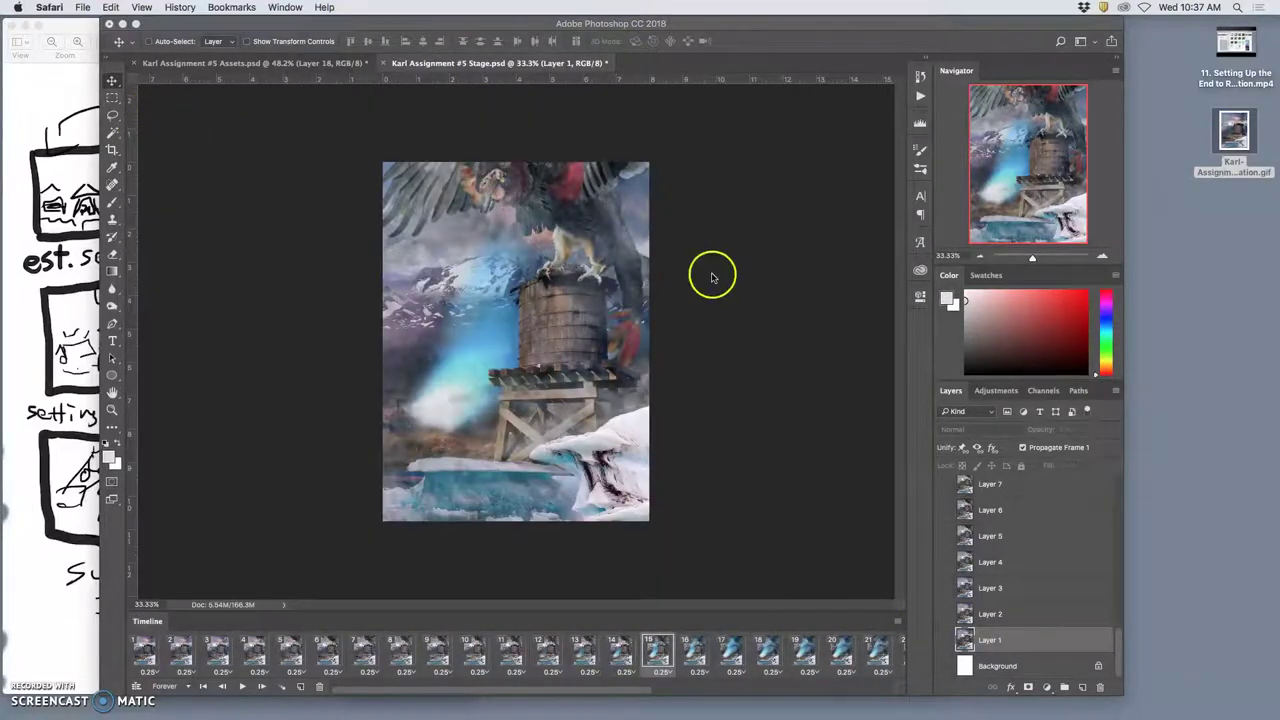
scroll(1005, 492, "up", 10)
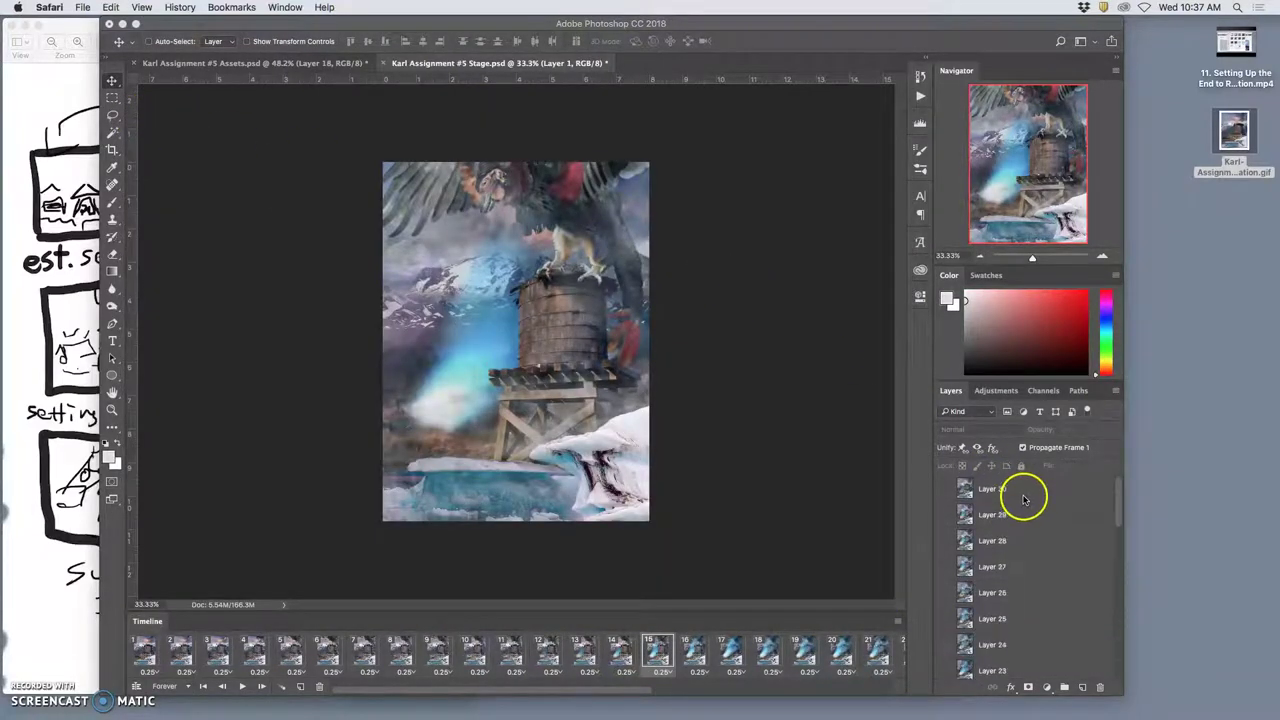
left_click(1010, 493)
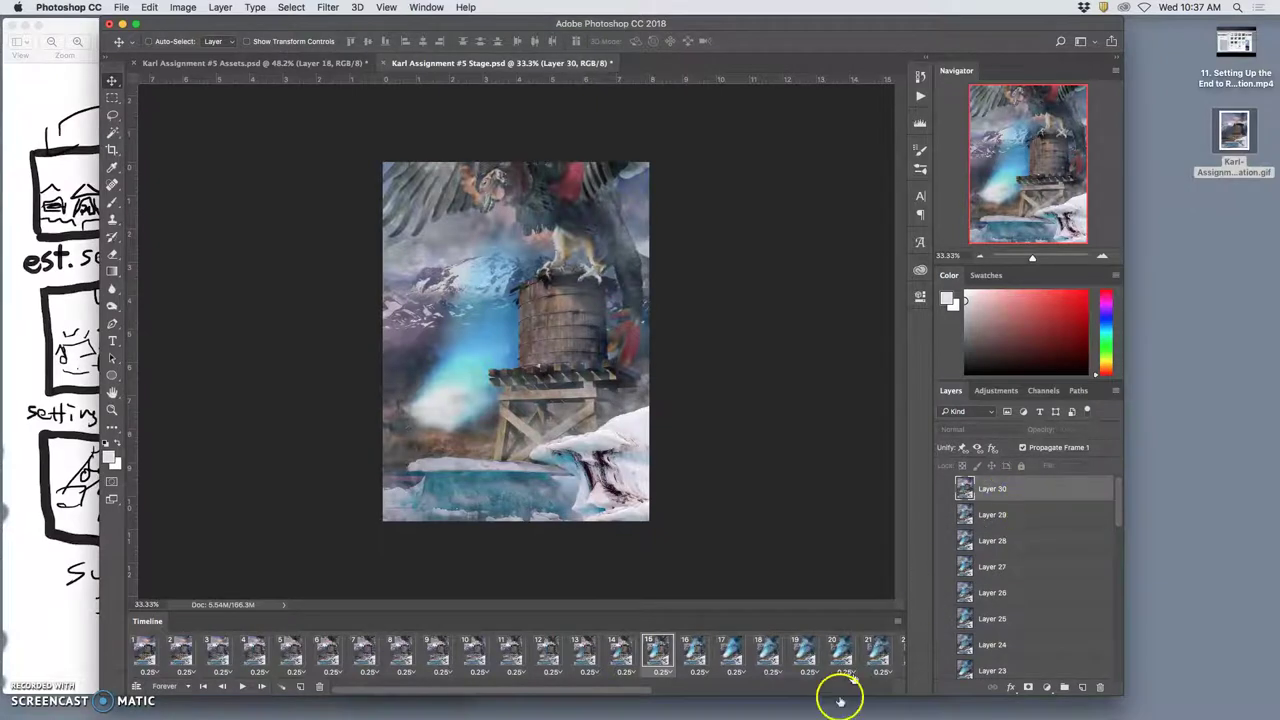
Show the last frame, 37, and open the Timeline panel's flyout menu
scroll(830, 668, "right", 5)
left_click(888, 655)
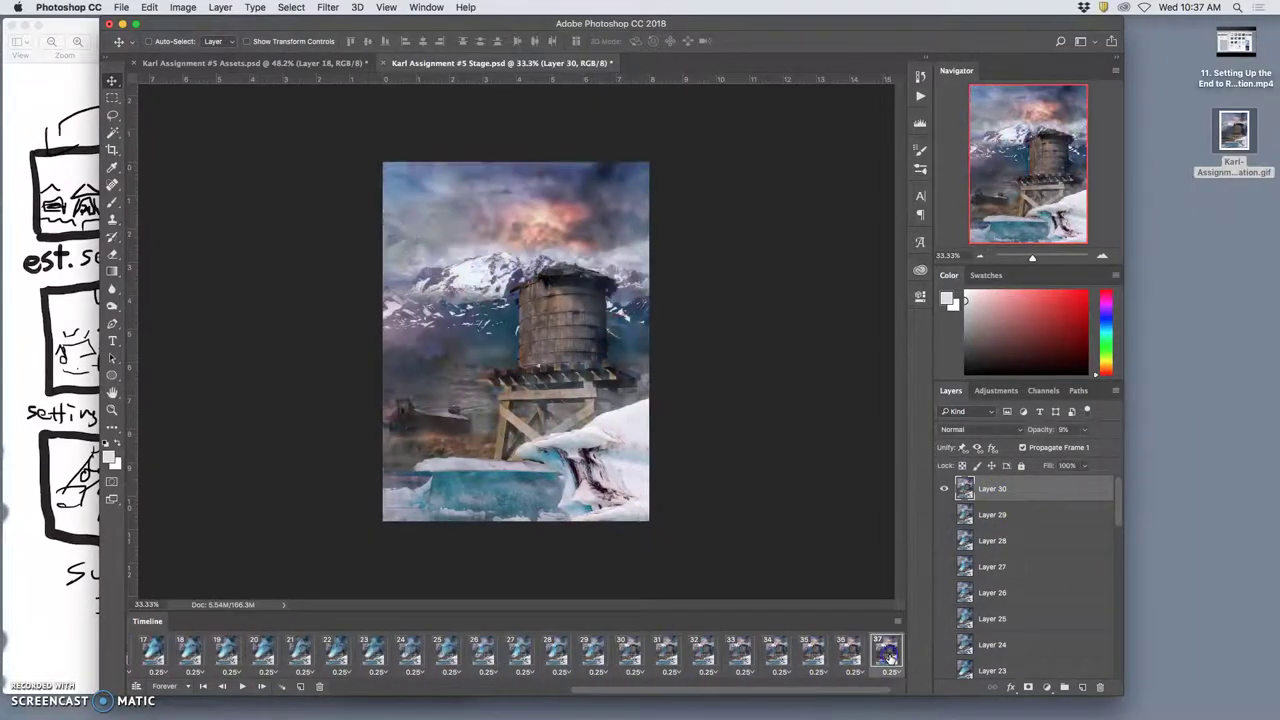
left_click(997, 493)
left_click(1015, 490)
left_click(898, 622)
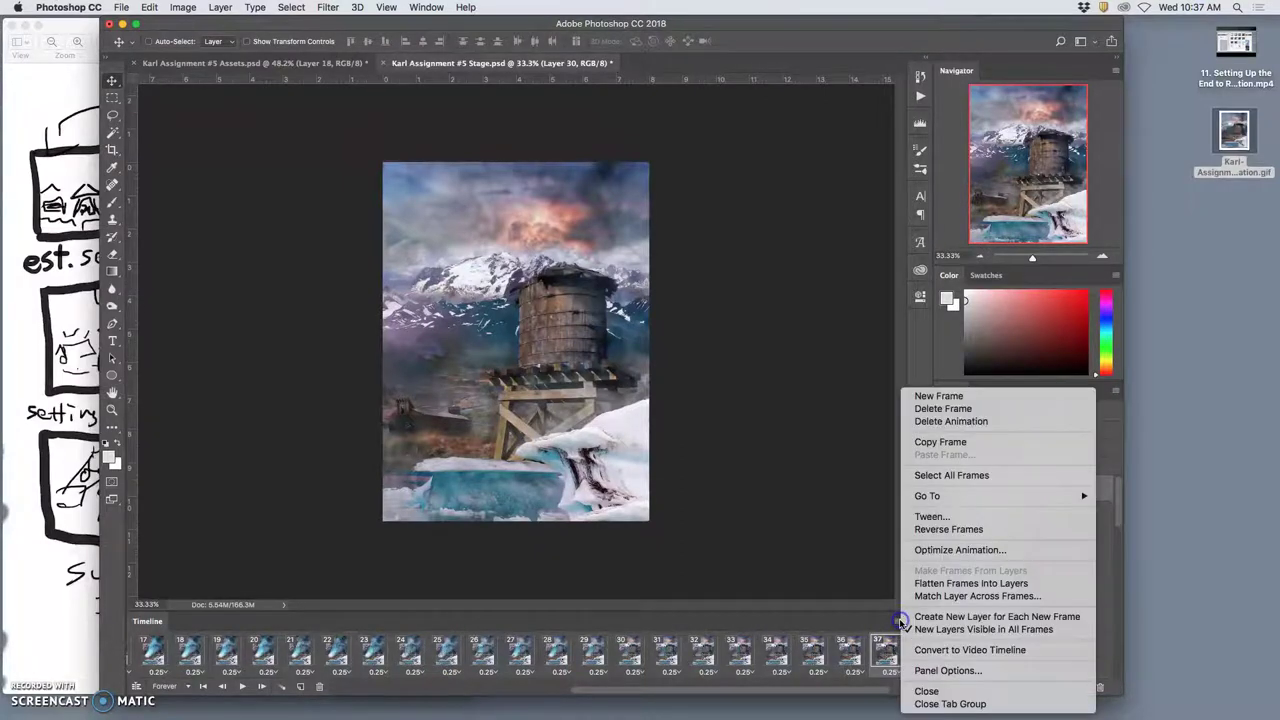
Flatten the animation frames into Frame layers, then scroll the Layers panel to find Layer 30
left_click(938, 584)
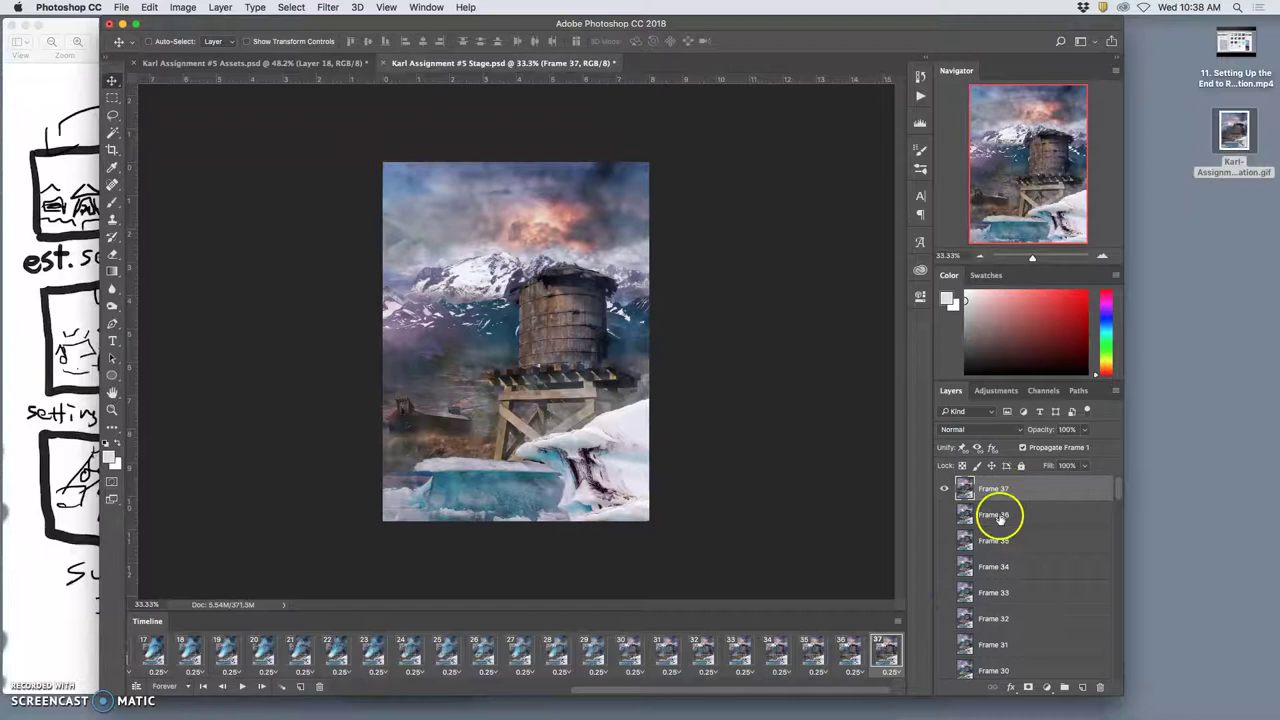
scroll(994, 514, "down", 15)
scroll(992, 636, "up", 8)
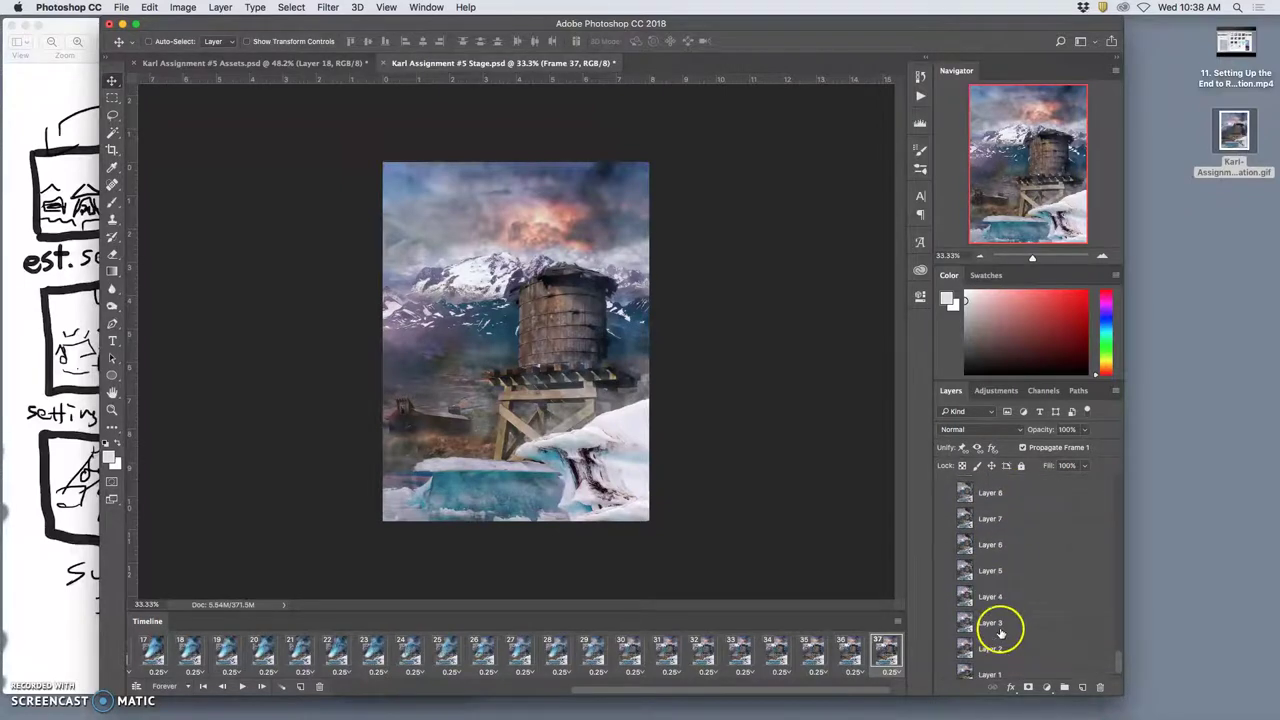
scroll(1000, 630, "up", 5)
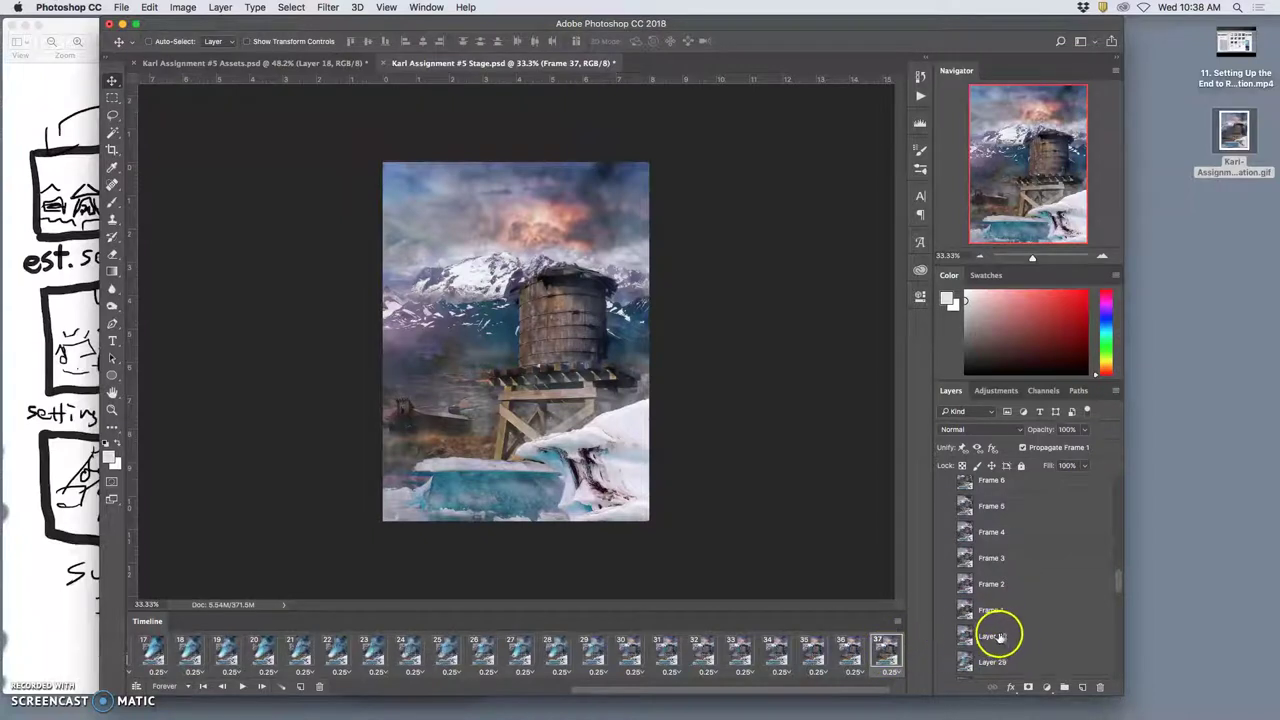
scroll(1016, 610, "up", 15)
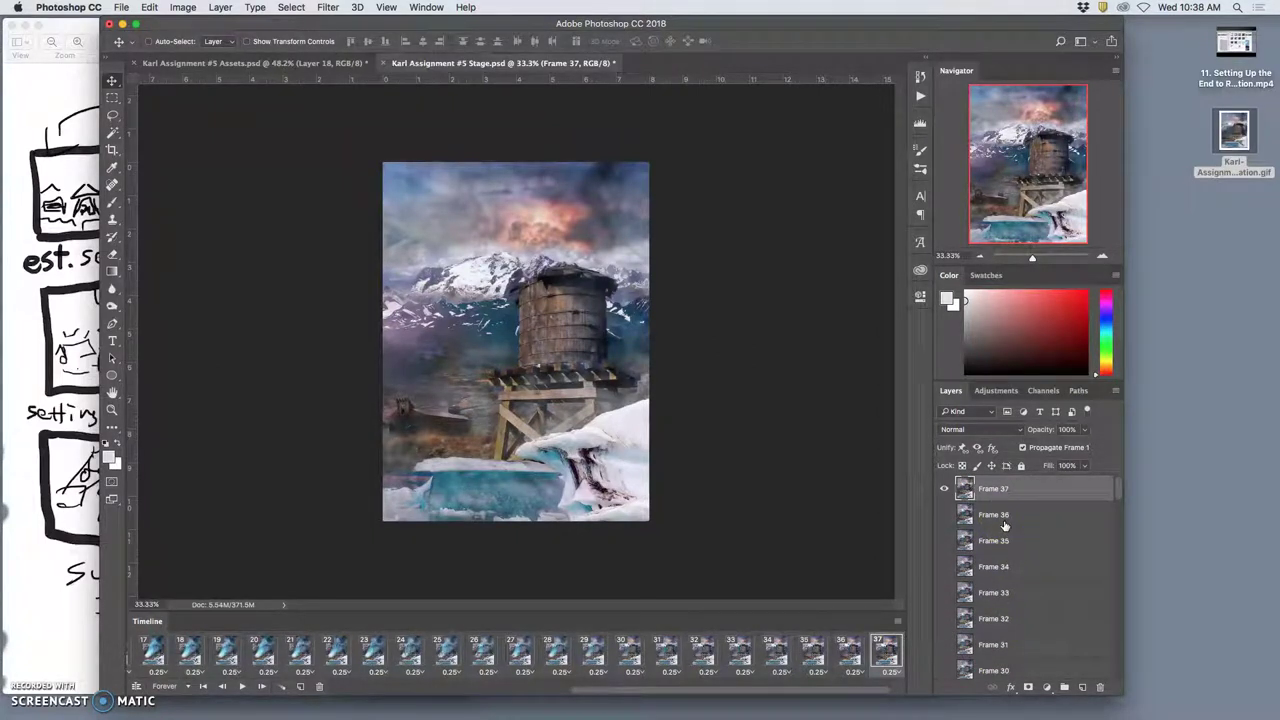
scroll(1005, 530, "down", 15)
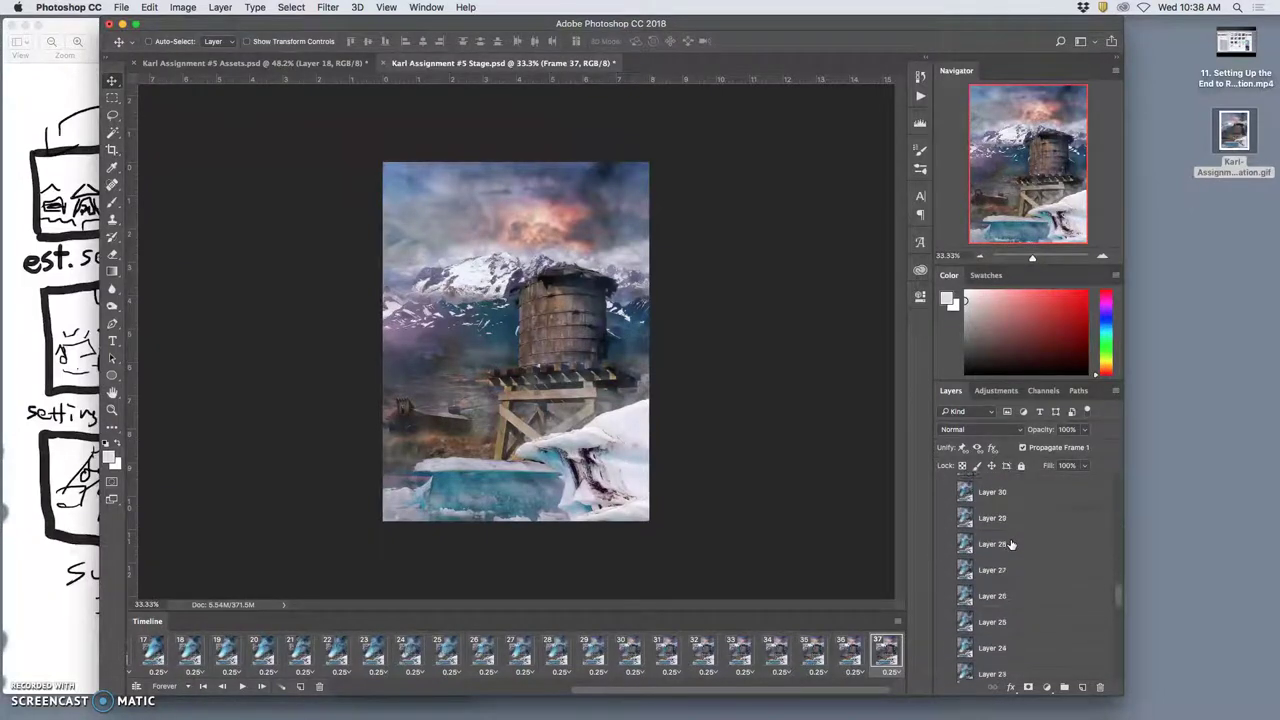
scroll(1011, 545, "up", 2)
Delete the original layers, Layer 30 through Background, and play the animation to check it
left_click(1015, 614)
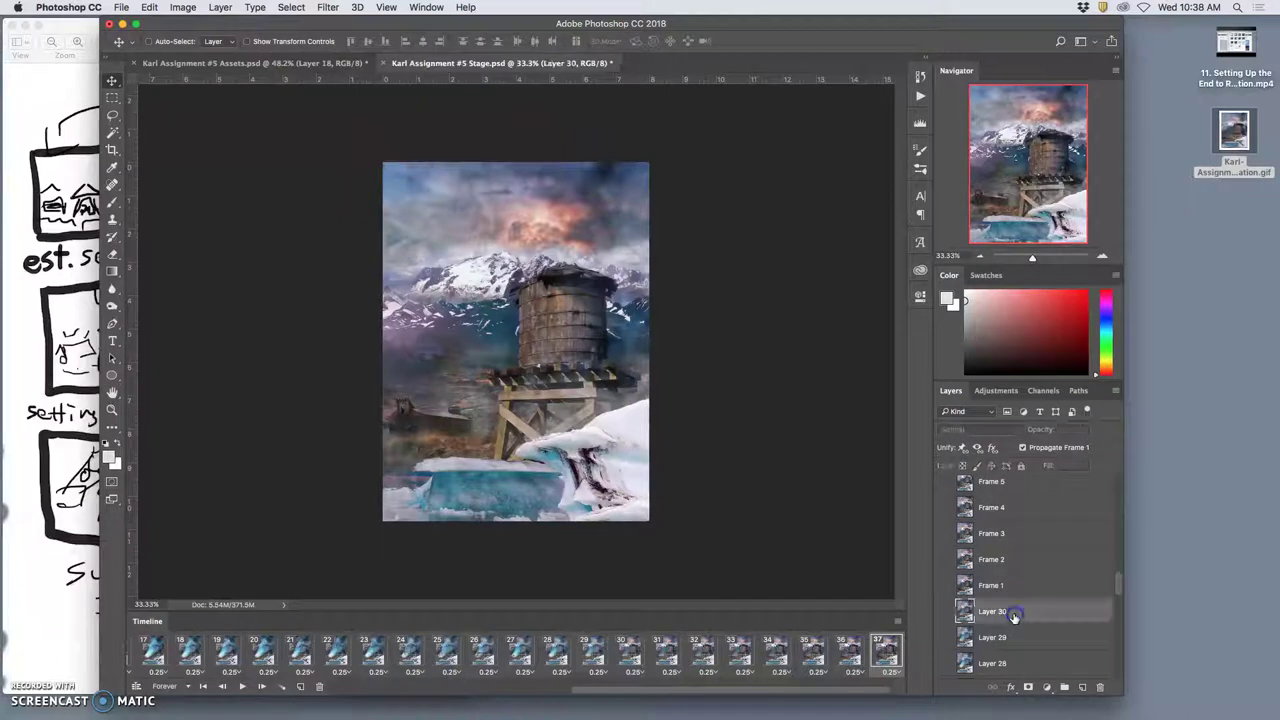
scroll(1010, 600, "down", 1)
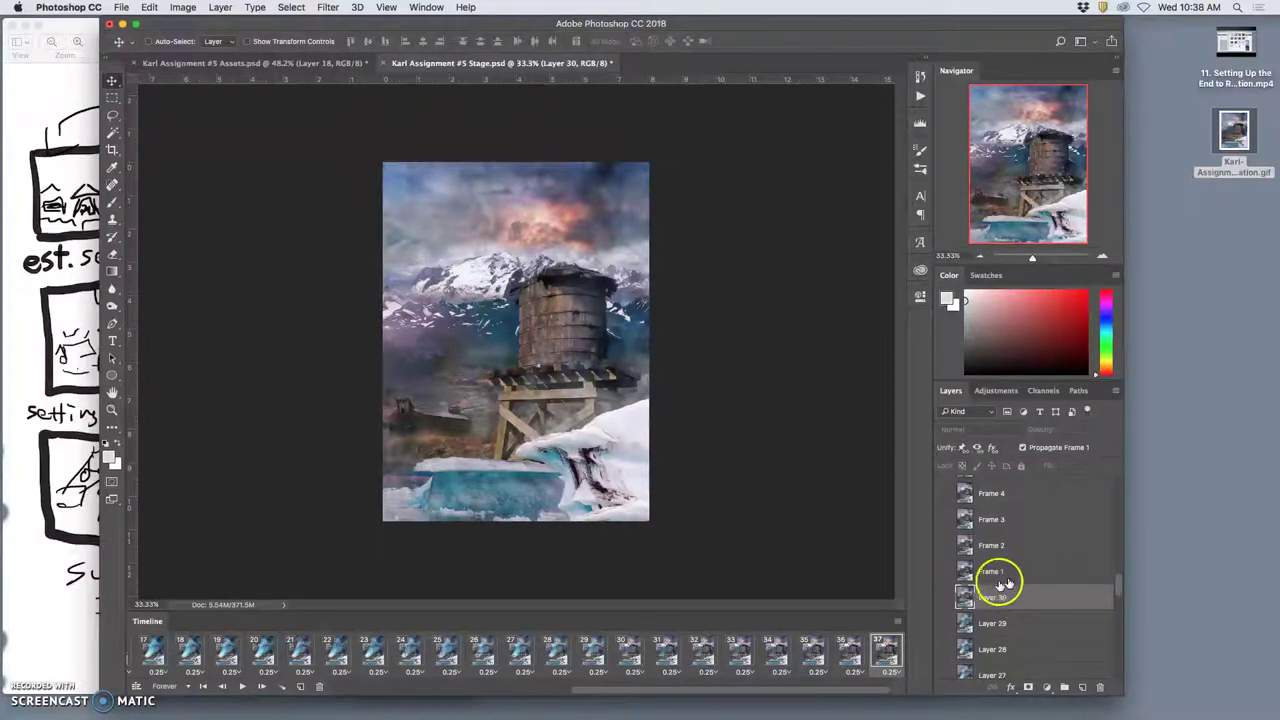
scroll(1010, 610, "down", 10)
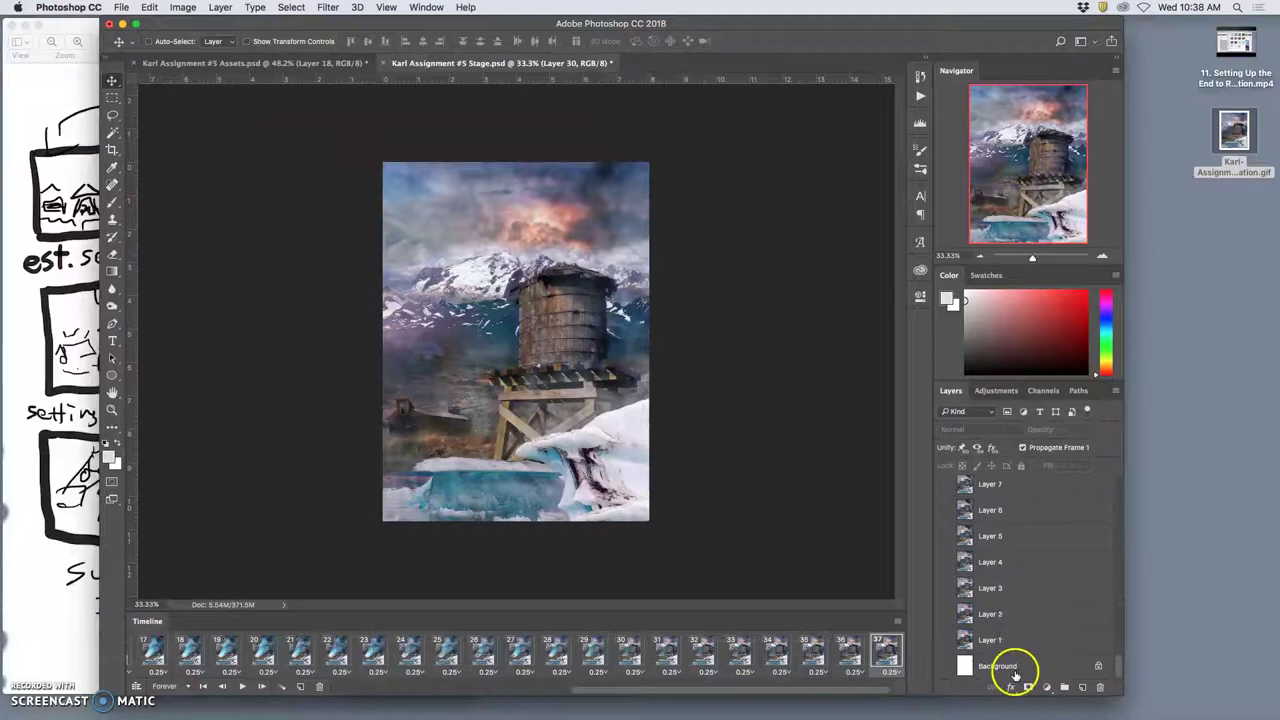
left_click(1012, 667, "shift")
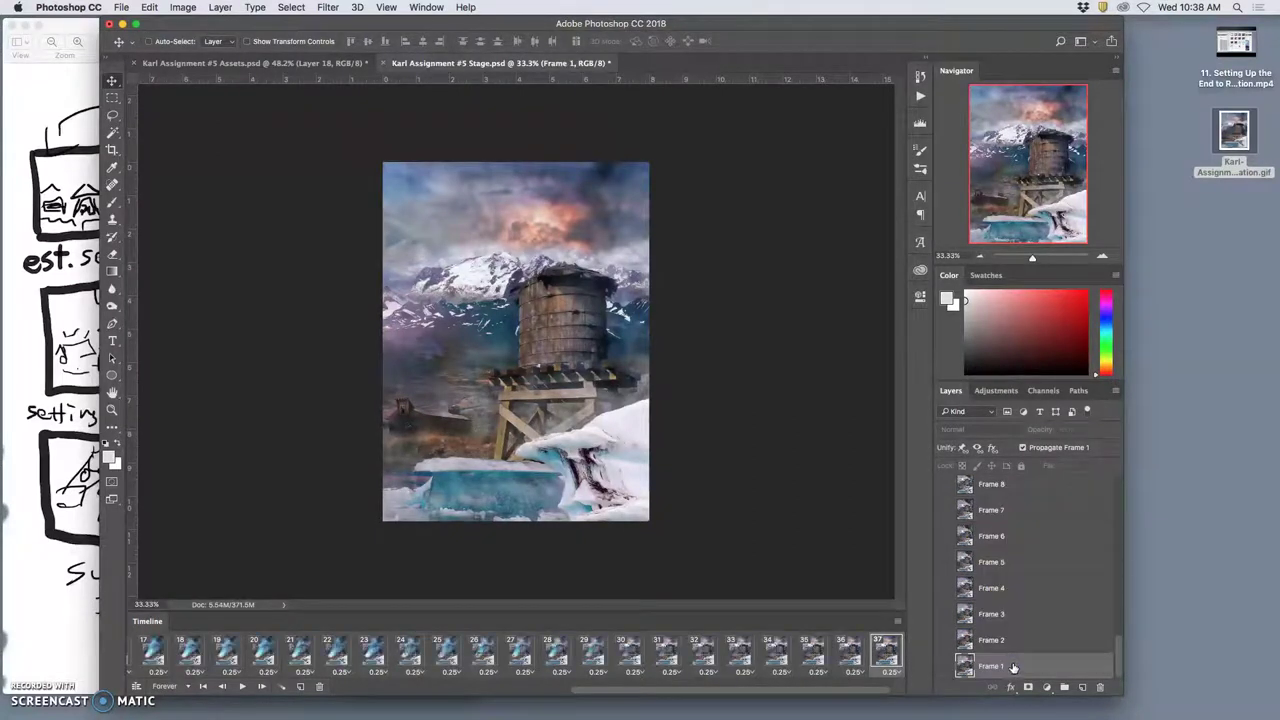
left_click_drag(1078, 648, 228, 675)
left_click(241, 686)
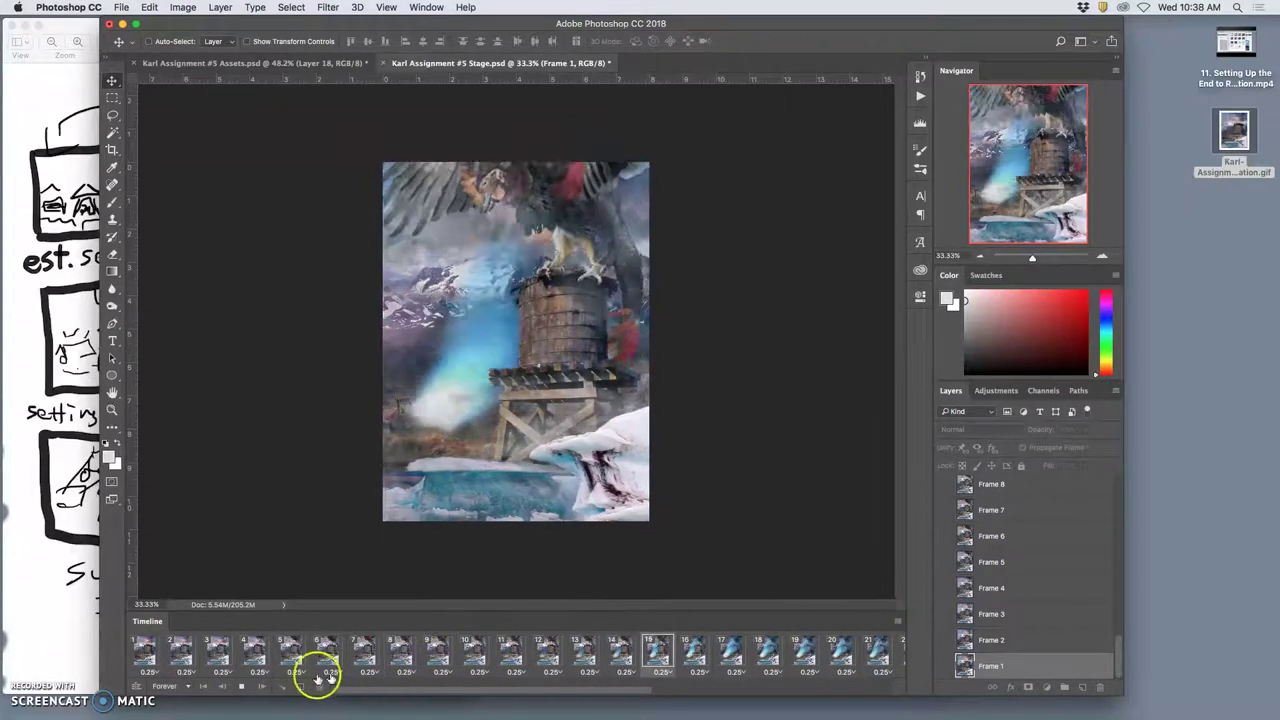
Stop playback and delete timeline frames 1–37, leaving a single frame
left_click(241, 686)
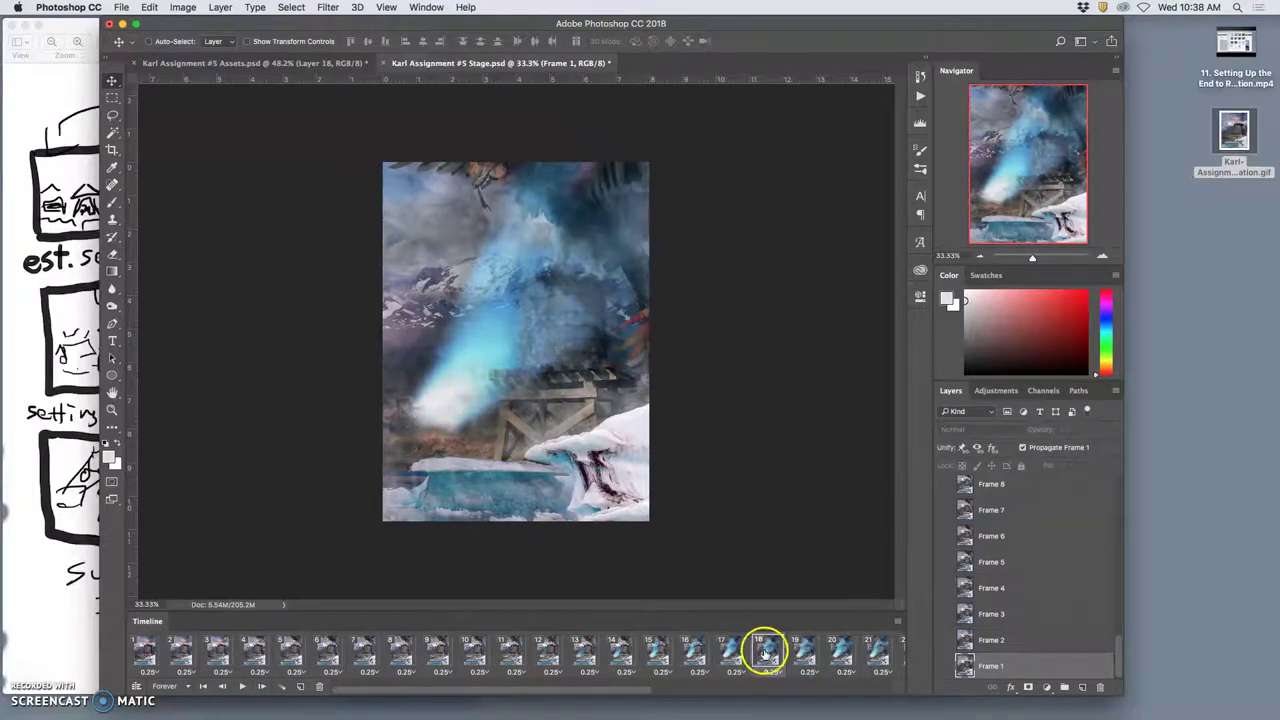
scroll(790, 650, "right", 10)
left_click(880, 648)
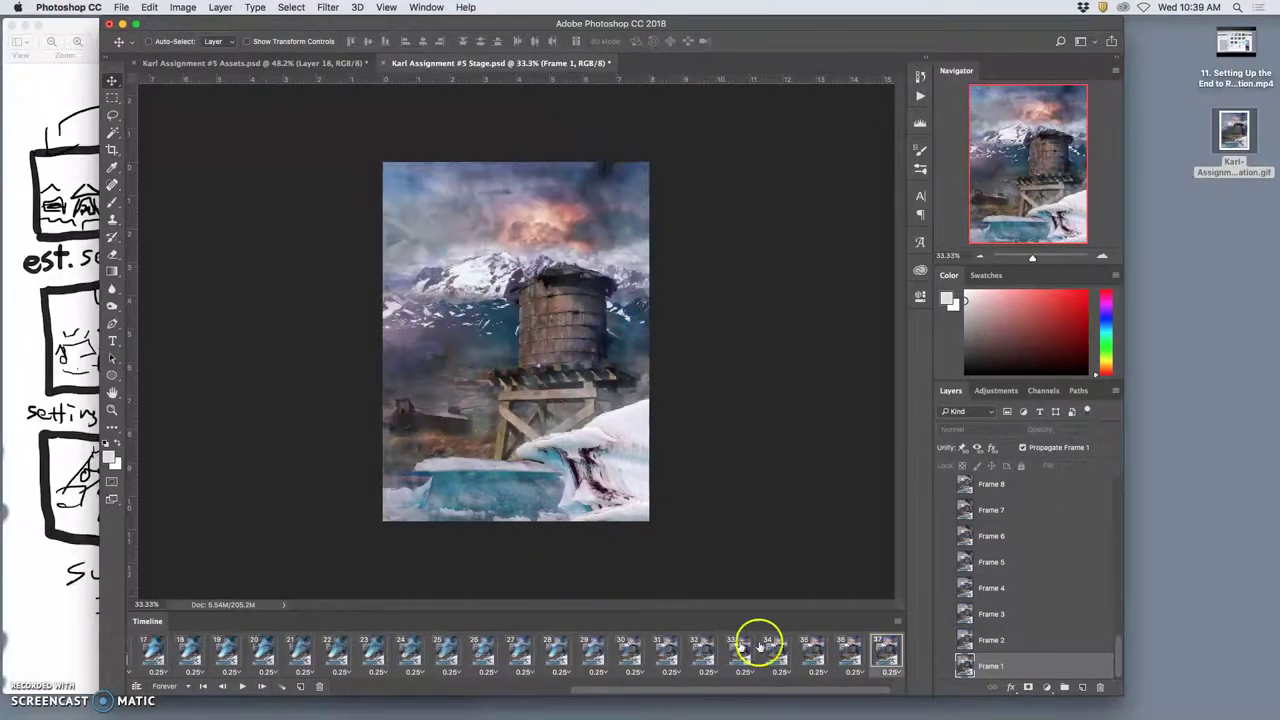
scroll(634, 645, "left", 10)
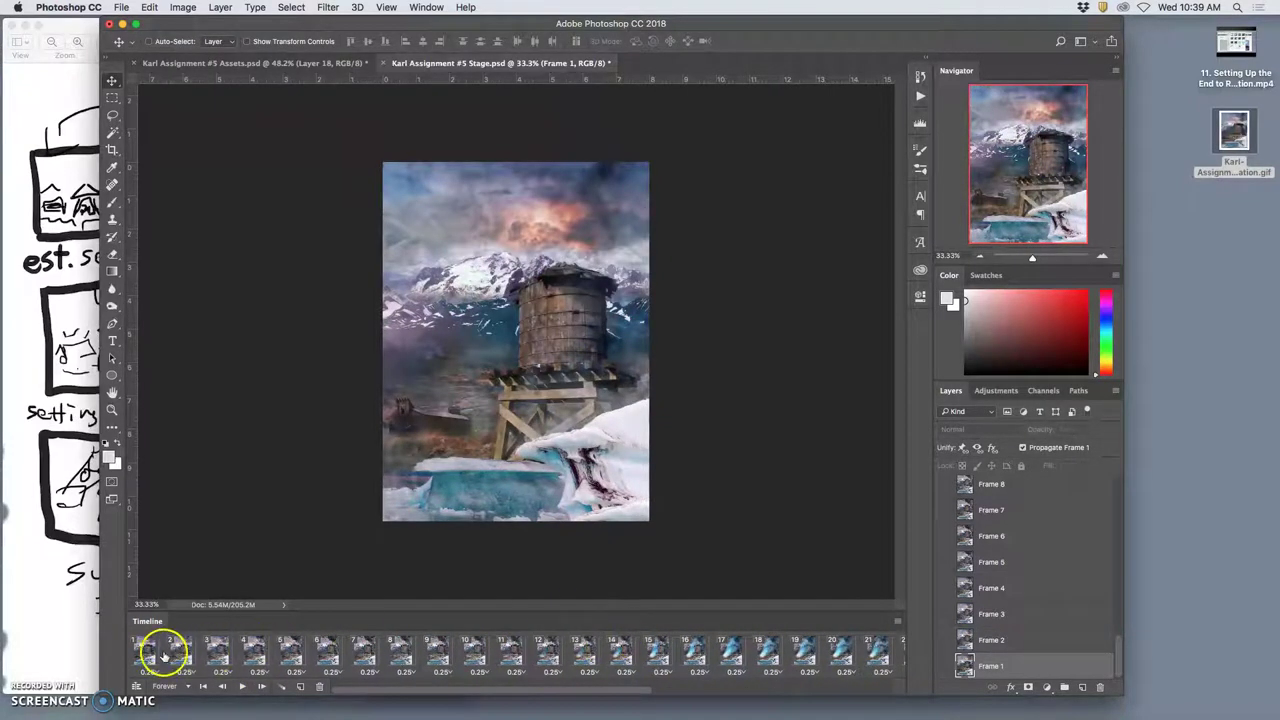
left_click(148, 652, "shift")
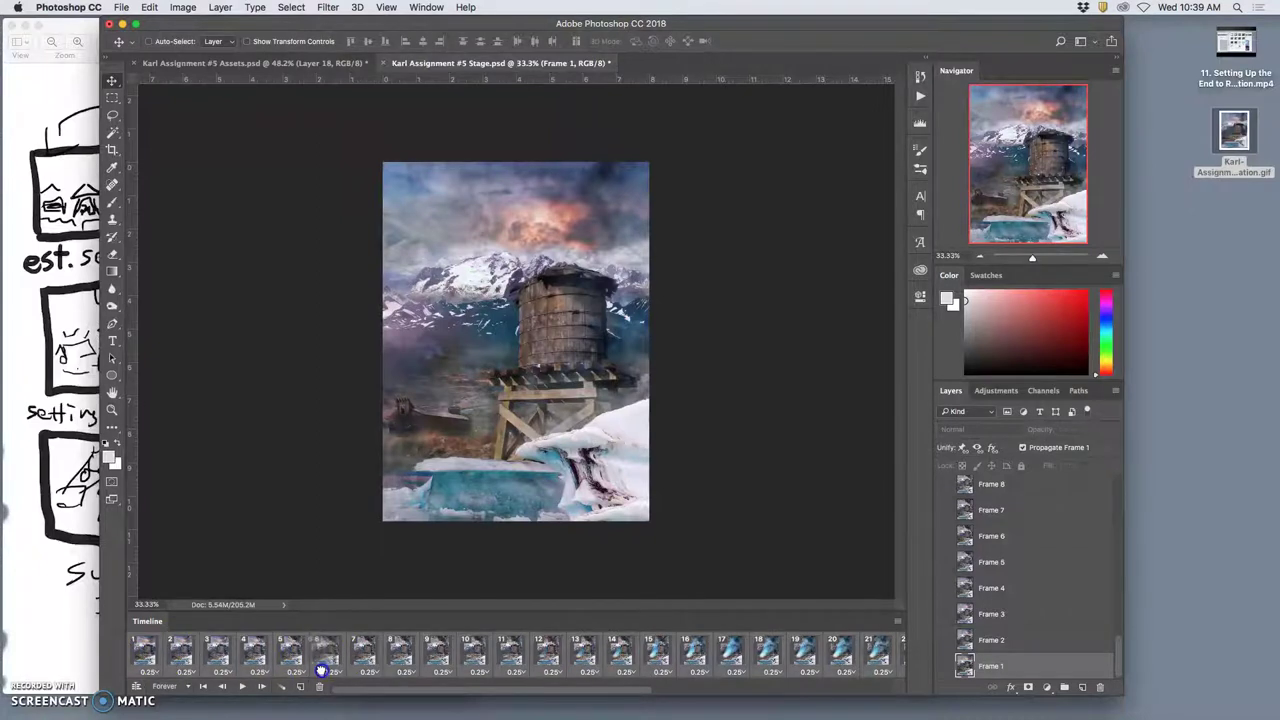
left_click(319, 686)
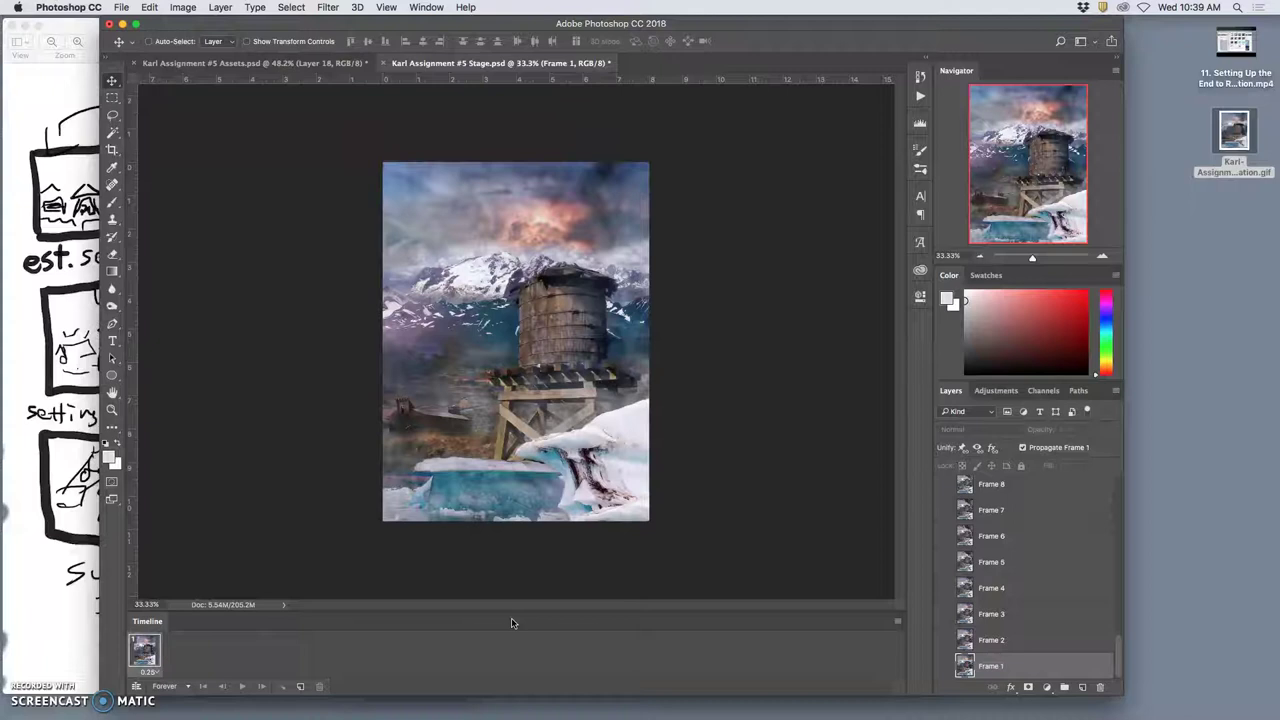
scroll(994, 586, "up", 10)
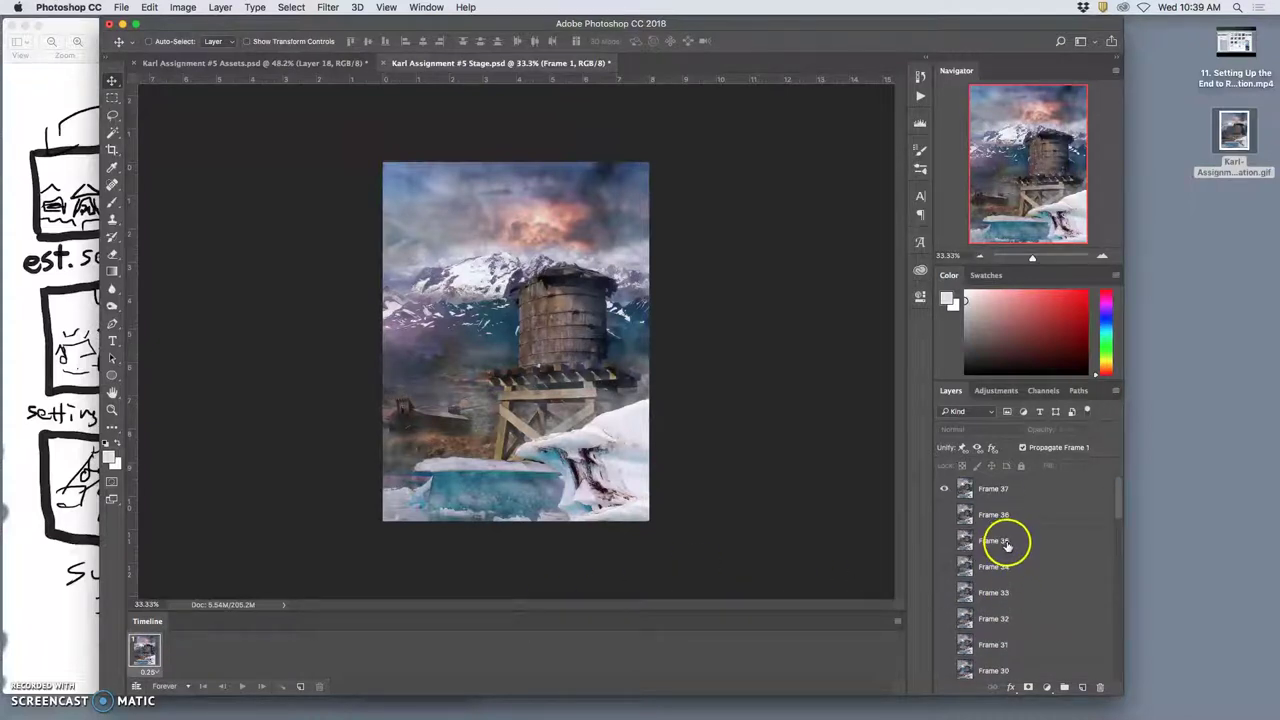
Save a copy as a new PSD, replacing 'Stage' in the file name with 'Final Storyboard'
left_click(121, 7)
left_click(148, 145)
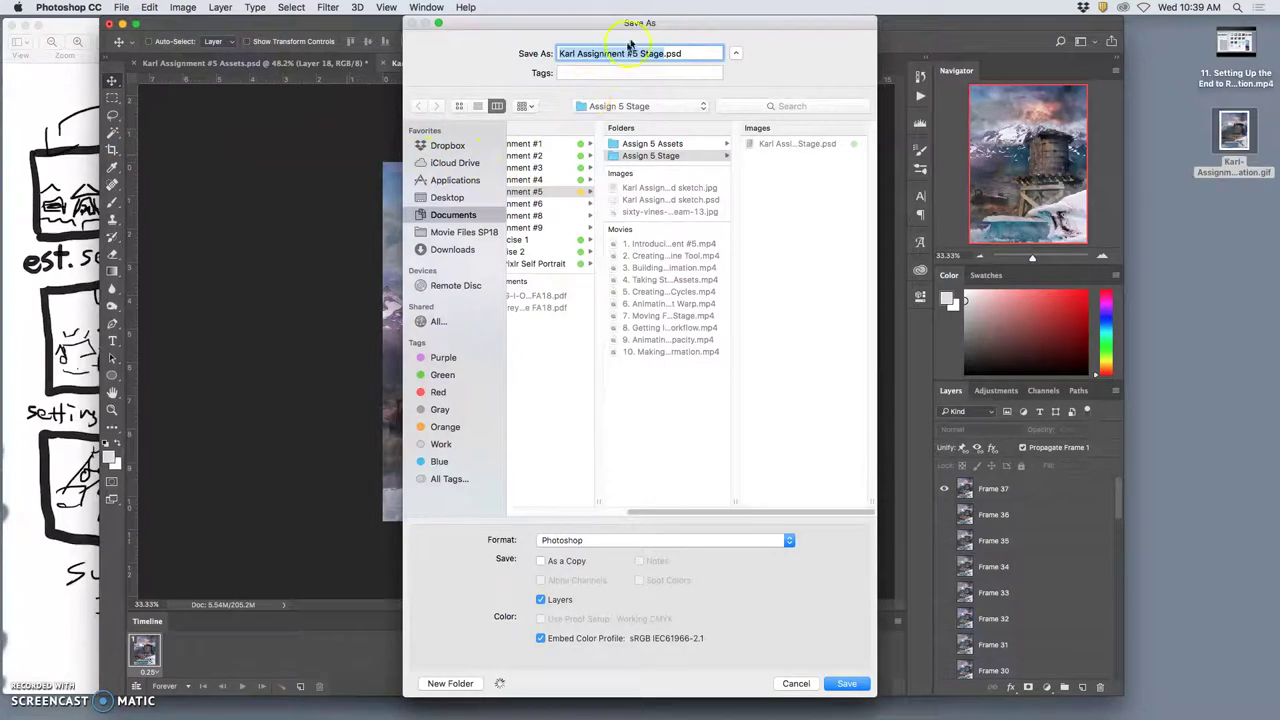
left_click(641, 54)
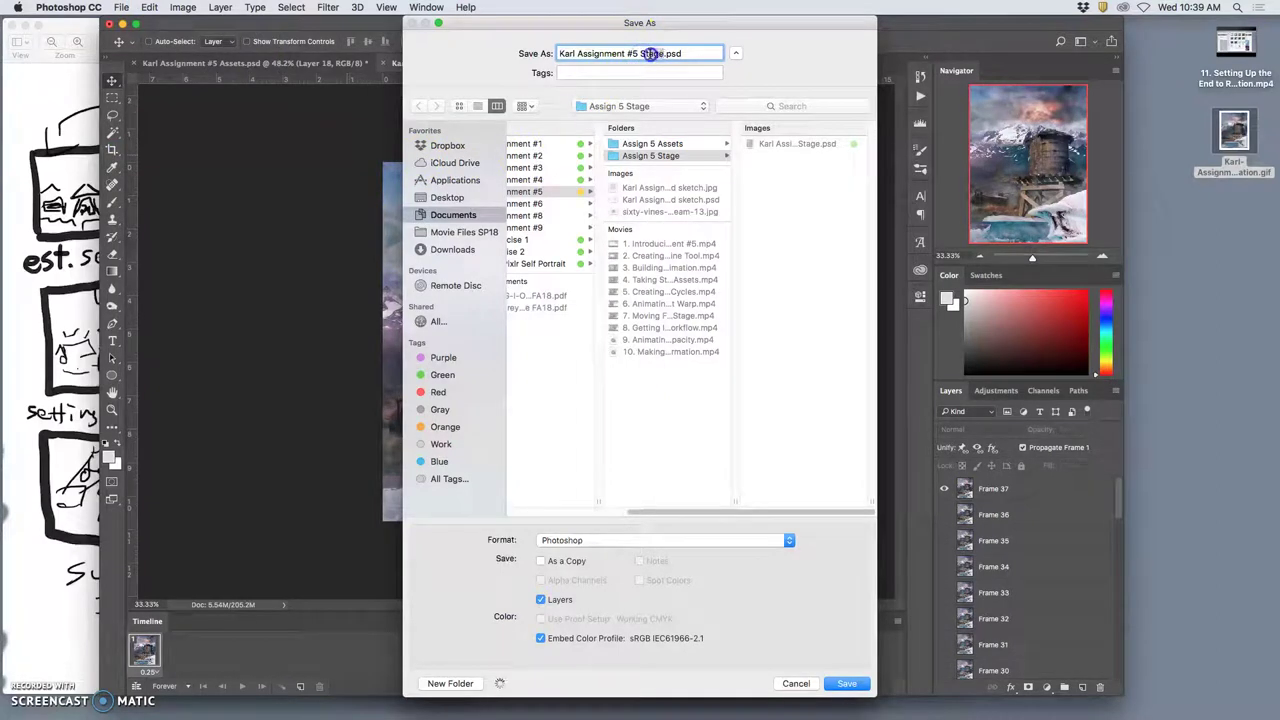
double_click(648, 54)
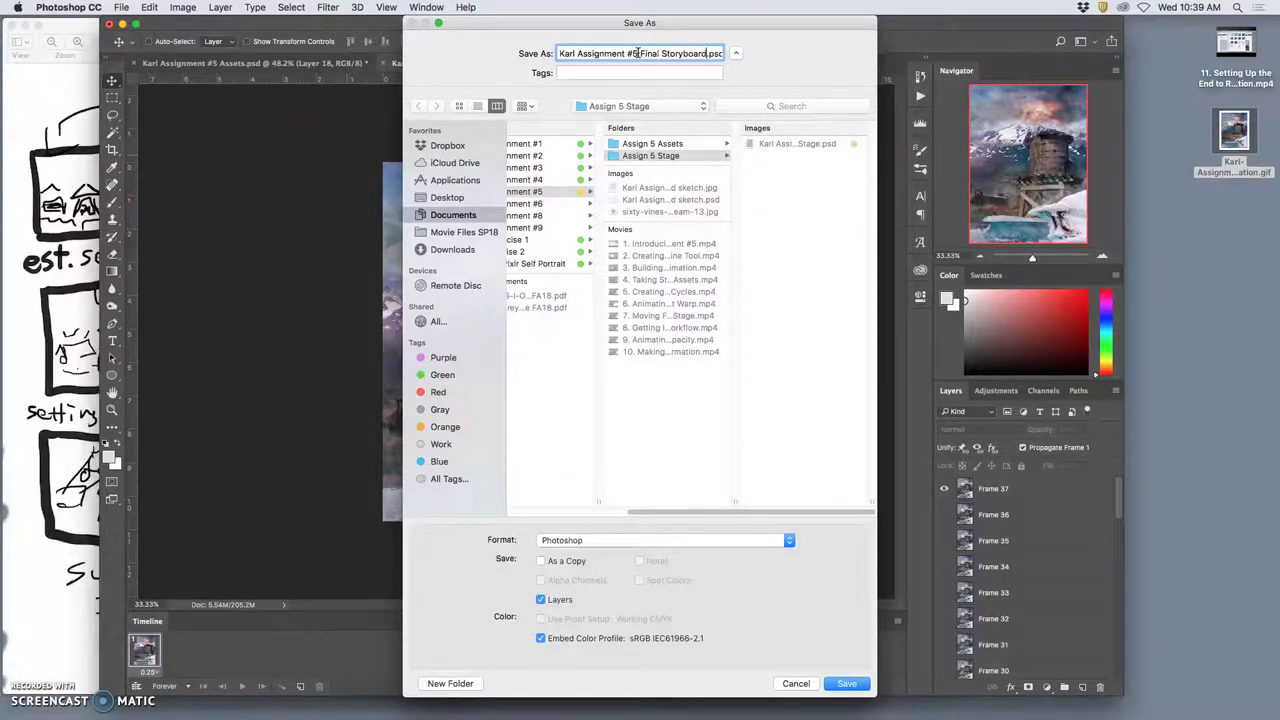
left_click(847, 683)
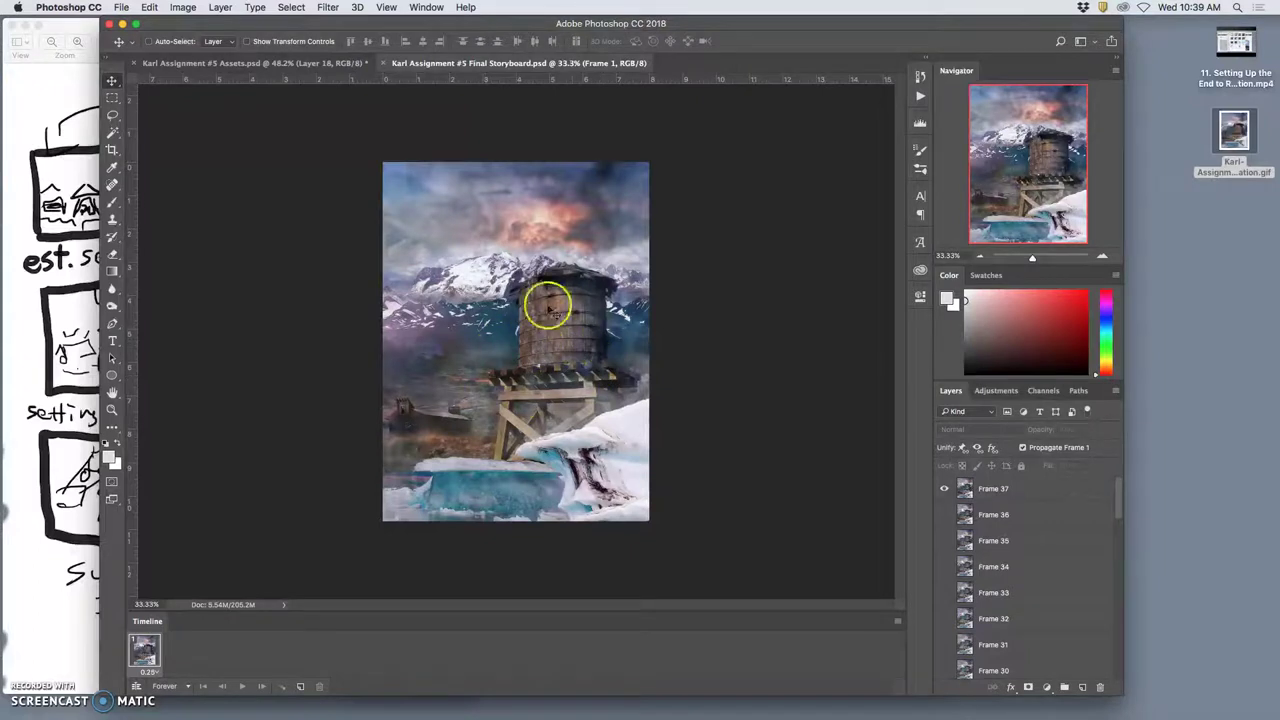
Zoom out with Cmd+minus and briefly hide, then re-show, the Frame 37 layer
key("super+minus")
key("super+minus")
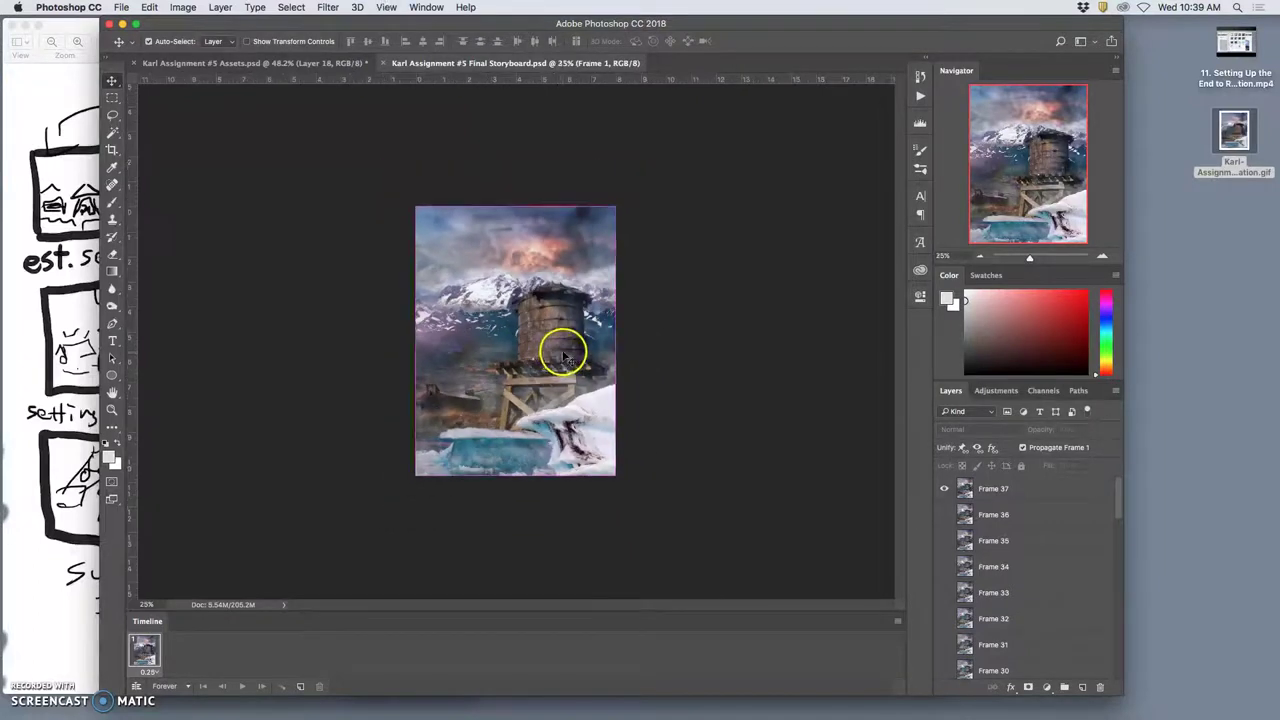
left_click(944, 488)
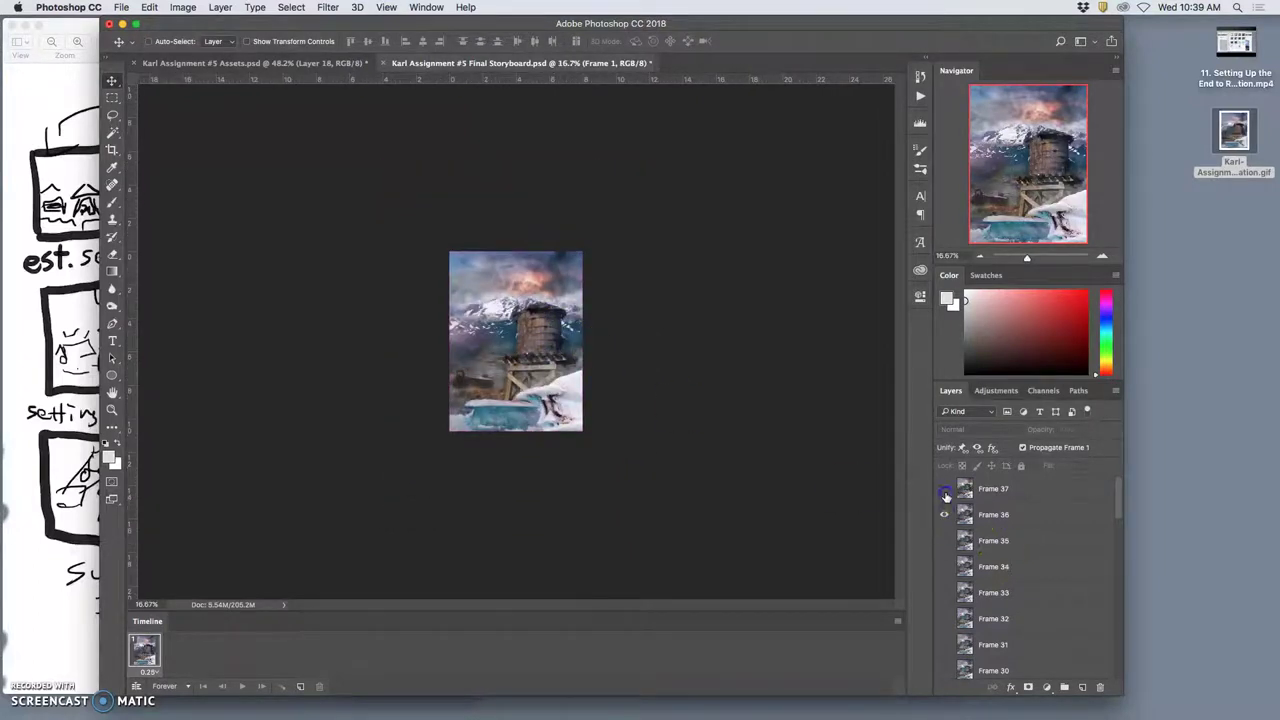
left_click(944, 488)
Enlarge the canvas from 8 × 10.767 to 30 × 44 inches and zoom out to view it
left_click(184, 8)
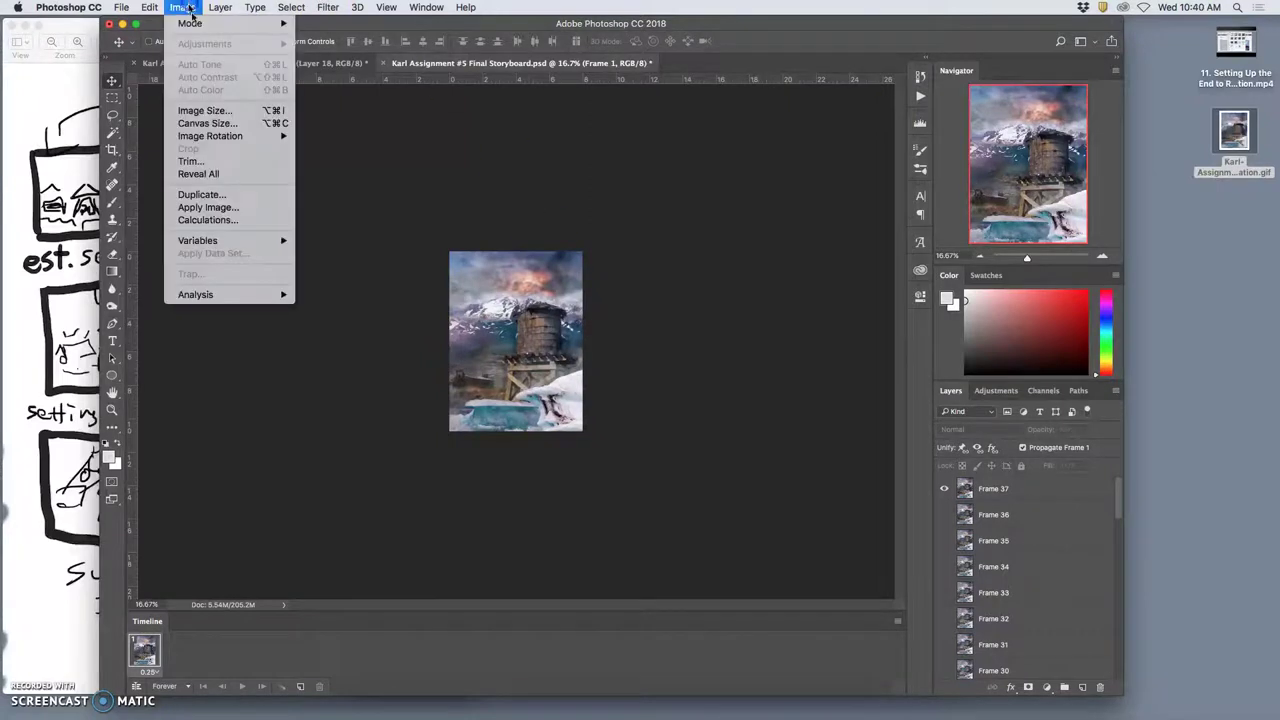
left_click(205, 124)
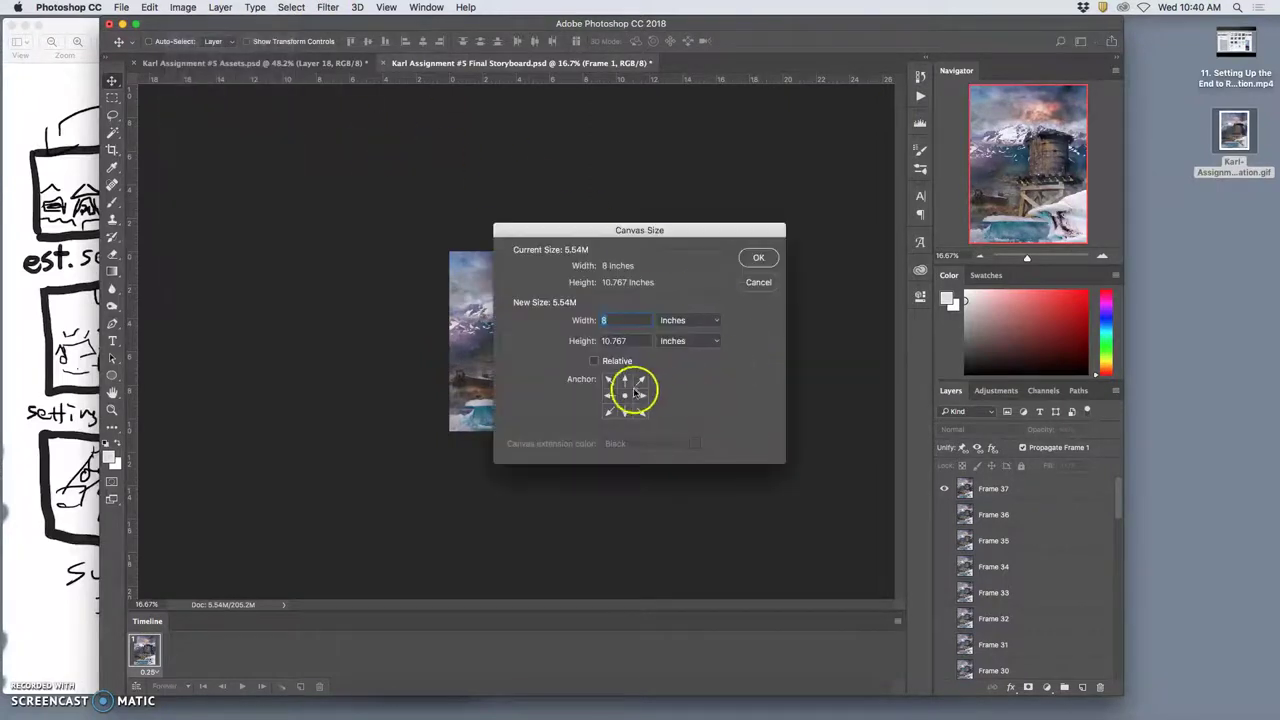
double_click(609, 322)
type("30")
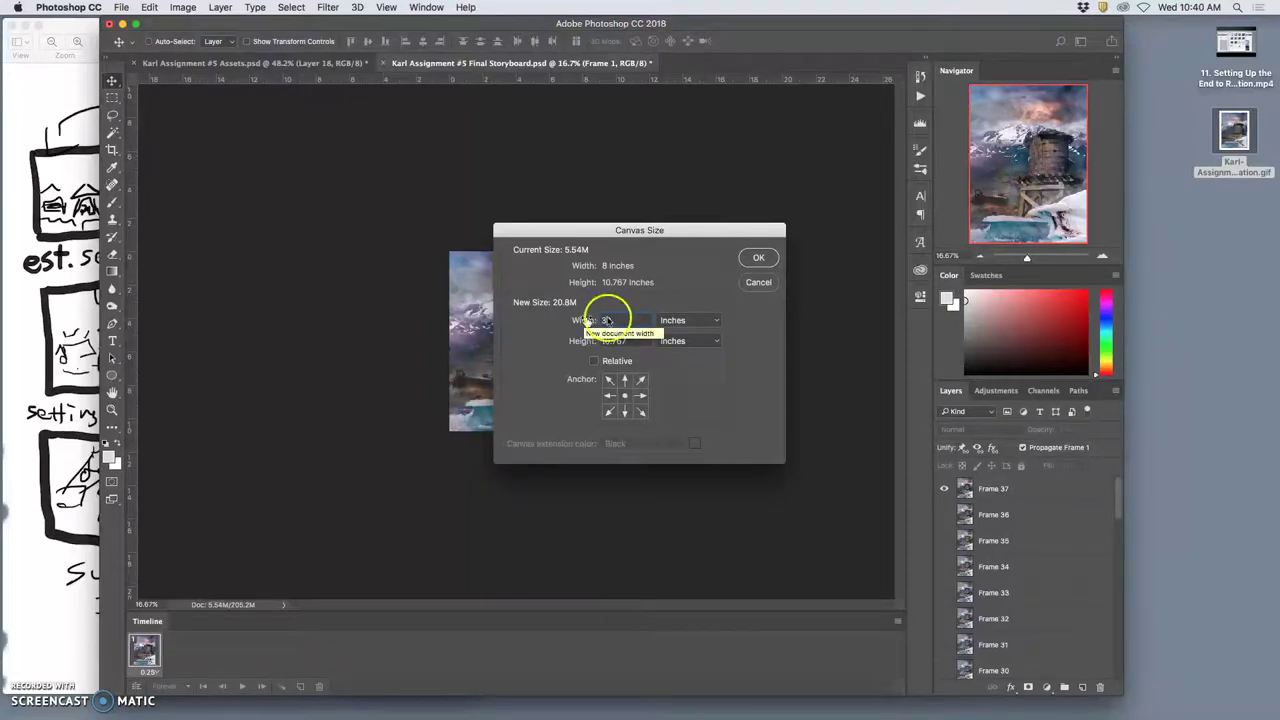
left_click(633, 340)
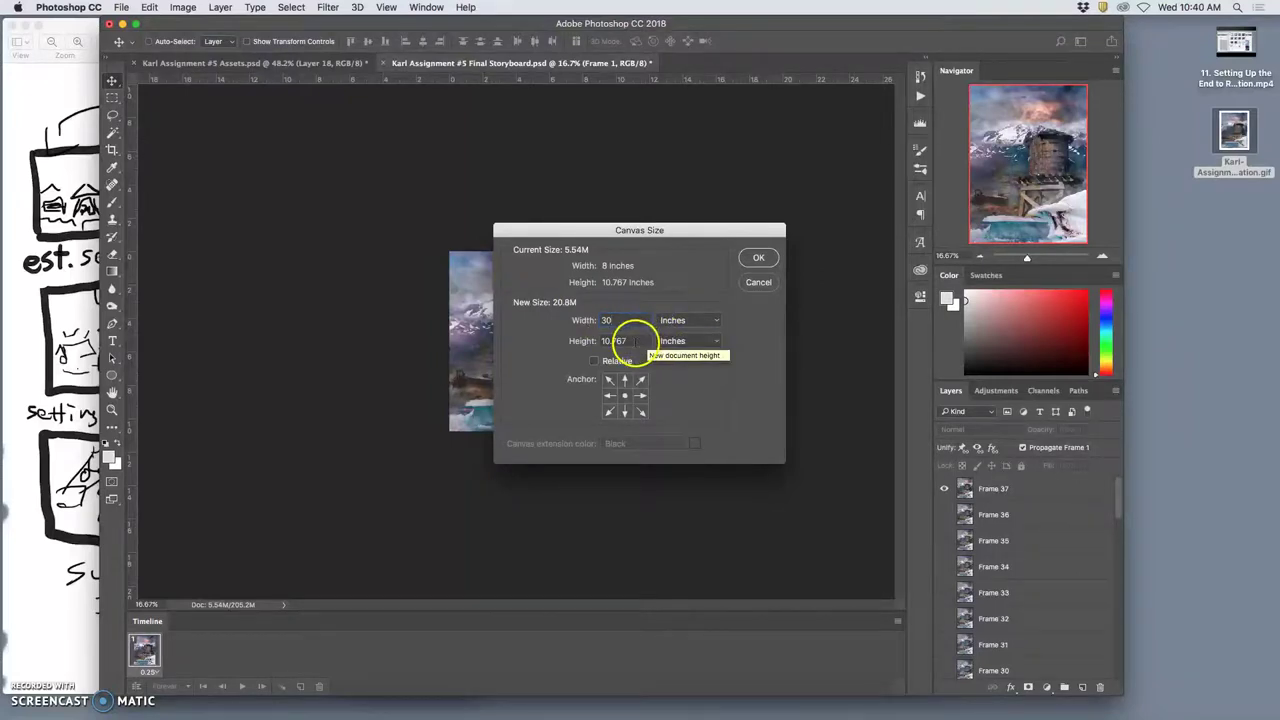
double_click(633, 340)
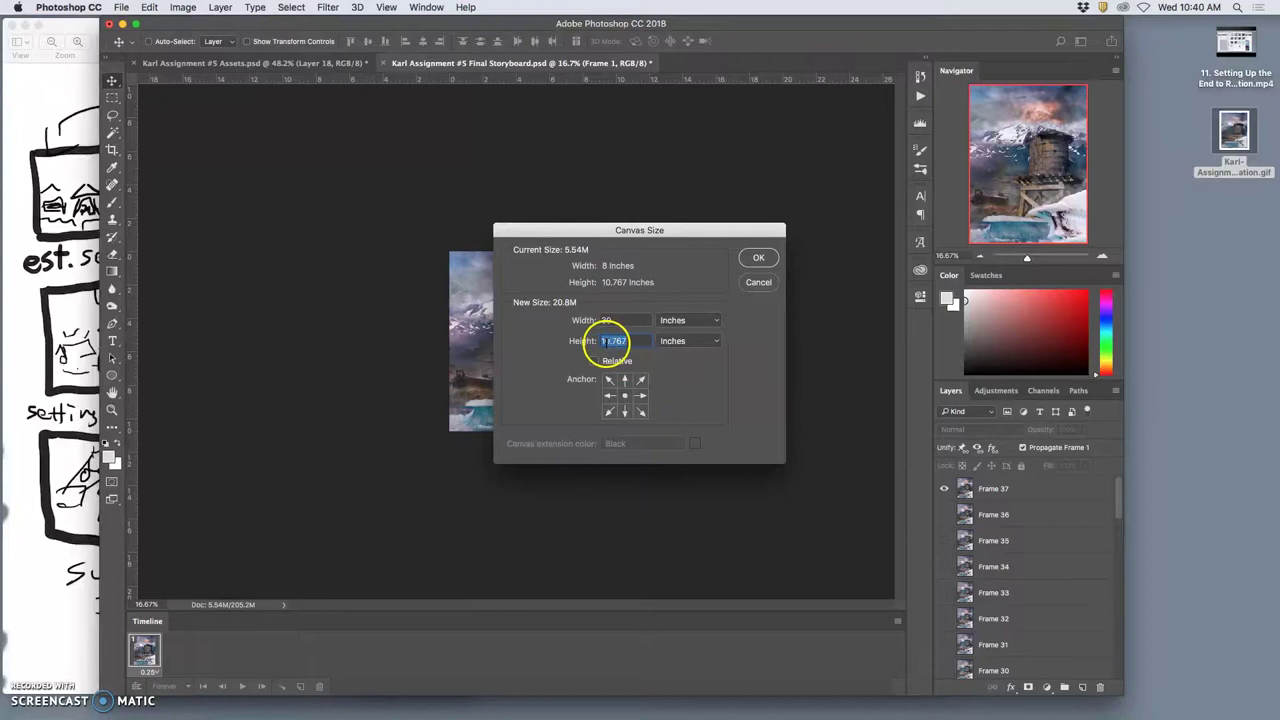
type("44")
left_click(759, 258)
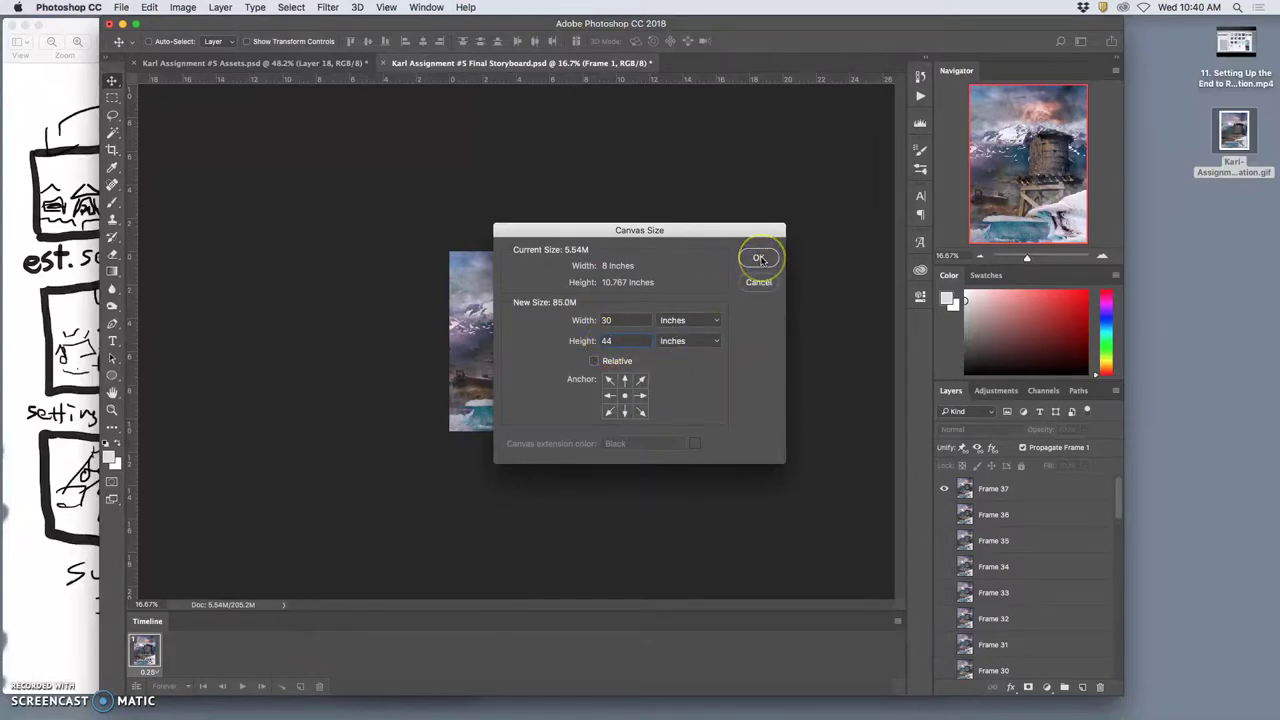
left_click(759, 258)
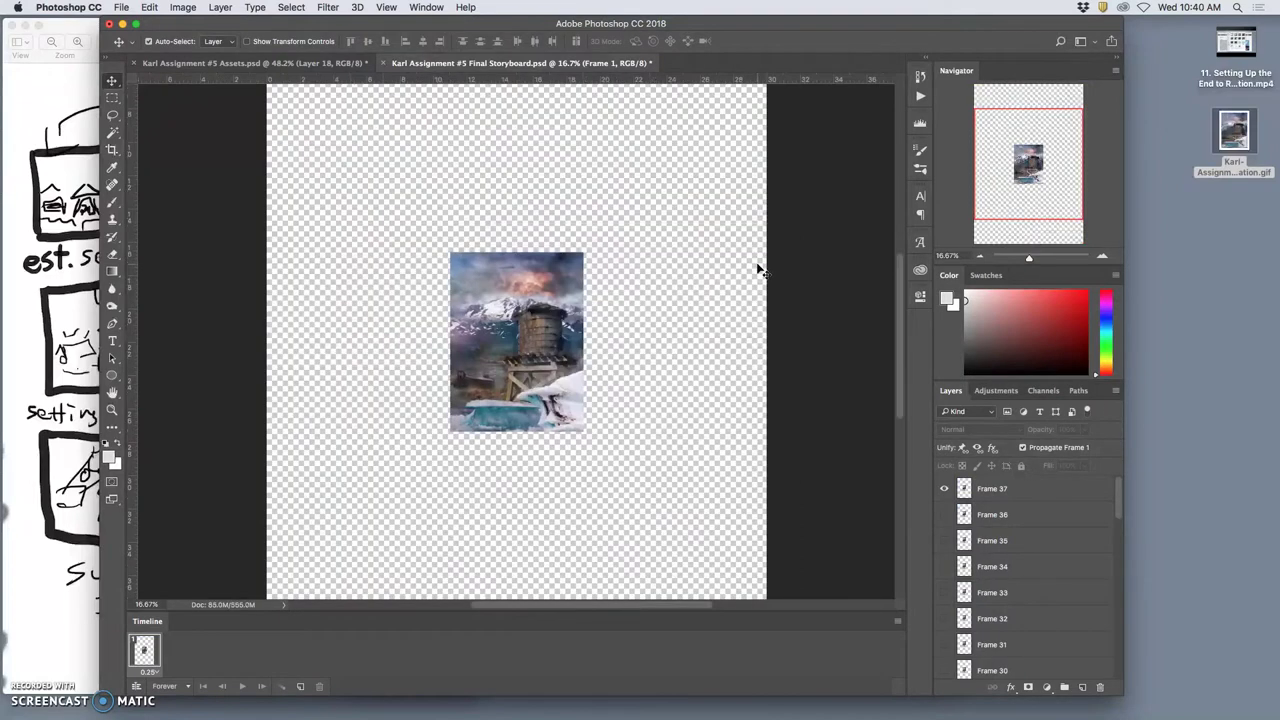
key("super+minus")
key("super+minus")
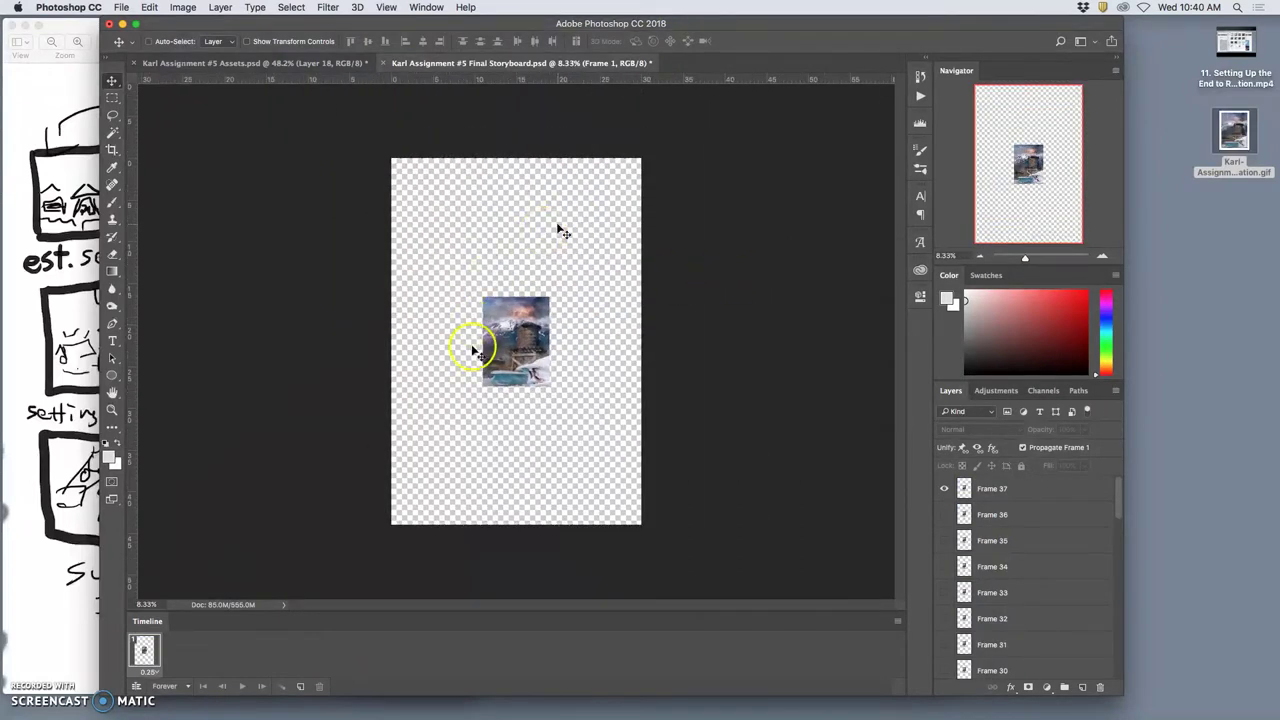